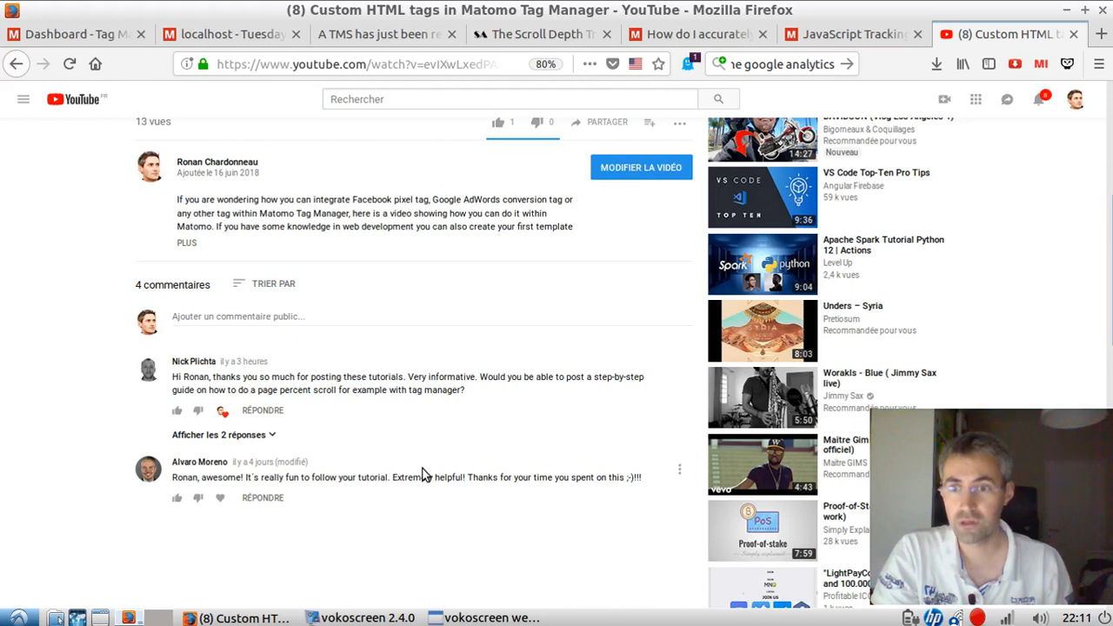
# Switch to the Matomo JavaScript tracking guide and review the enableHeartBeatTimer snippet for measuring time spent on each page.
pyautogui.scroll(-1, 423, 473)
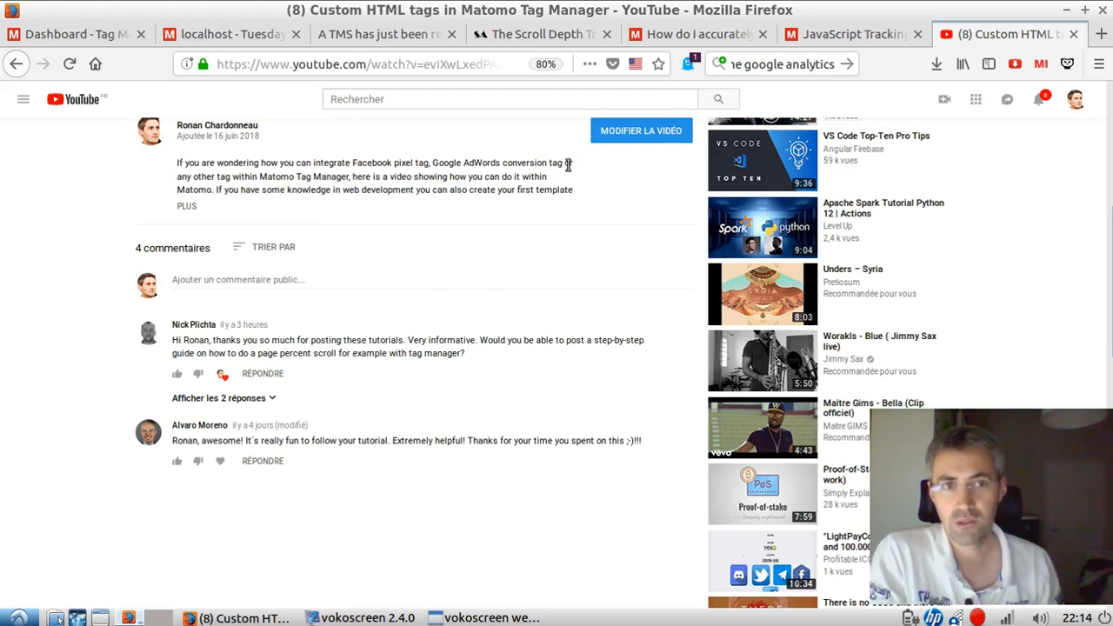
pyautogui.click(835, 40)
pyautogui.moveTo(412, 360); pyautogui.dragTo(528, 362)
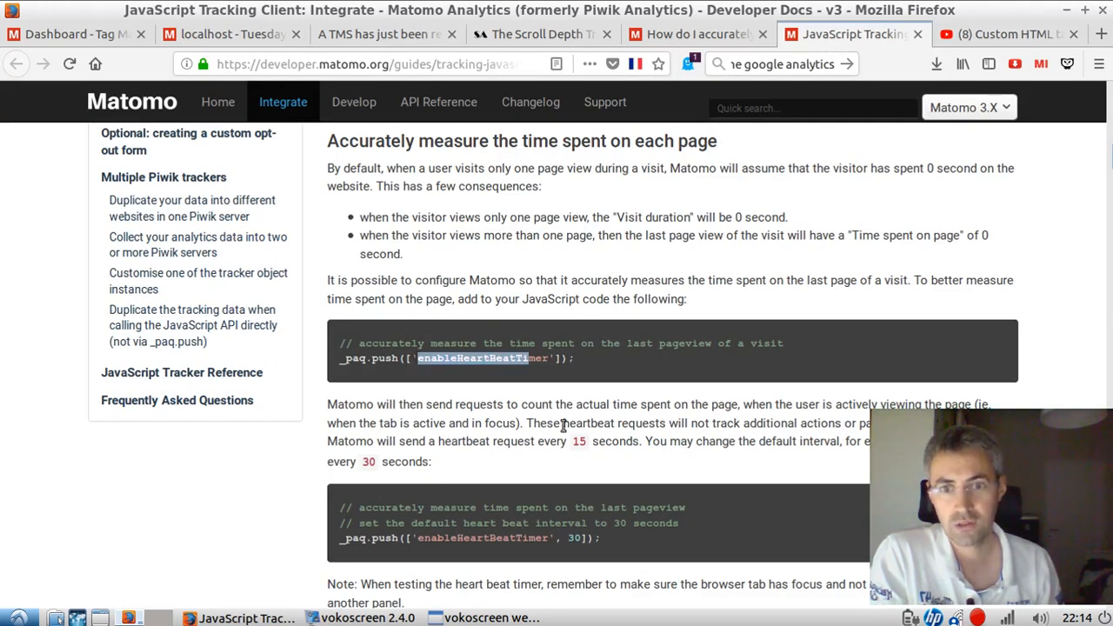
pyautogui.click(527, 412)
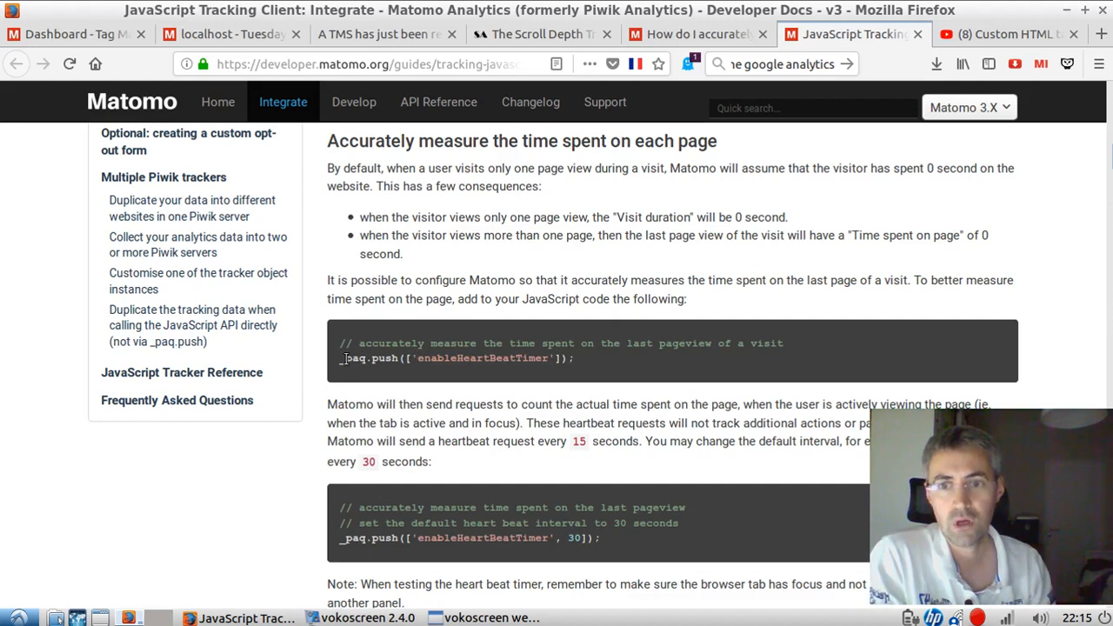
pyautogui.moveTo(339, 358); pyautogui.dragTo(423, 374)
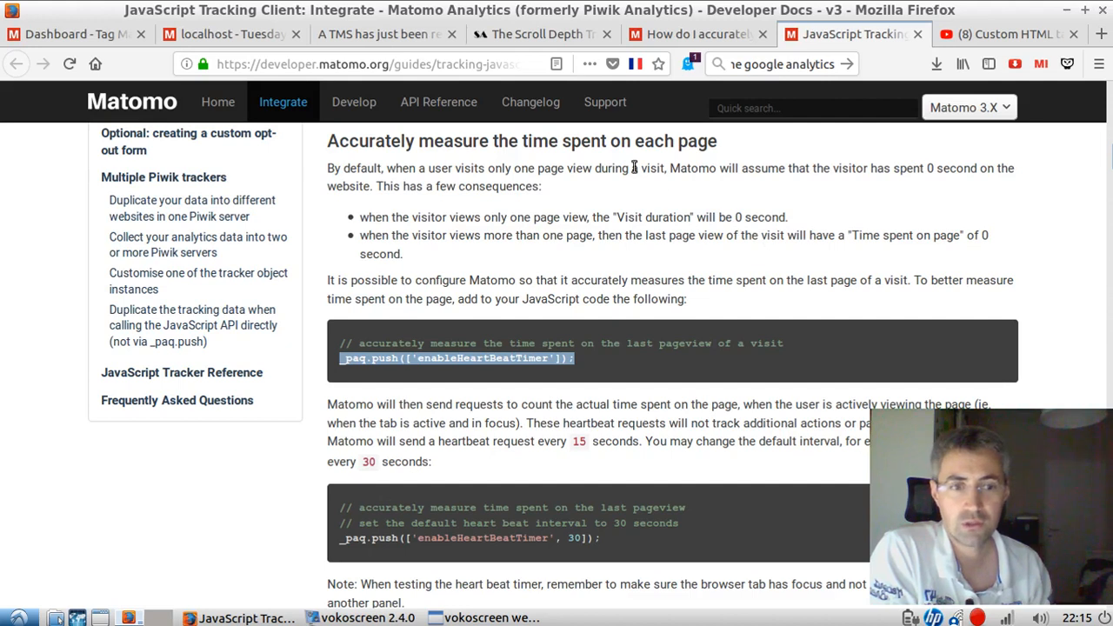
# Examine the Simo Ahava blog article on the Google Tag Manager Scroll Depth trigger, including its vertical percentage configuration.
pyautogui.click(560, 39)
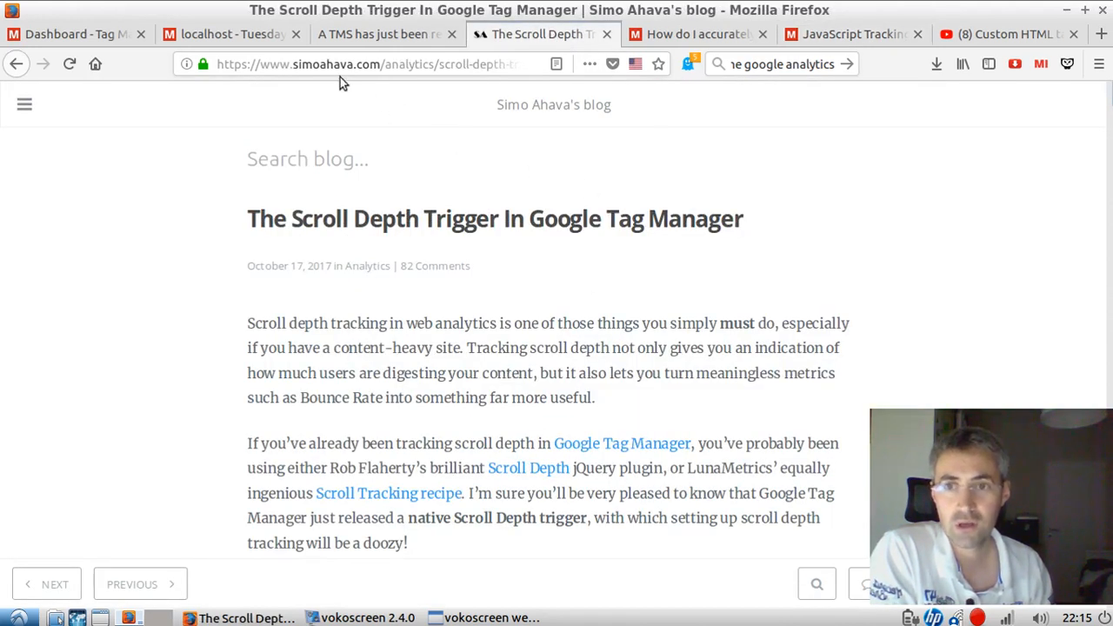
pyautogui.moveTo(293, 65); pyautogui.dragTo(375, 76)
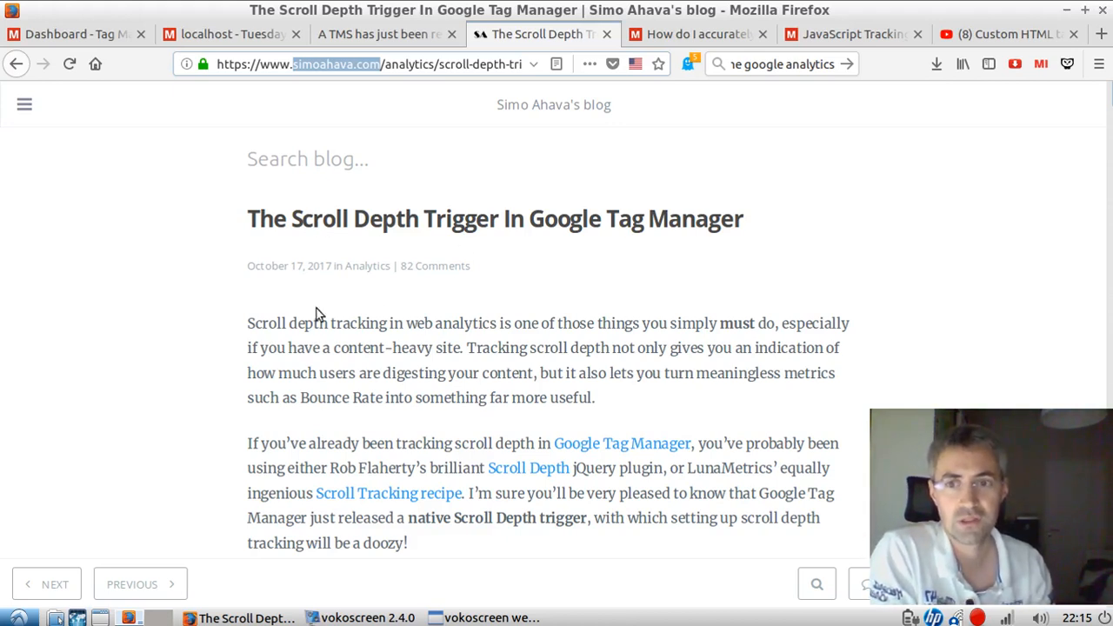
pyautogui.scroll(-12, 309, 324)
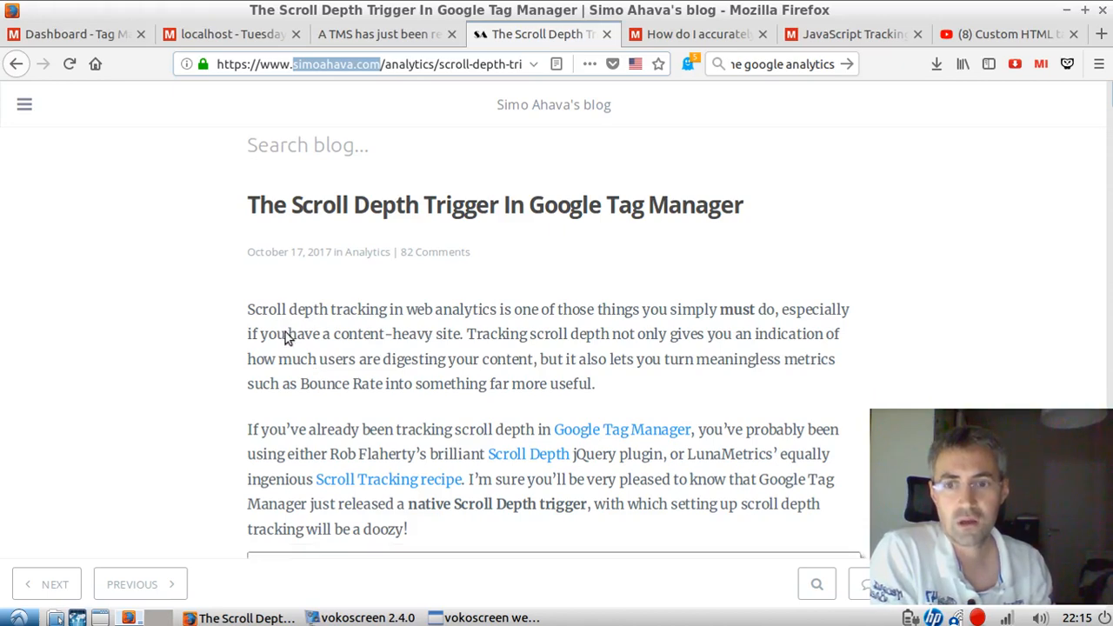
pyautogui.scroll(-14, 333, 298)
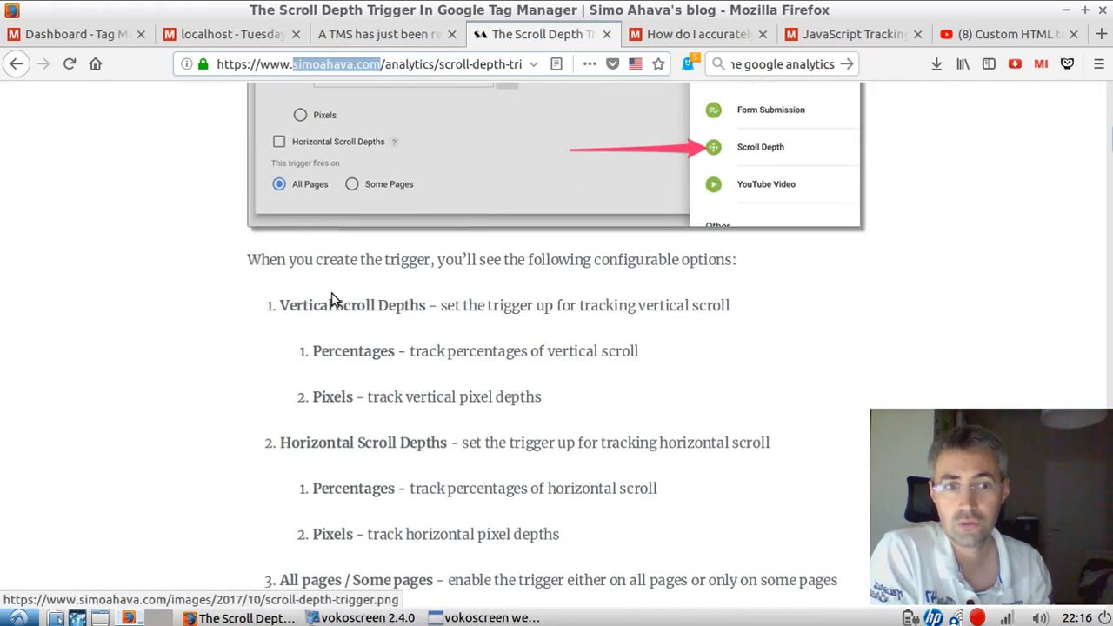
pyautogui.scroll(20, 348, 313)
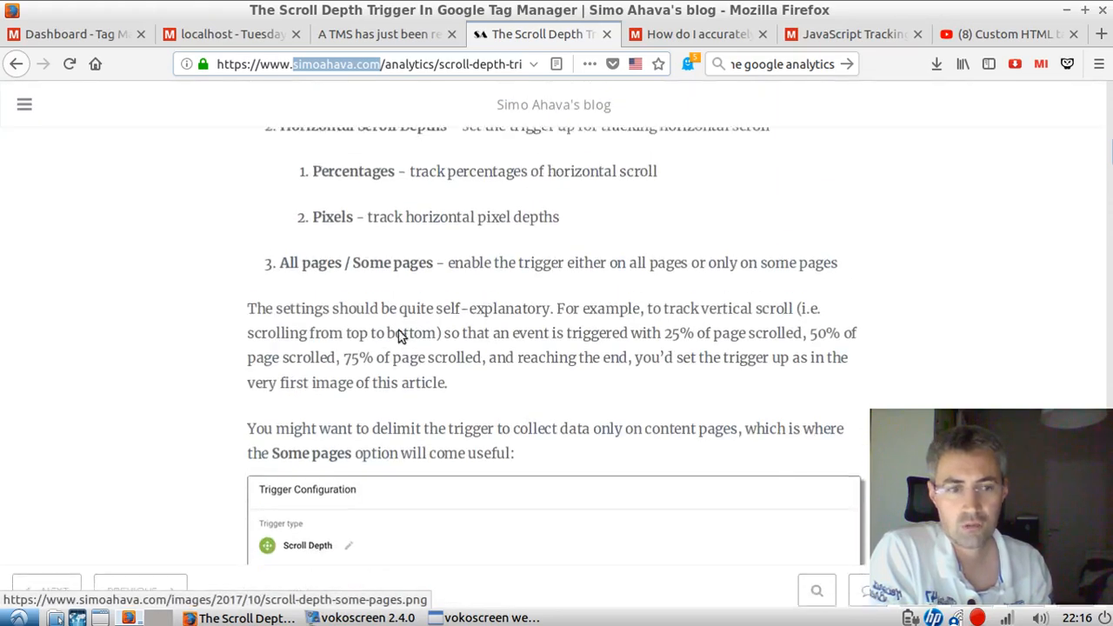
pyautogui.scroll(3, 422, 348)
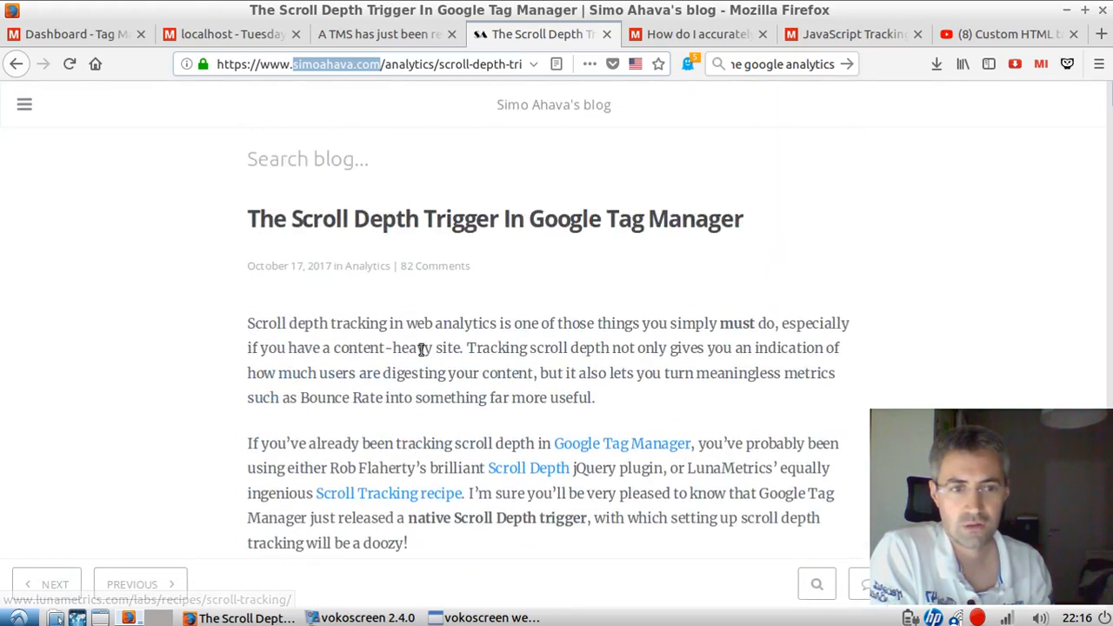
pyautogui.scroll(-10, 417, 348)
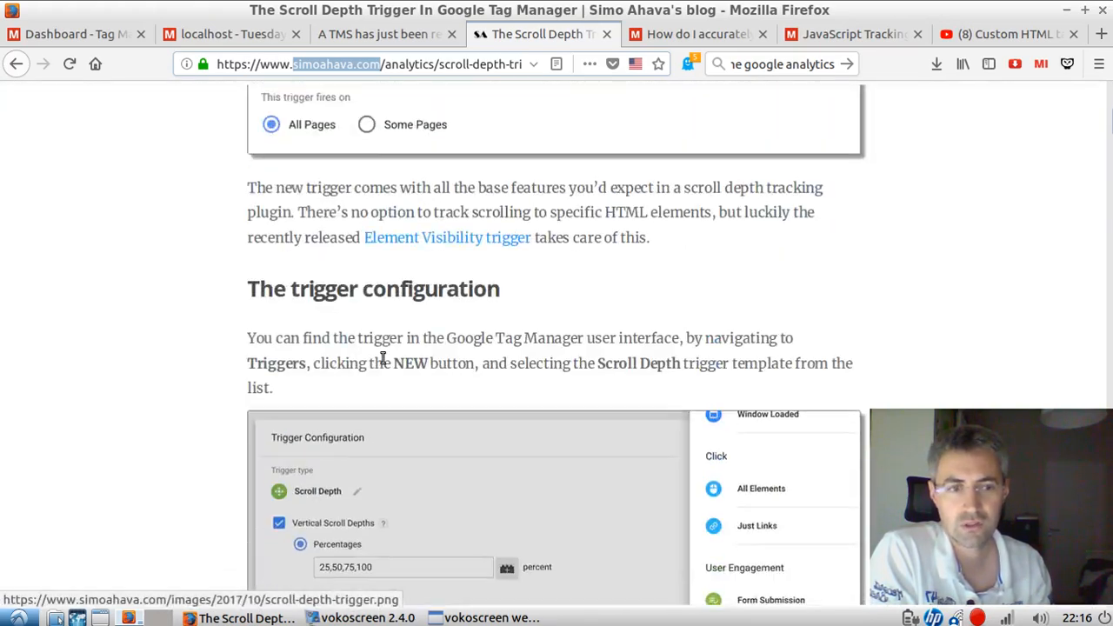
pyautogui.scroll(5, 380, 355)
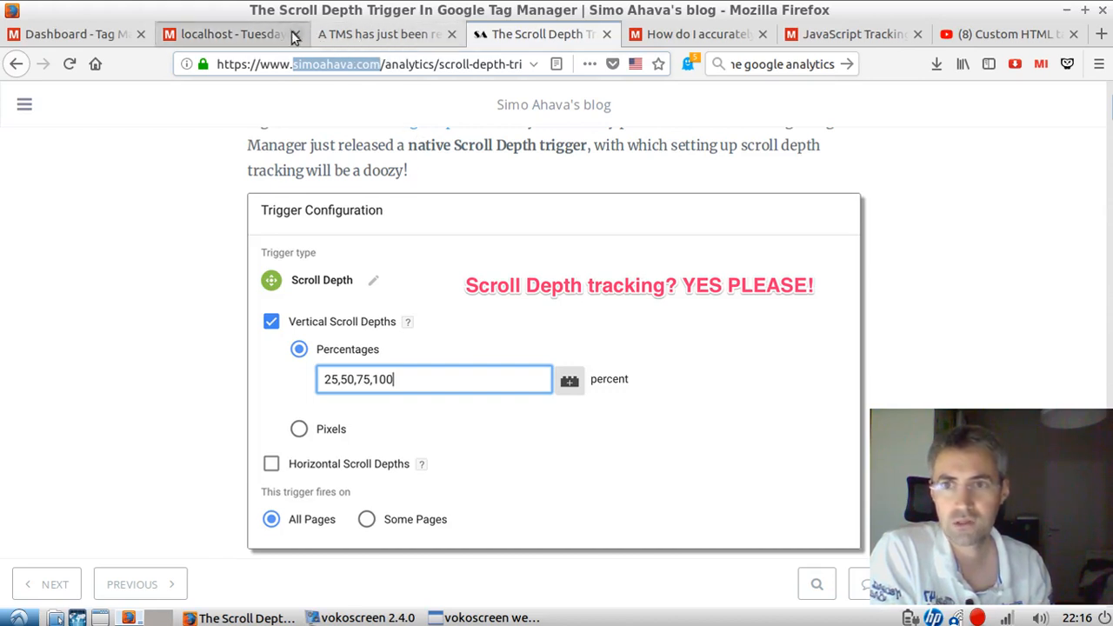
# Look over the localhost Visitor Log, the Beta container dashboard and the WordPress test post.
pyautogui.click(235, 35)
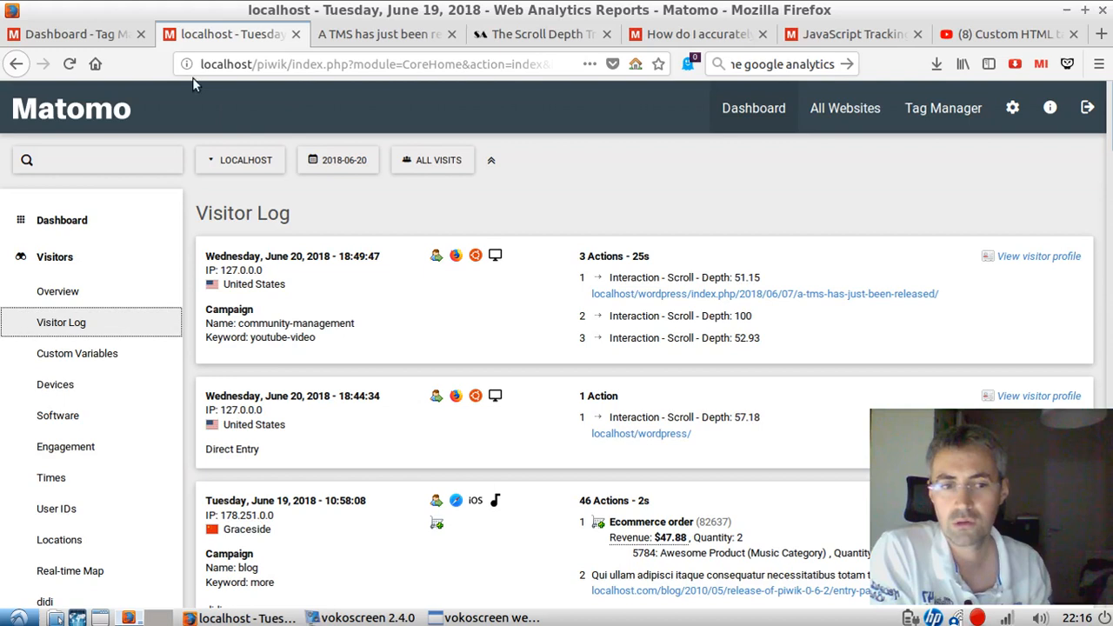
pyautogui.click(92, 44)
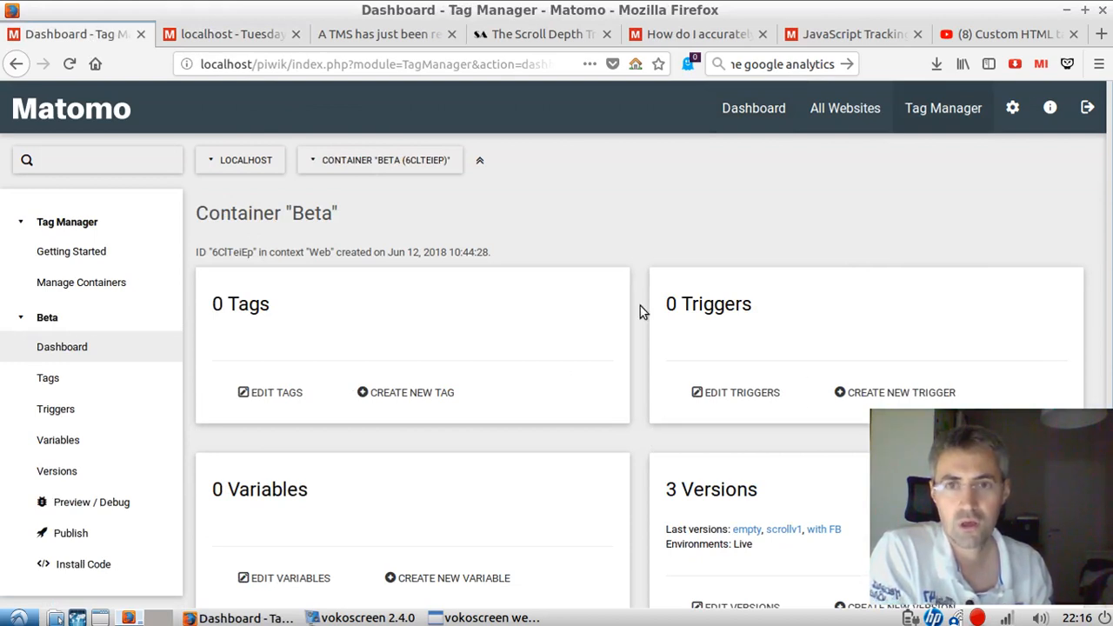
pyautogui.click(376, 34)
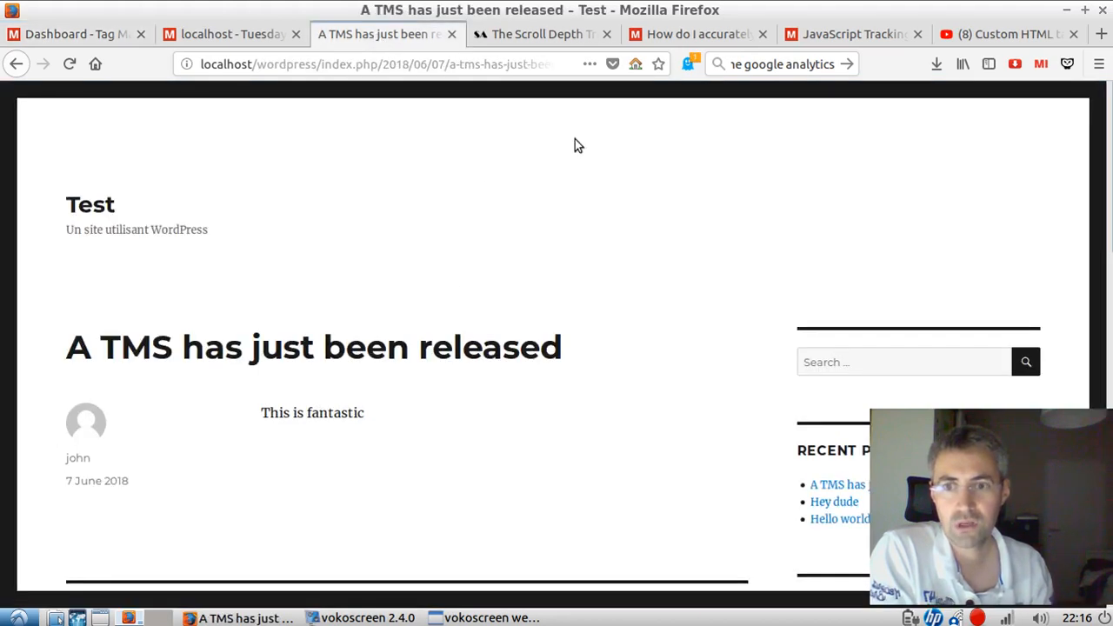
# Start a new tag of type Matomo Analytics in the Beta container, keeping the name Matomo Analytics.
pyautogui.click(90, 39)
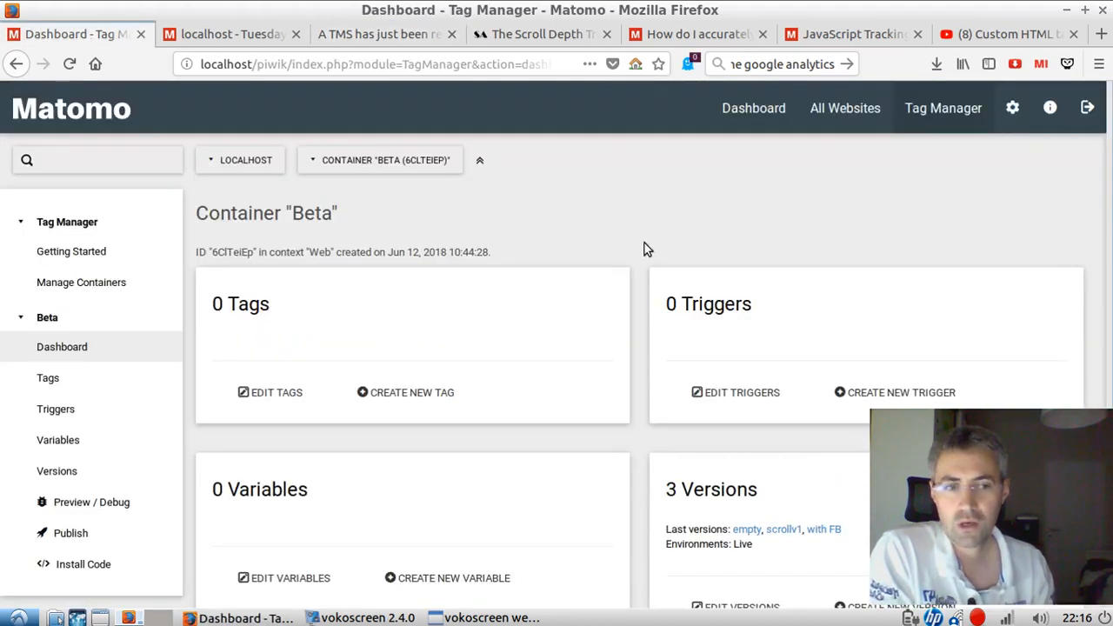
pyautogui.click(418, 392)
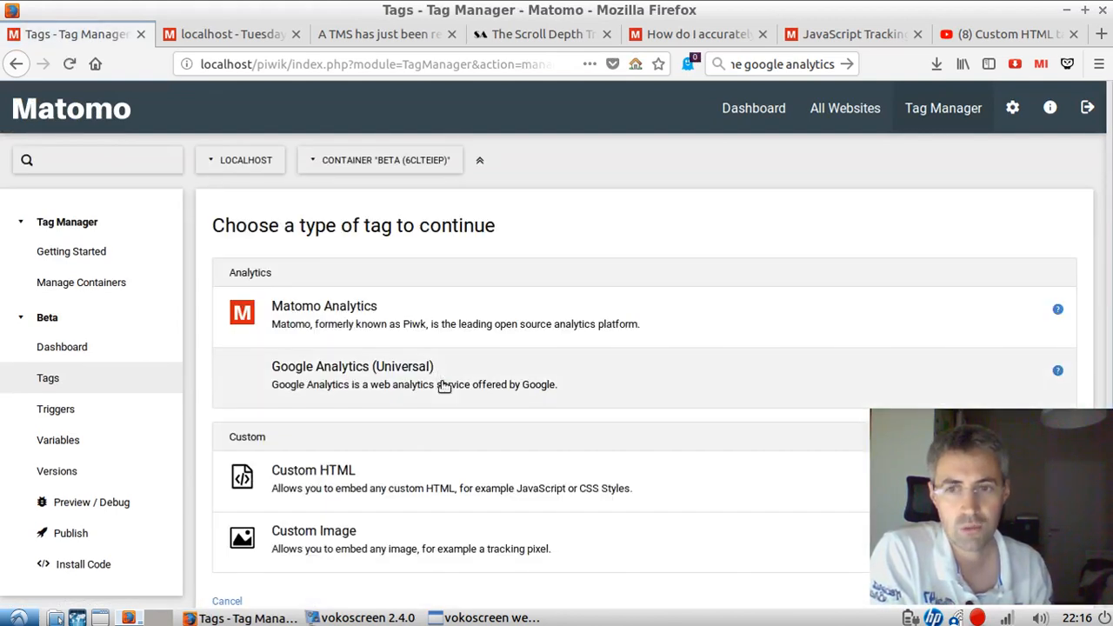
pyautogui.click(385, 326)
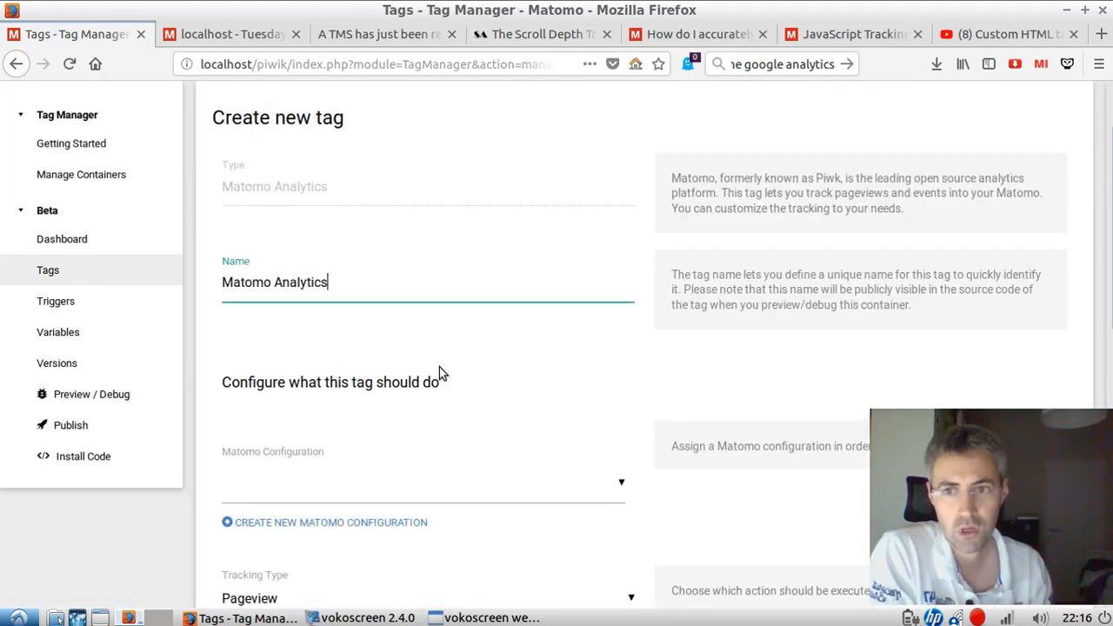
pyautogui.click(221, 282)
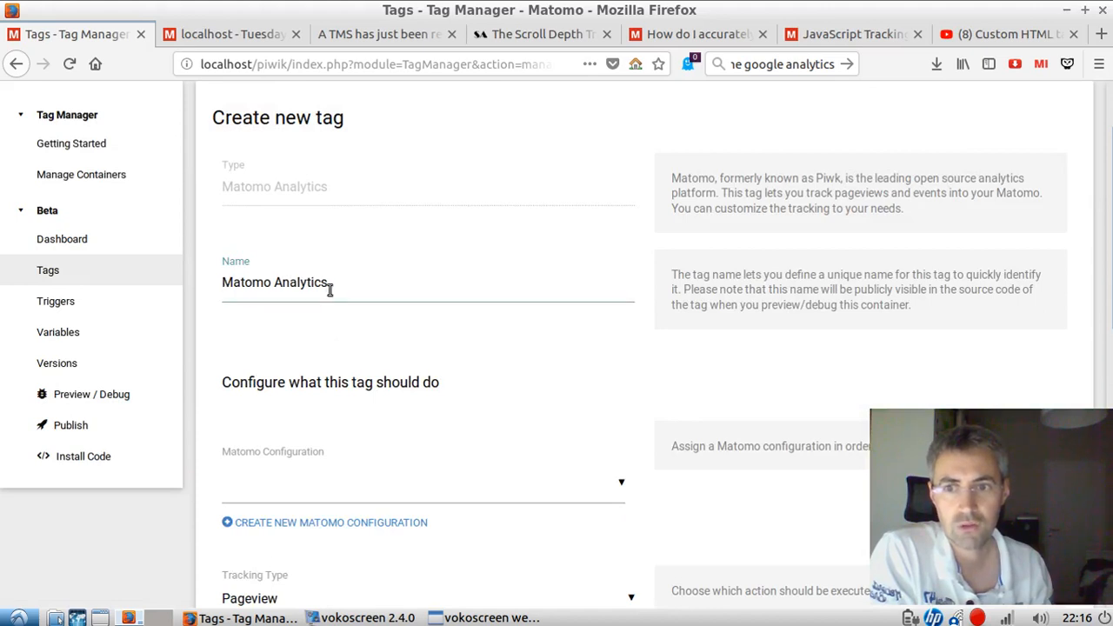
# Open a new Matomo Configuration variable for the tag and review its tracking options, including Enable HeartBeat Timer.
pyautogui.scroll(-3, 523, 339)
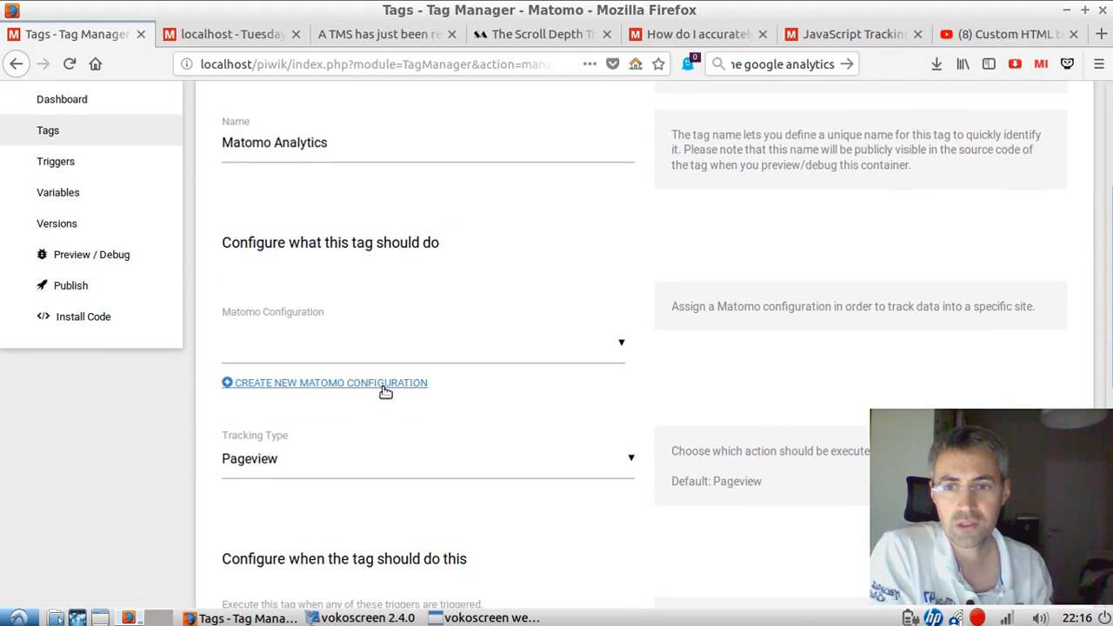
pyautogui.click(383, 387)
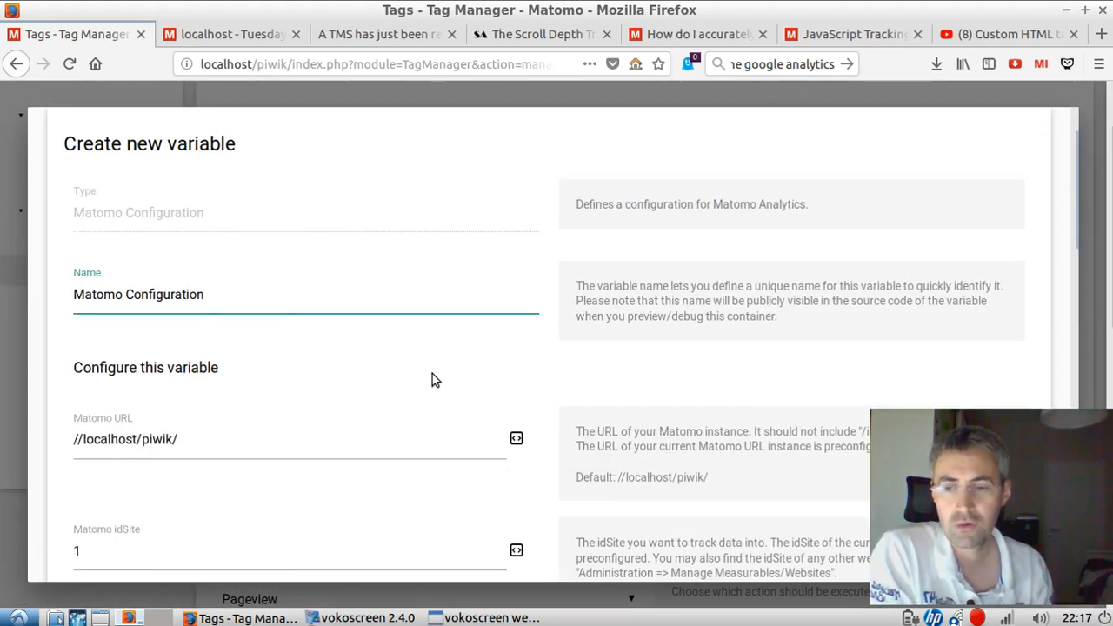
pyautogui.scroll(-1, 429, 380)
pyautogui.scroll(-4, 409, 375)
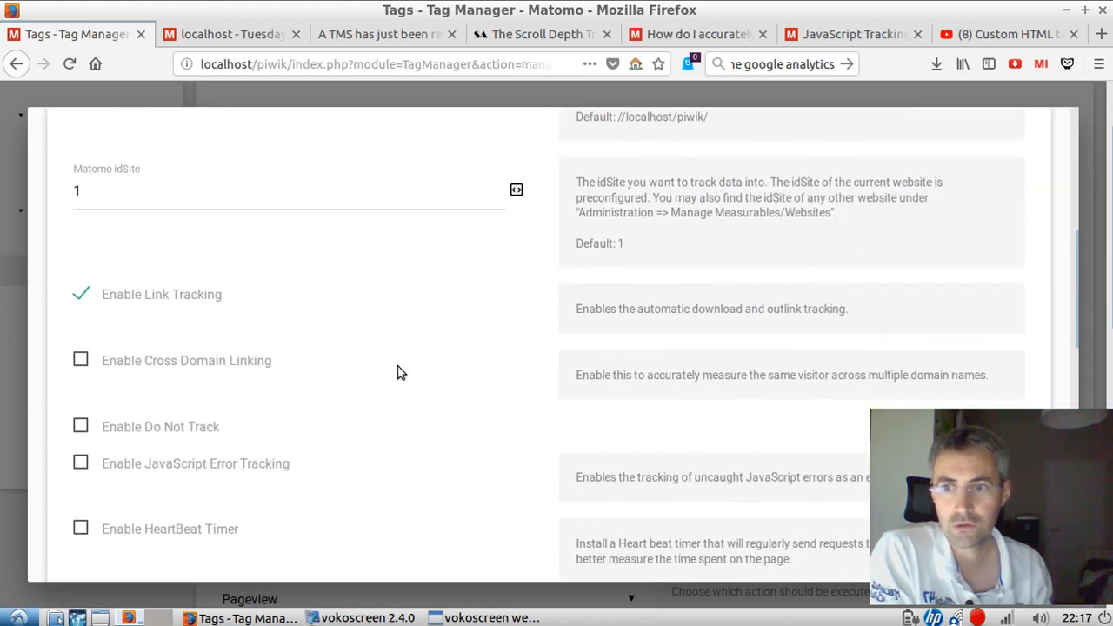
pyautogui.scroll(-3, 340, 349)
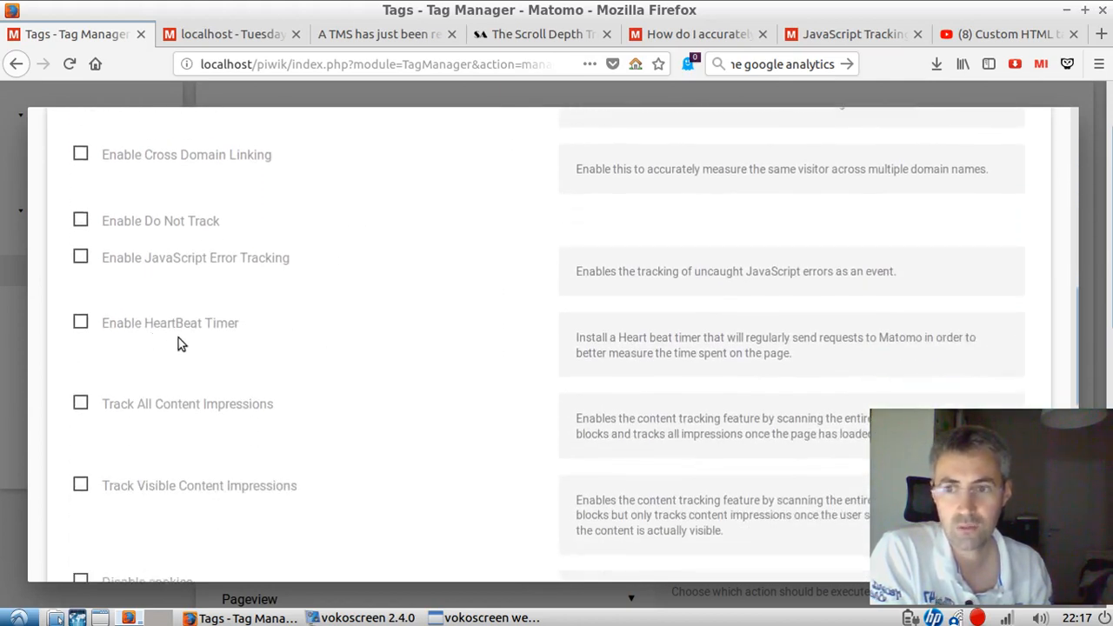
# Compare the HeartBeat Timer option with the enableHeartBeatTimer line in the JavaScript tracking guide, and return to the variable form.
pyautogui.click(822, 34)
pyautogui.click(507, 378)
pyautogui.moveTo(585, 357); pyautogui.dragTo(339, 359)
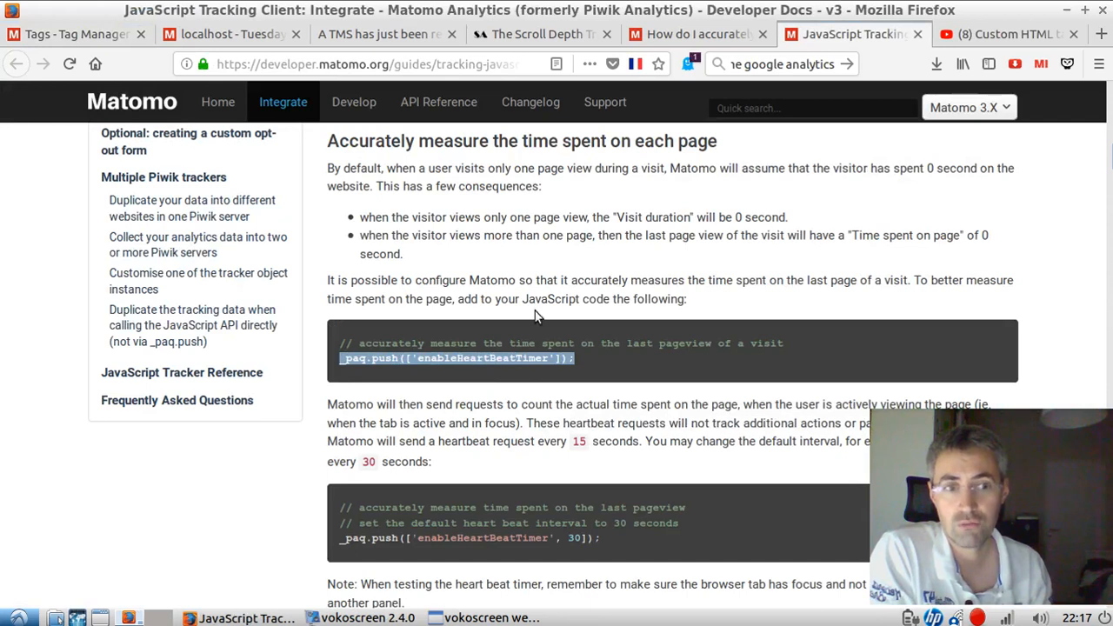
pyautogui.click(385, 35)
pyautogui.click(219, 35)
pyautogui.click(109, 35)
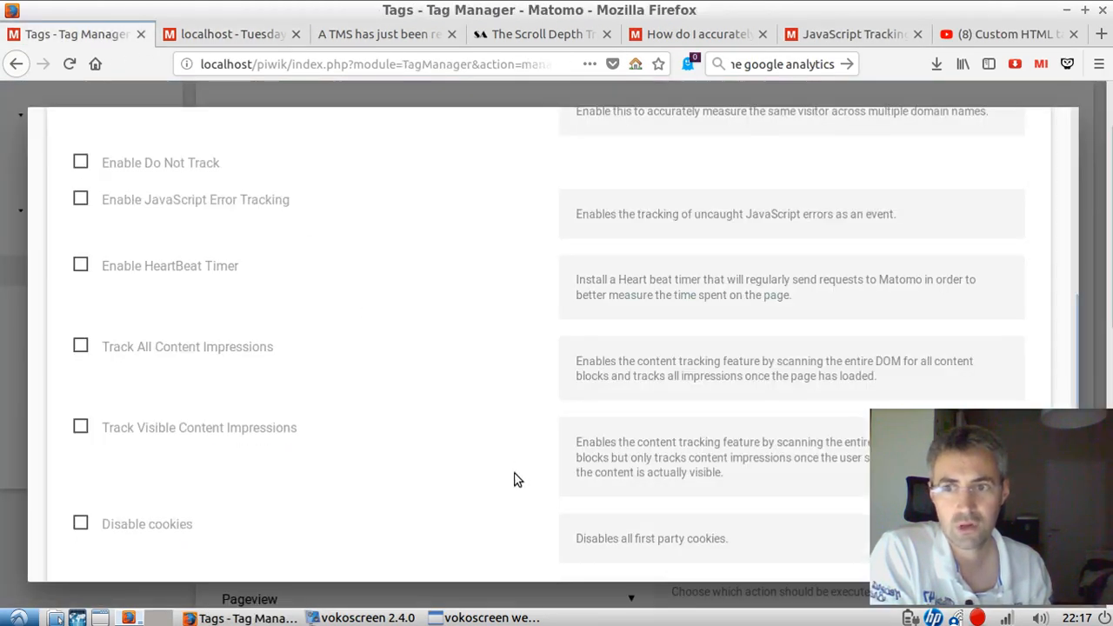
# Create the Matomo Configuration variable with its default settings and assign it to the tag.
pyautogui.scroll(-5, 485, 455)
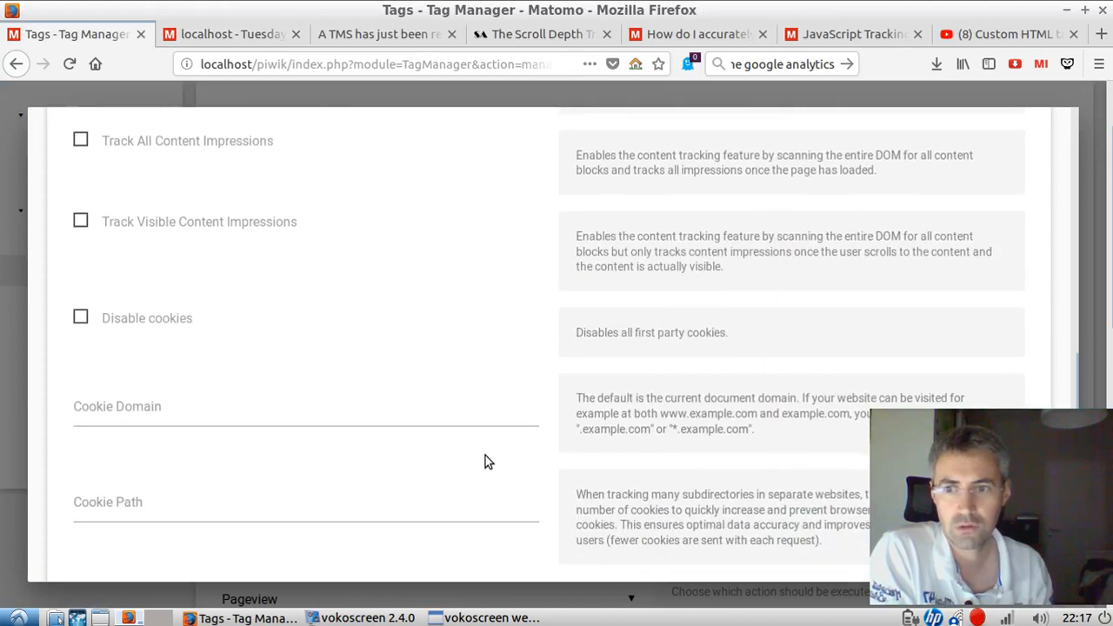
pyautogui.scroll(-3, 486, 455)
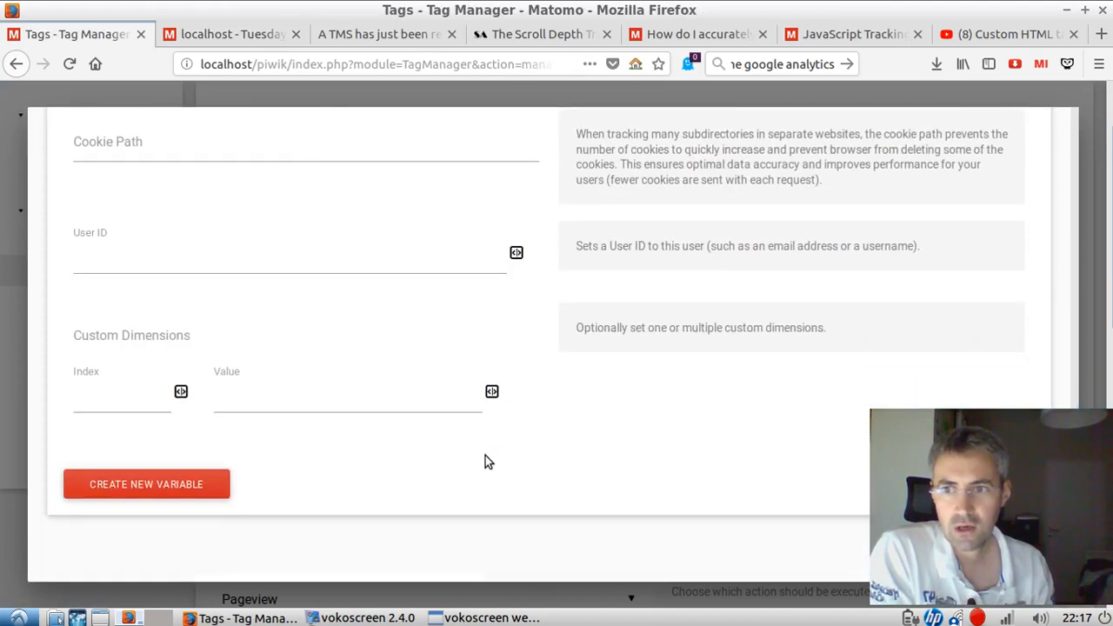
pyautogui.click(141, 488)
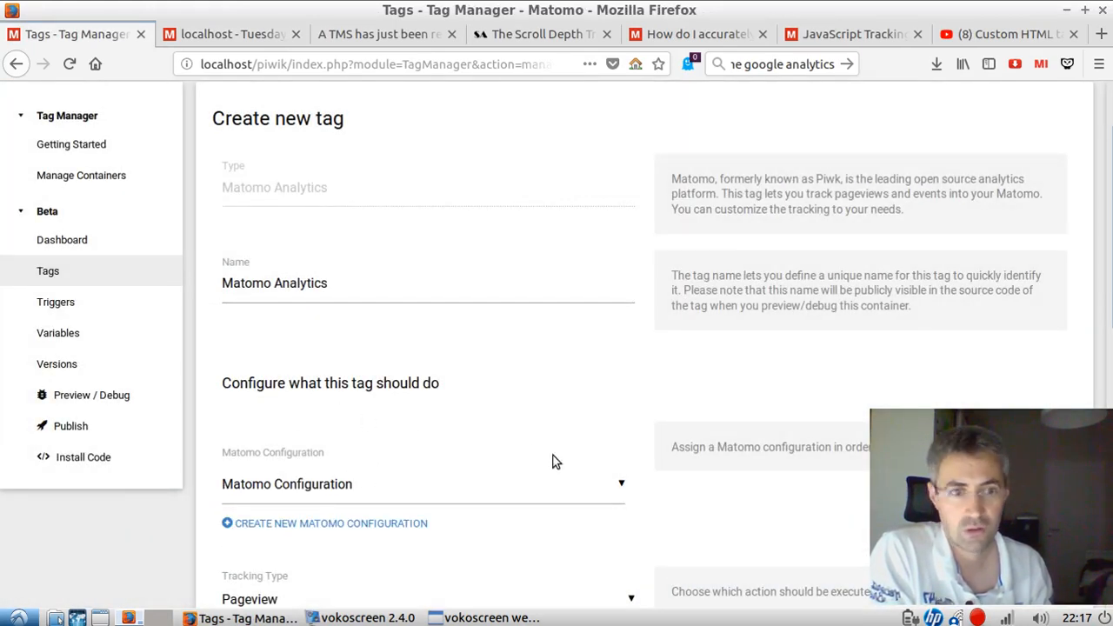
# Set the Matomo Analytics tag's tracking type to Event.
pyautogui.scroll(-2, 557, 462)
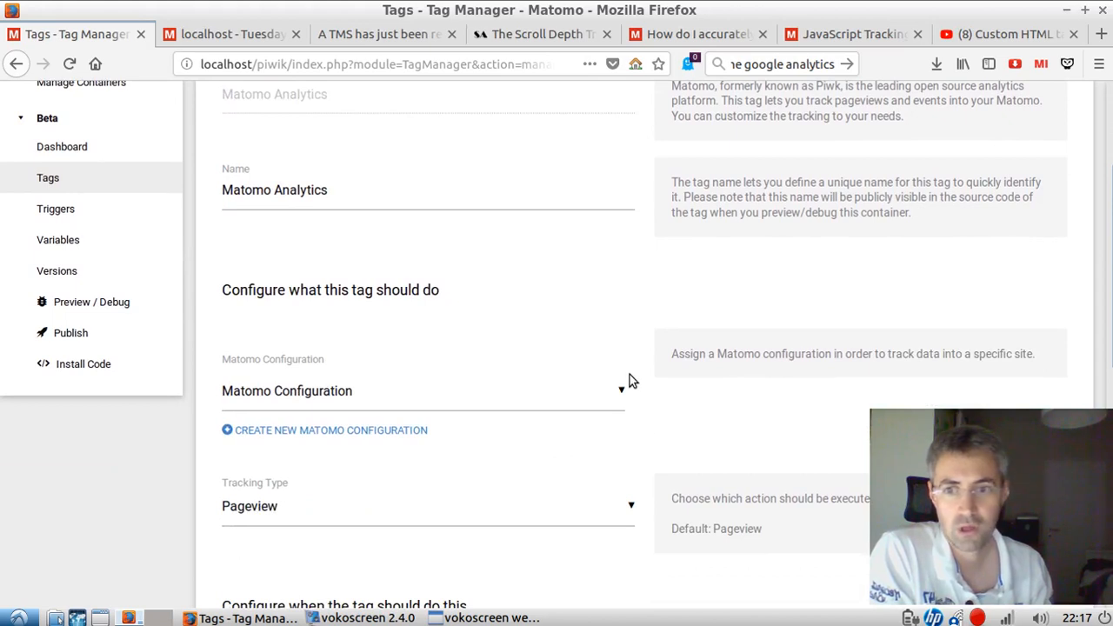
pyautogui.scroll(-2, 631, 380)
pyautogui.scroll(-4, 630, 380)
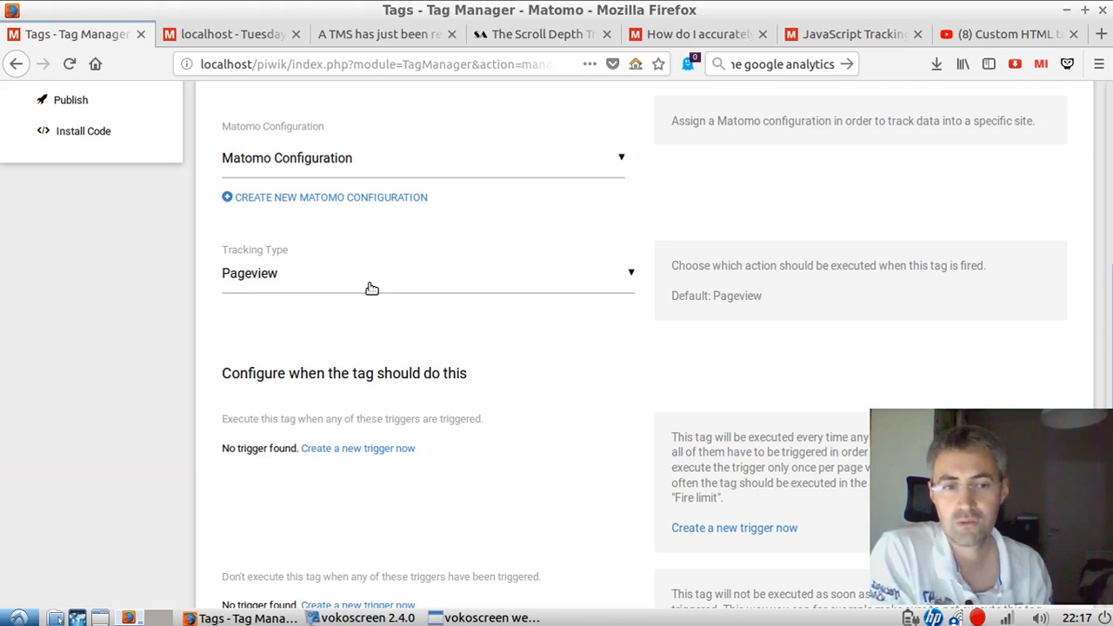
pyautogui.click(372, 287)
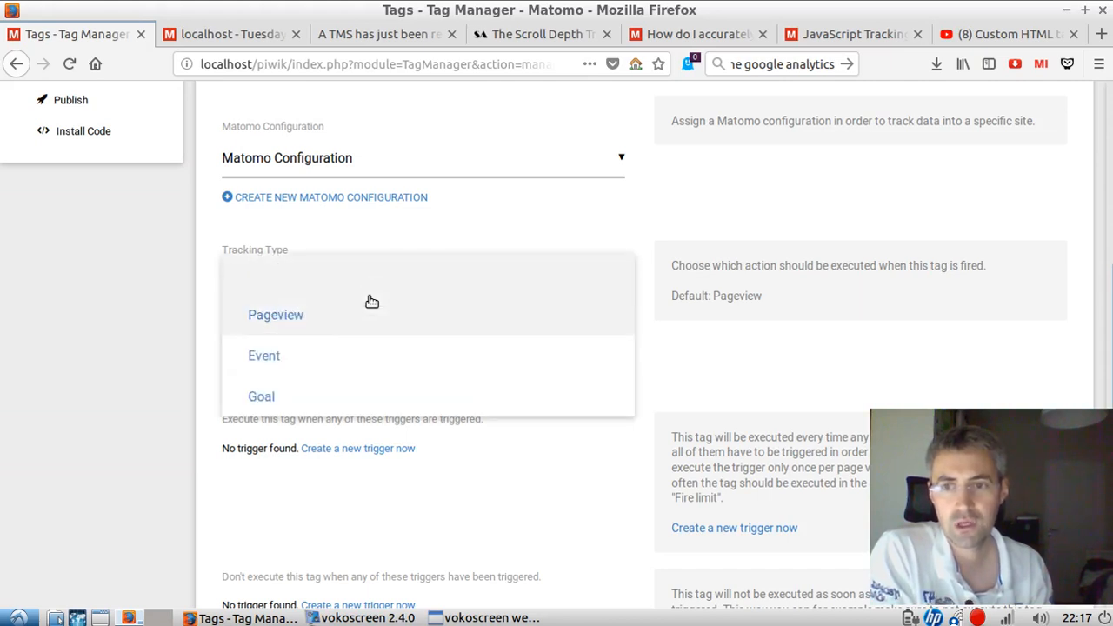
pyautogui.click(309, 366)
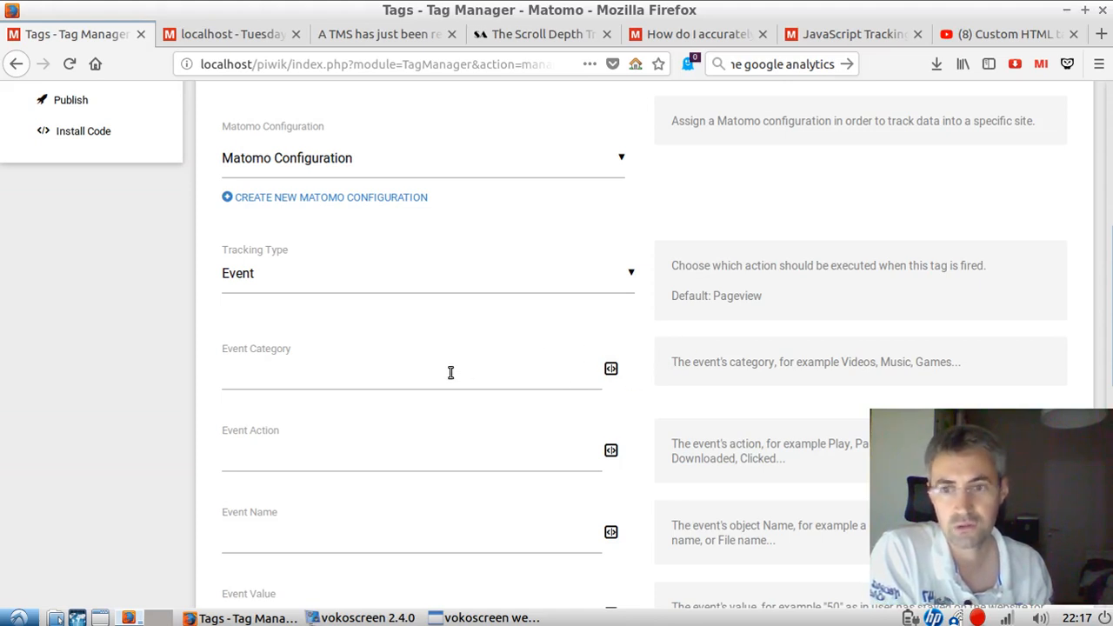
# Enter Scroll as the event category of the tag.
pyautogui.click(409, 360)
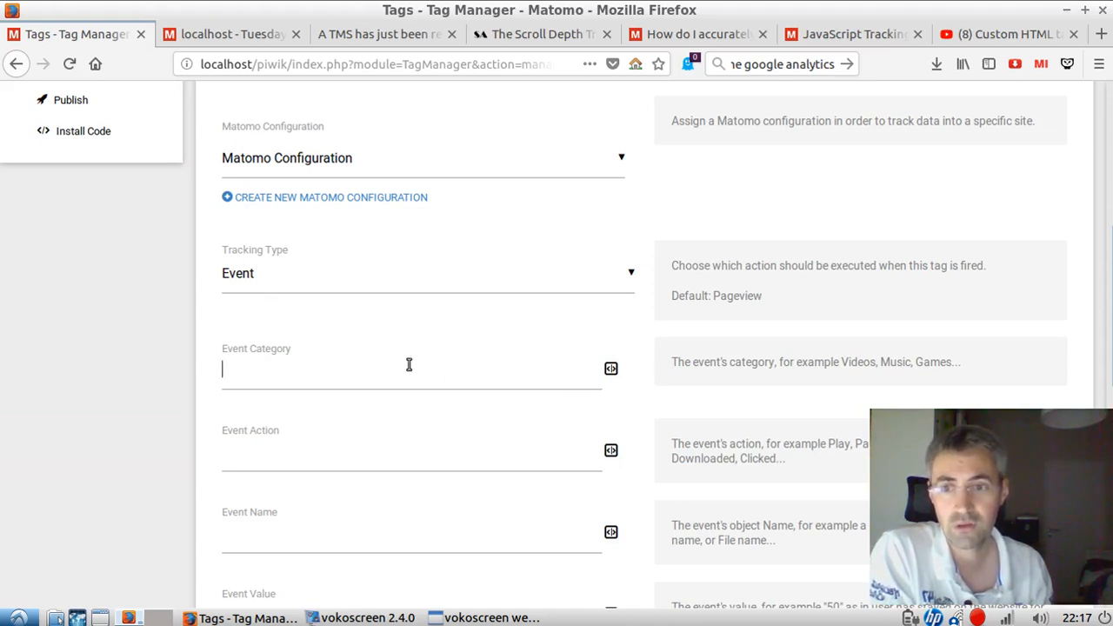
pyautogui.scroll(-3, 482, 362)
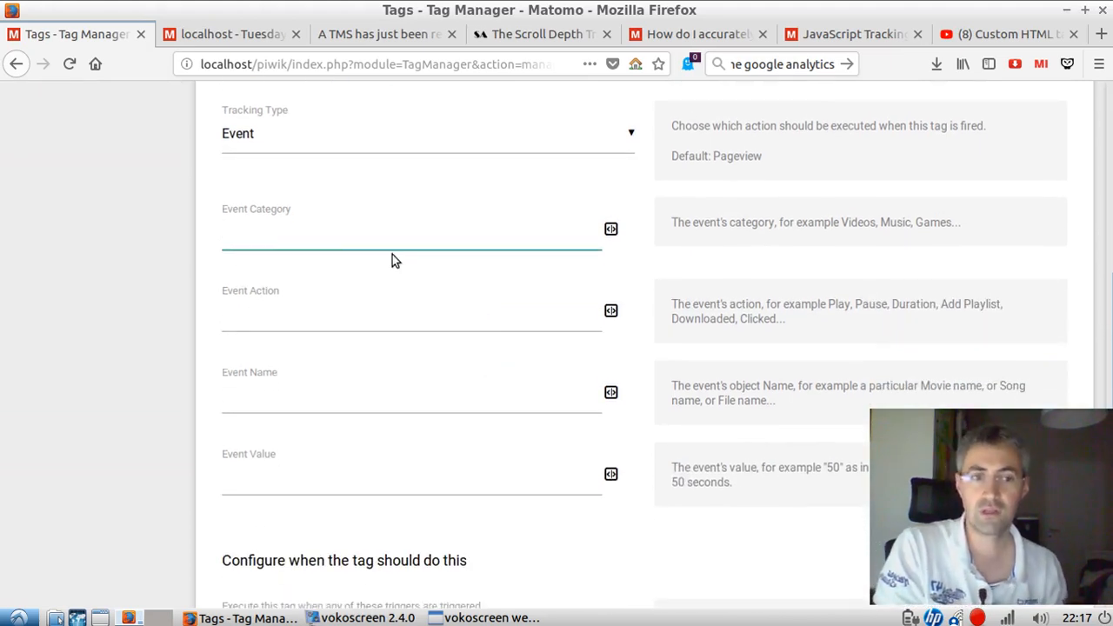
pyautogui.write('Scroll')
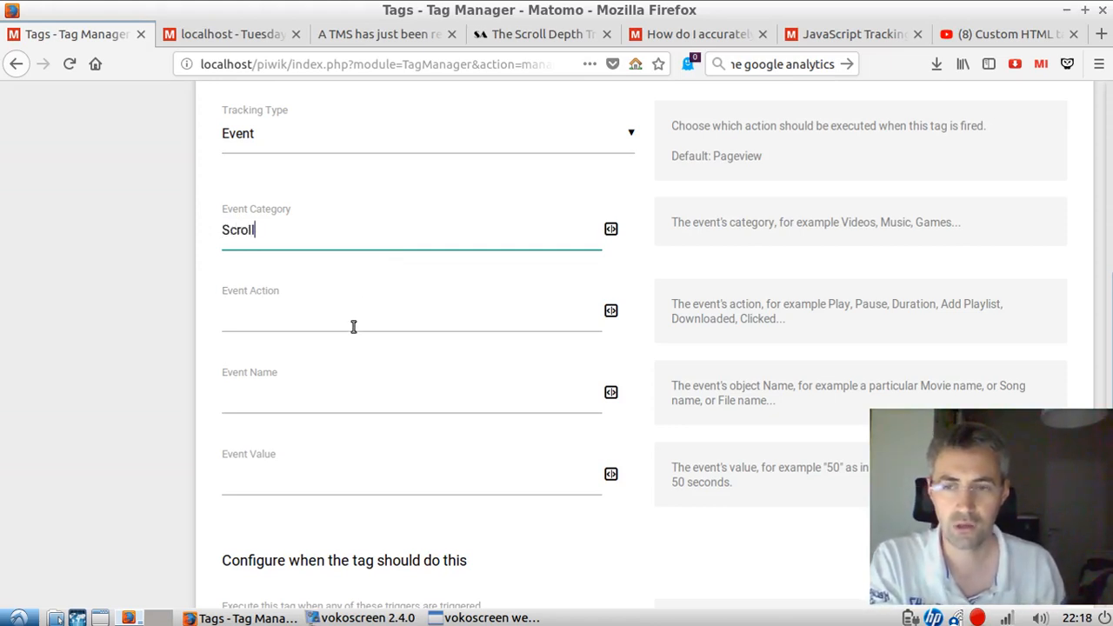
# Replace the event category with "User interaction" and set the event action to "Scroll".
pyautogui.hotkey('ctrl', 'a')
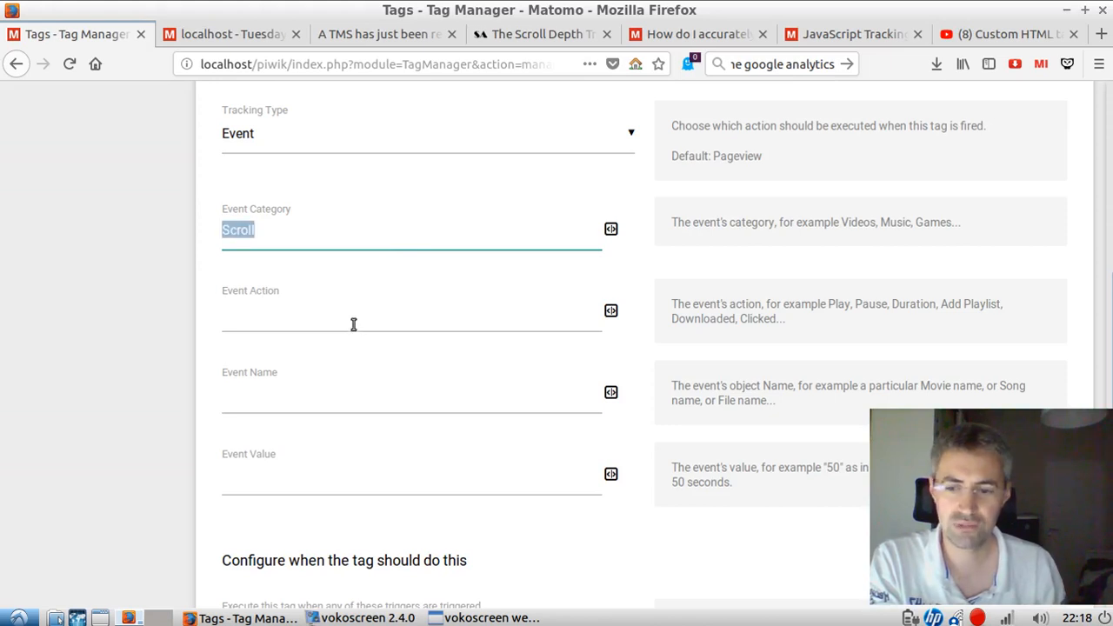
pyautogui.write('N')
pyautogui.press('BackSpace')
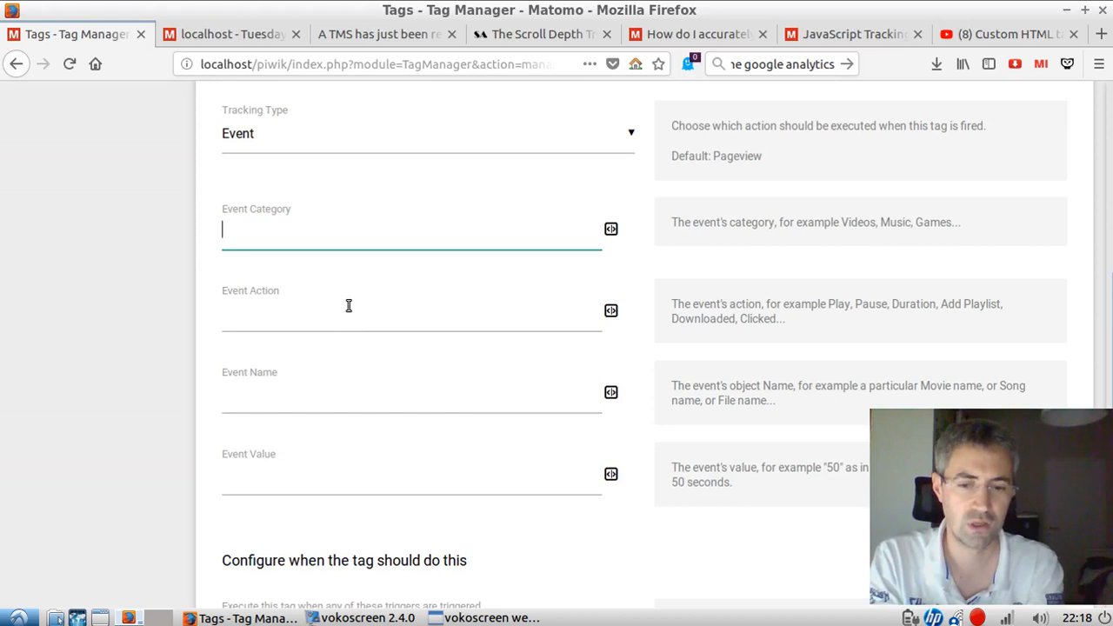
pyautogui.write('User interaction')
pyautogui.click(347, 305)
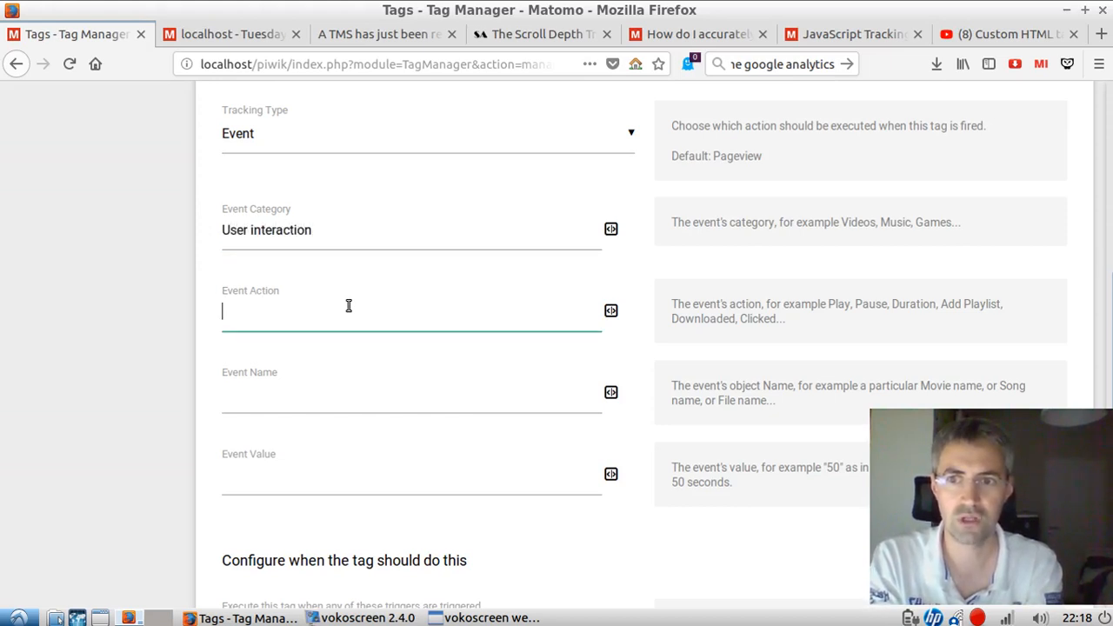
pyautogui.write('Scroll')
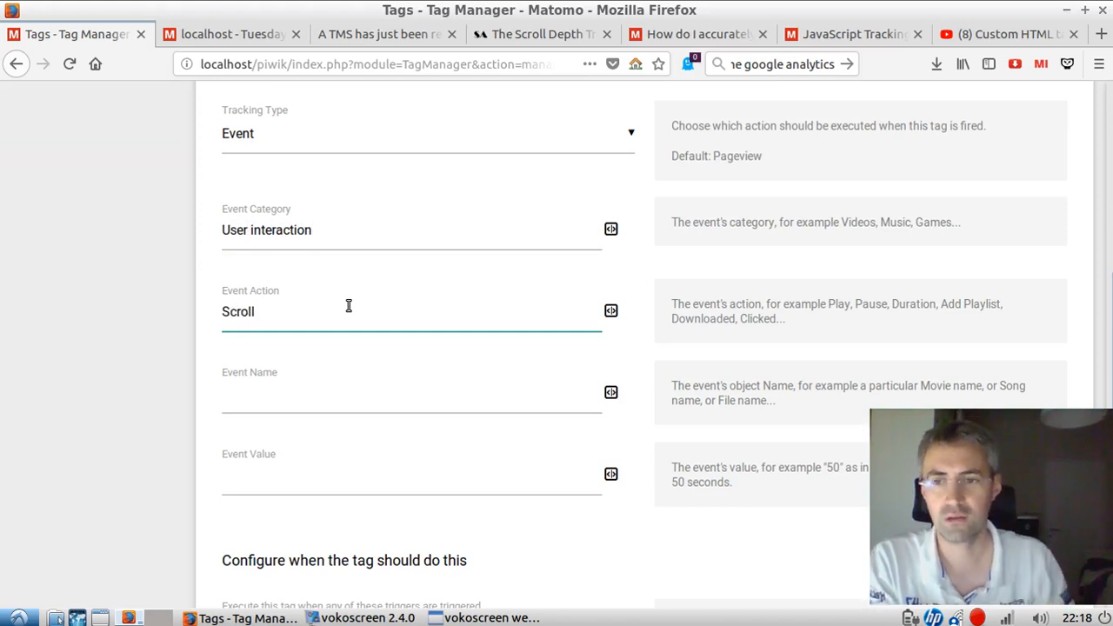
# Set the event name to "Depth: " followed by the pre-configured Scroll Vertical Percentage variable.
pyautogui.click(368, 391)
pyautogui.write('Depth:')
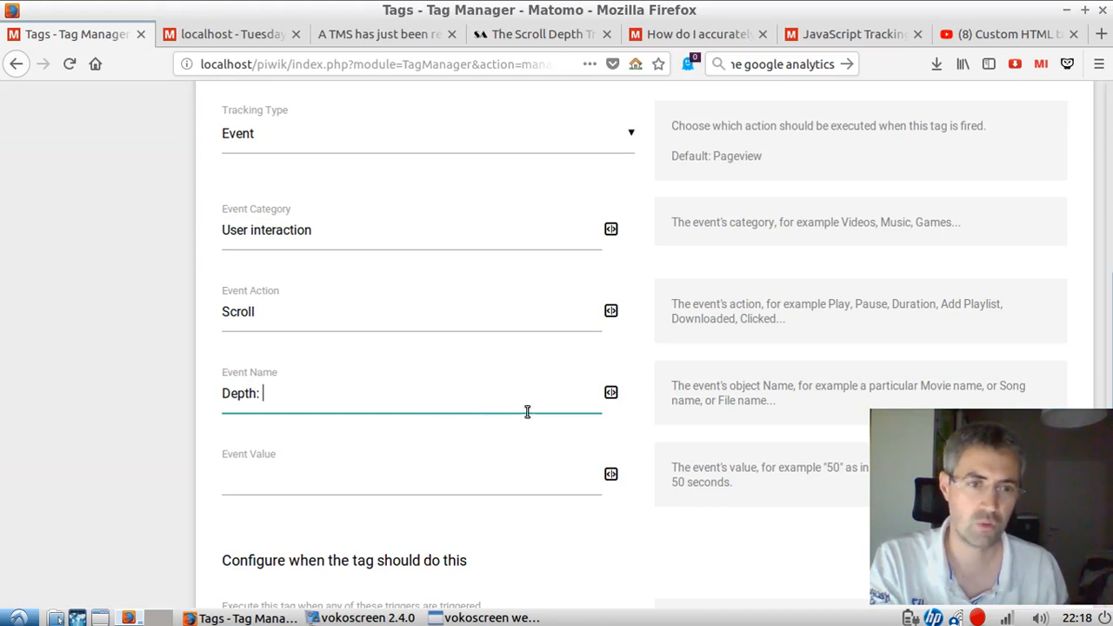
pyautogui.click(611, 394)
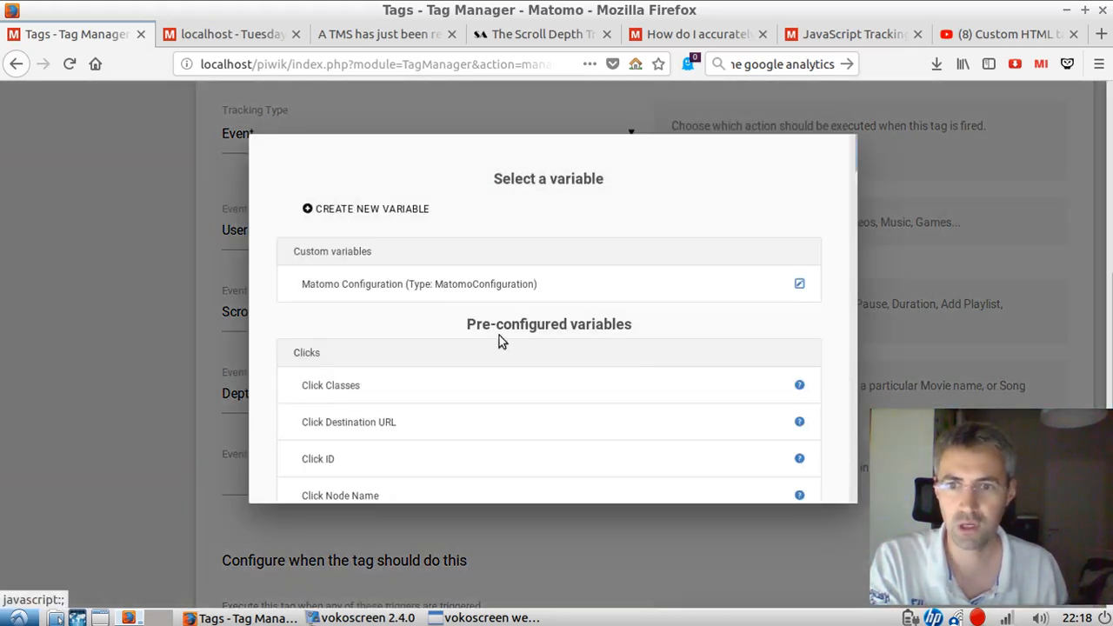
pyautogui.scroll(-8, 637, 341)
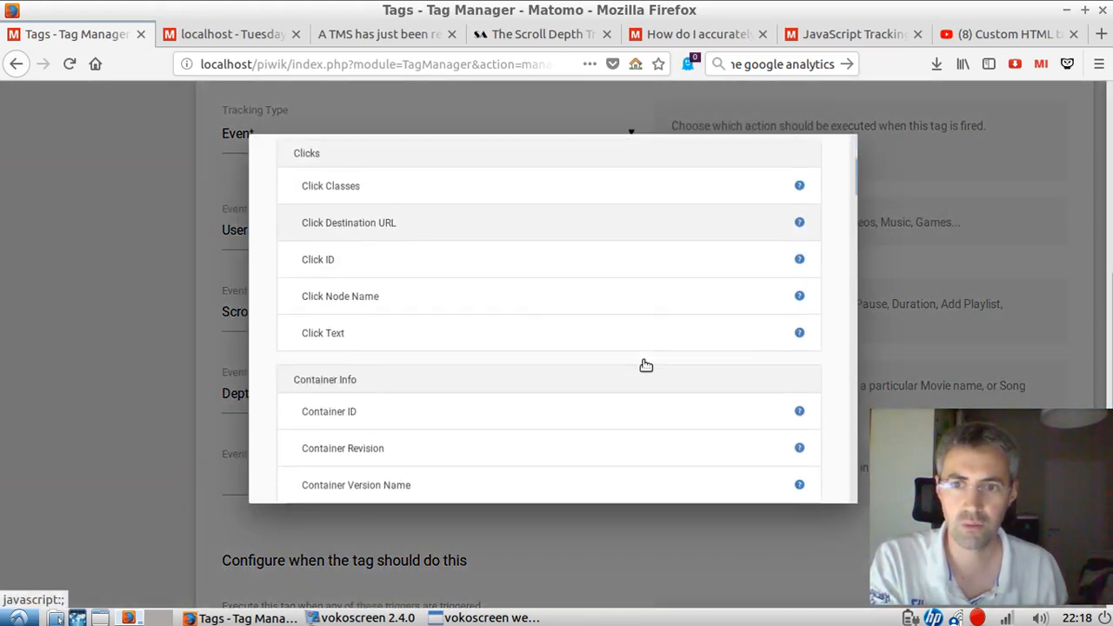
pyautogui.scroll(-8, 607, 351)
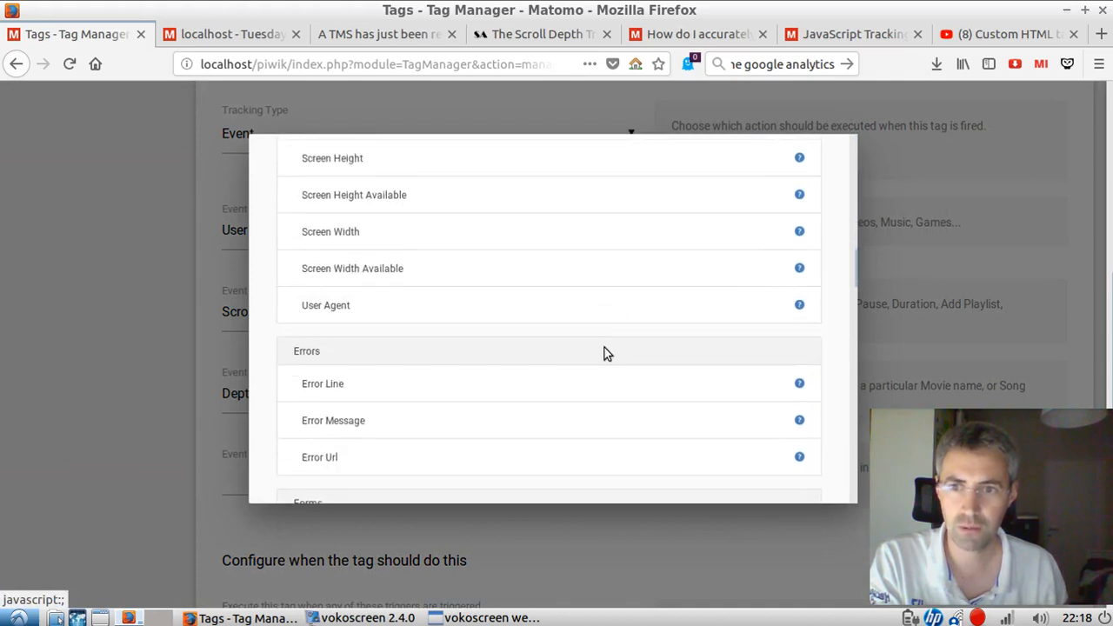
pyautogui.scroll(-10, 607, 351)
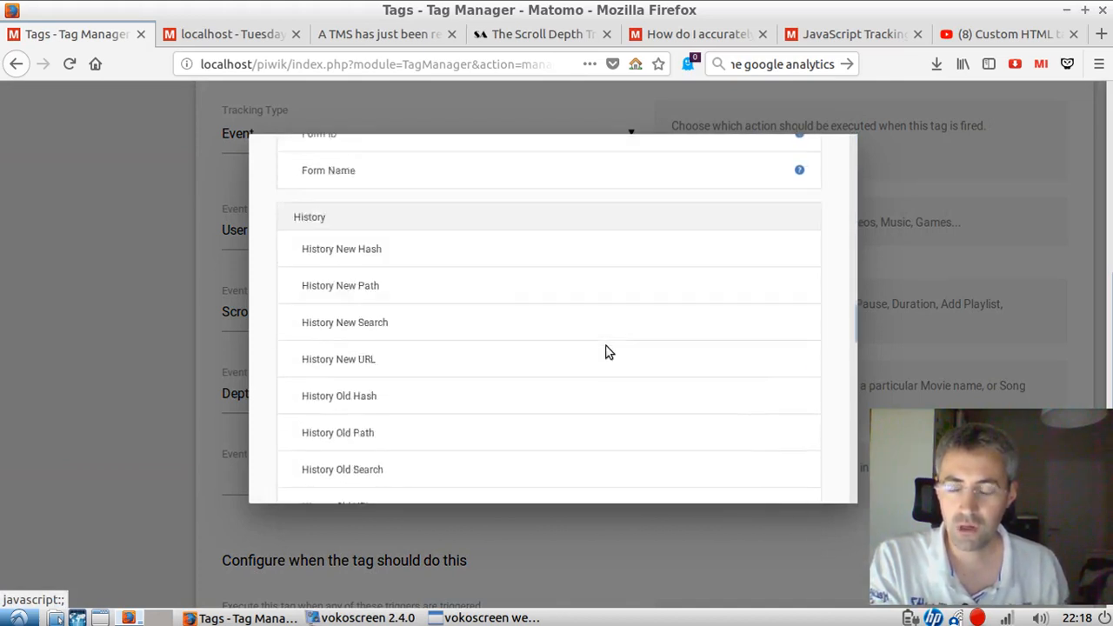
pyautogui.scroll(-7, 606, 352)
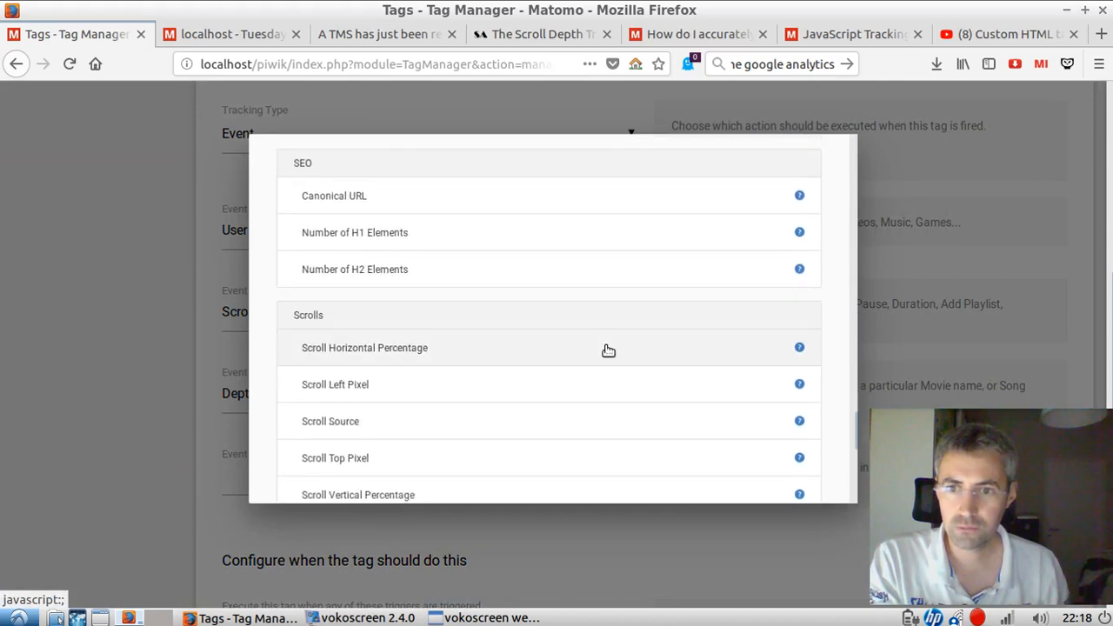
pyautogui.scroll(1, 385, 236)
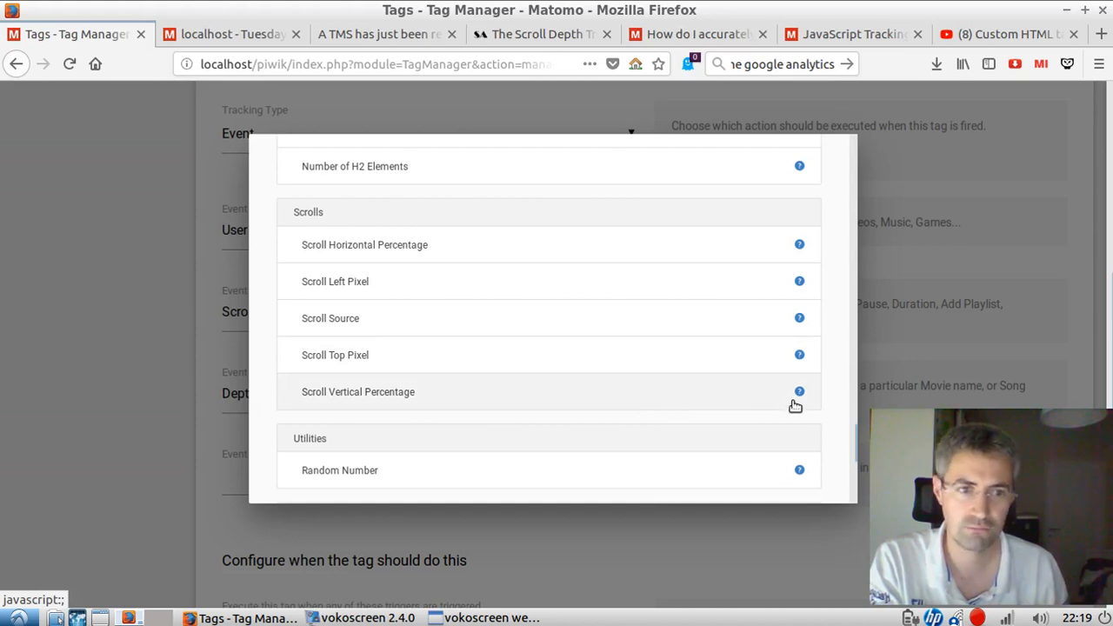
pyautogui.moveTo(798, 386)
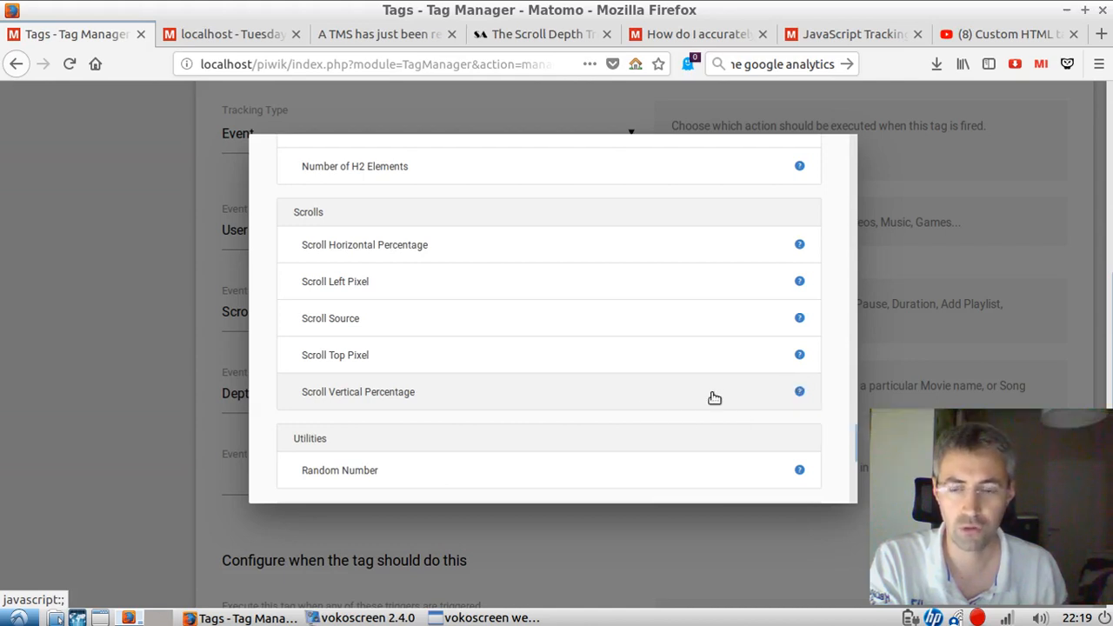
pyautogui.click(511, 395)
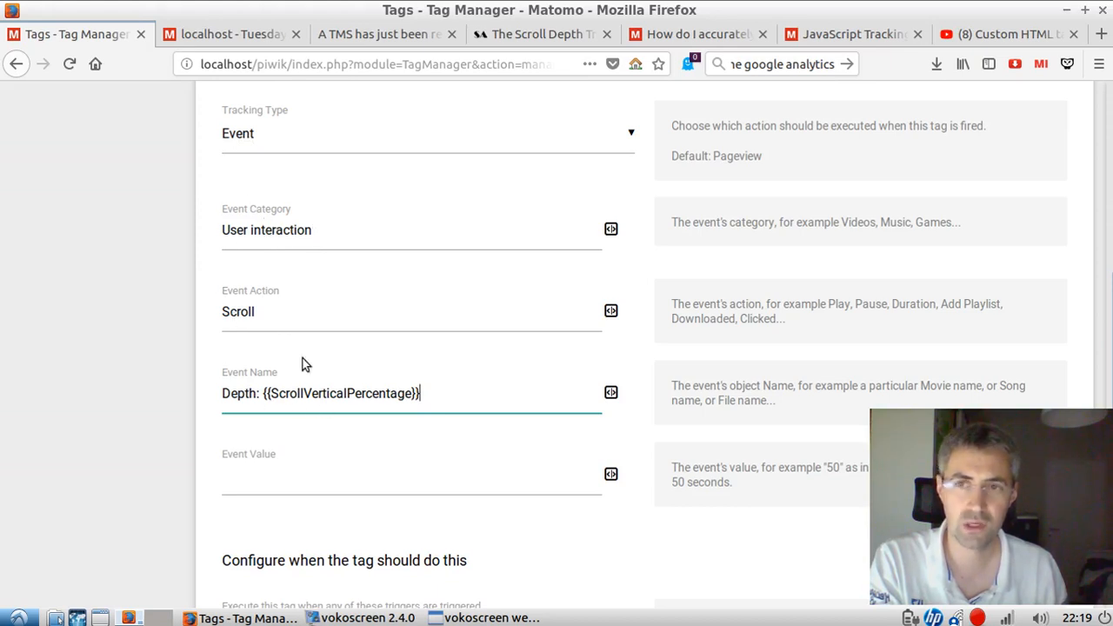
# Check how scroll depth events are reported in the Visitor Log, and return to the tag form.
pyautogui.click(188, 35)
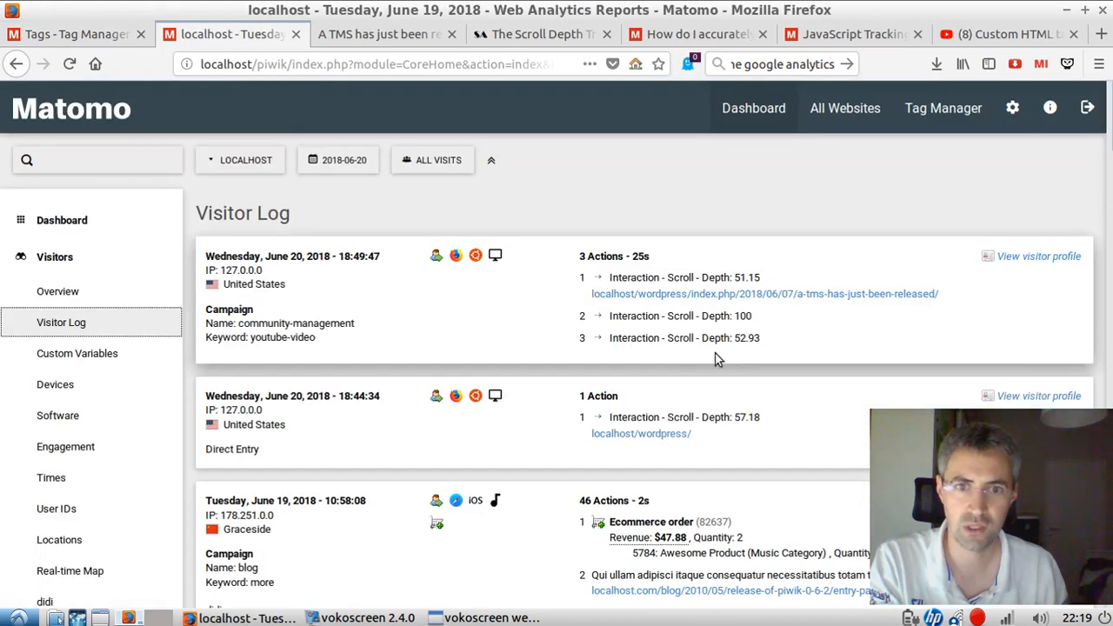
pyautogui.moveTo(658, 319)
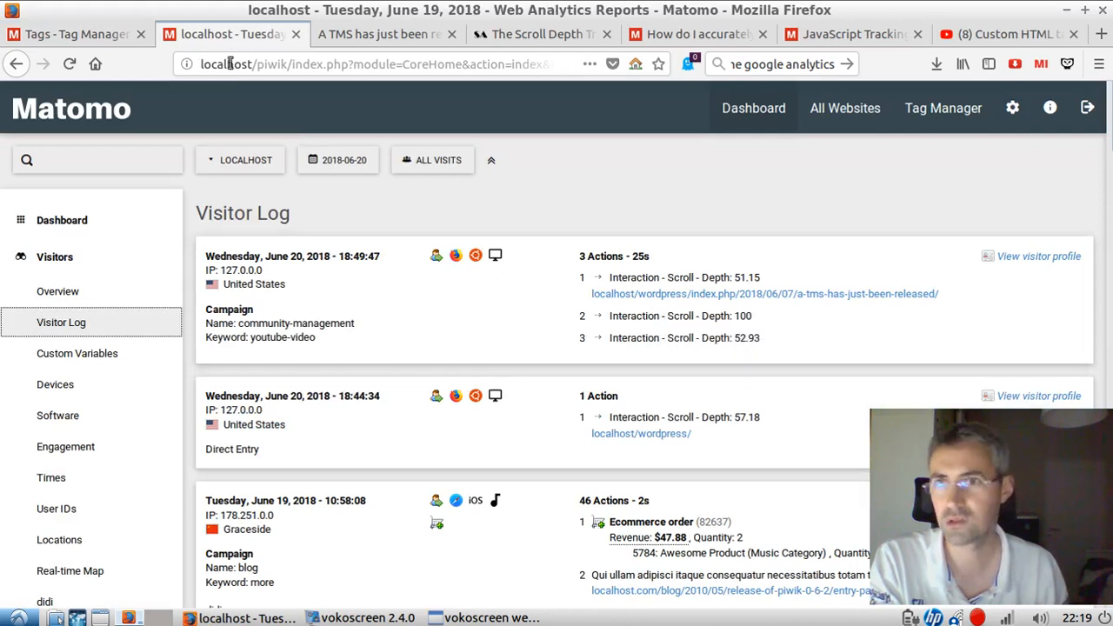
pyautogui.click(75, 34)
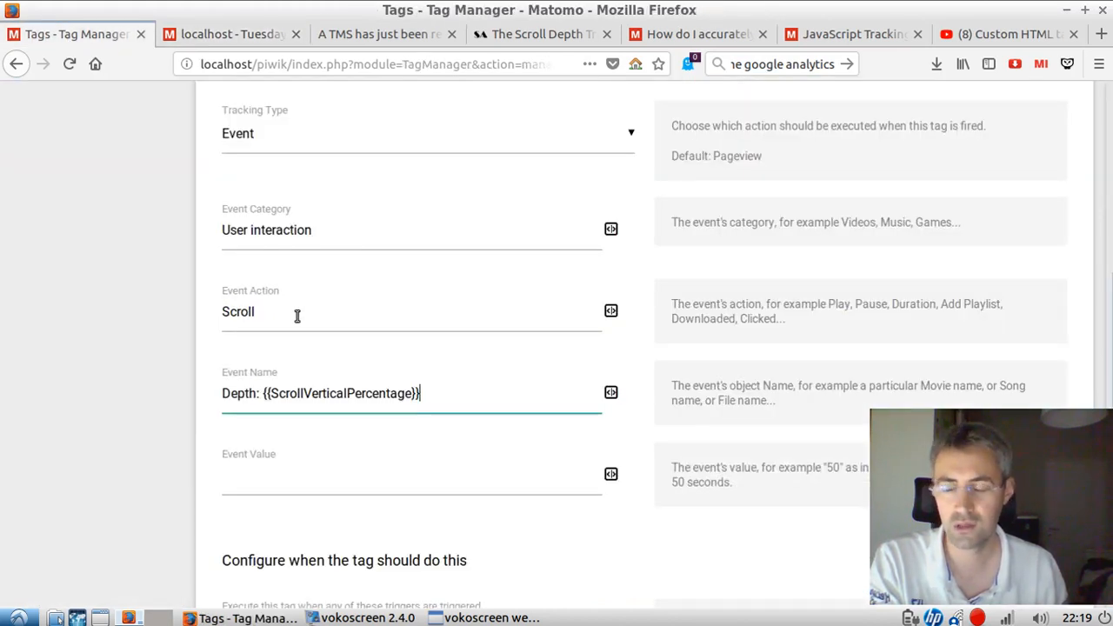
# Start a new trigger of type Scroll Reach for executing the tag.
pyautogui.scroll(-5, 486, 369)
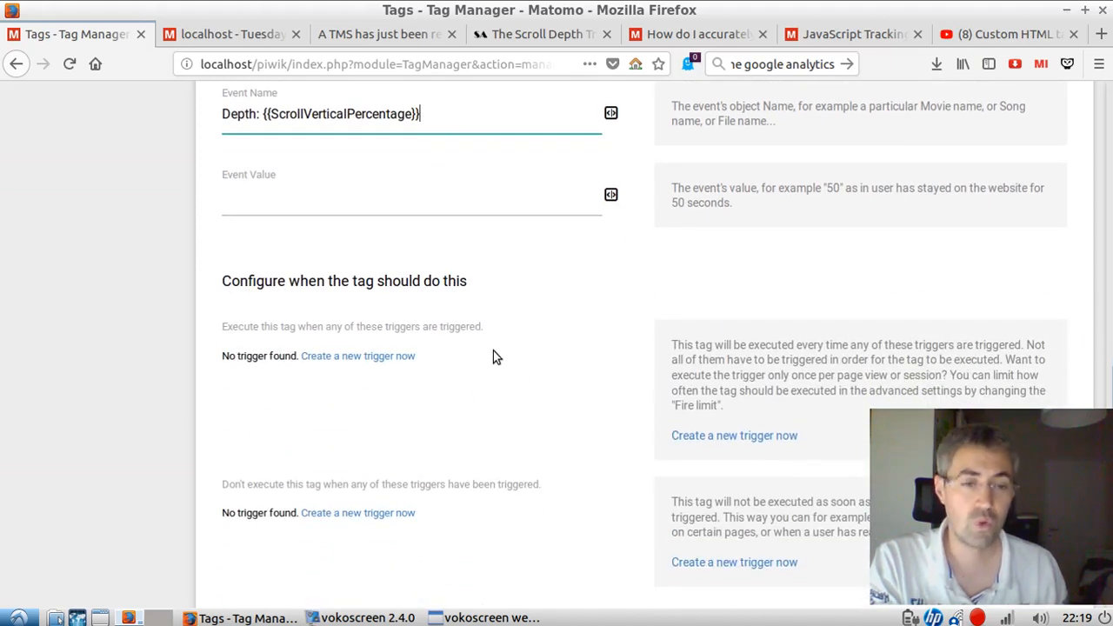
pyautogui.scroll(3, 377, 269)
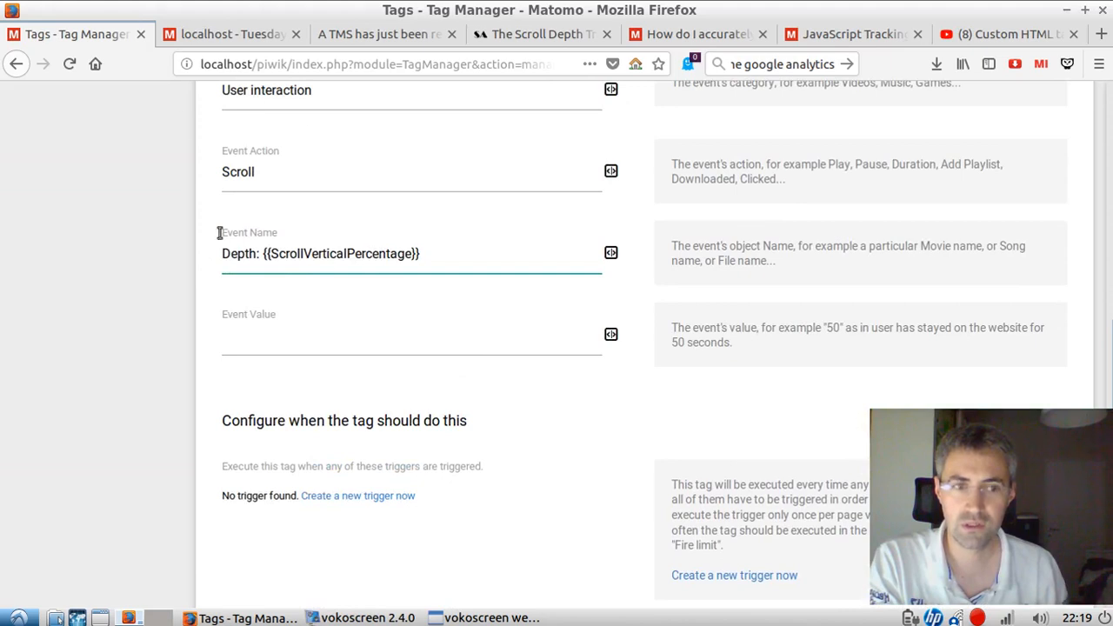
pyautogui.scroll(-2, 476, 331)
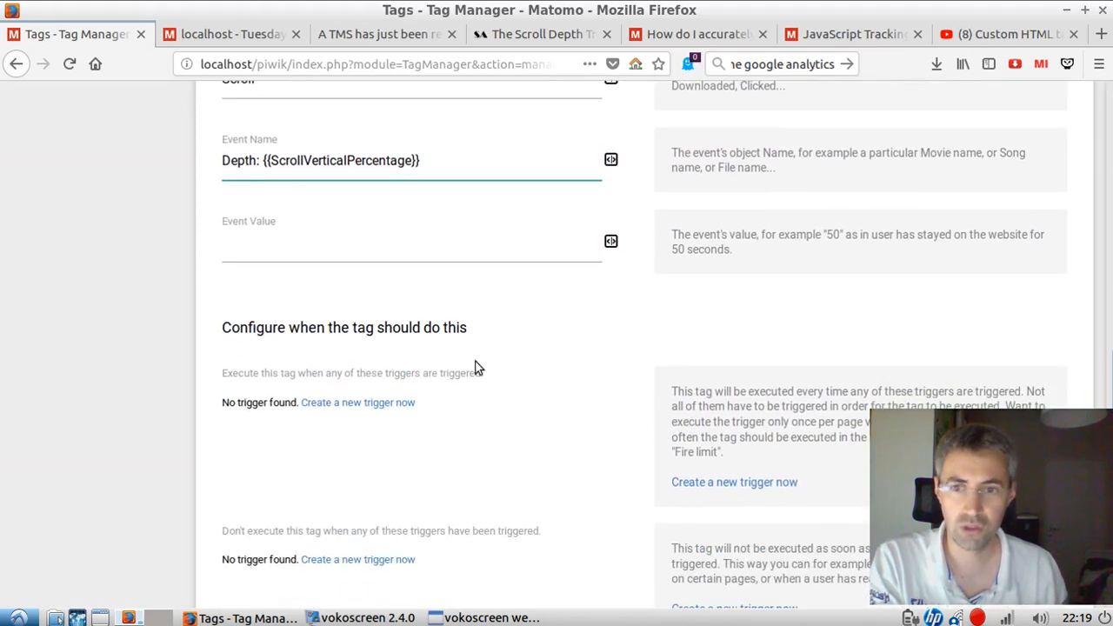
pyautogui.click(389, 403)
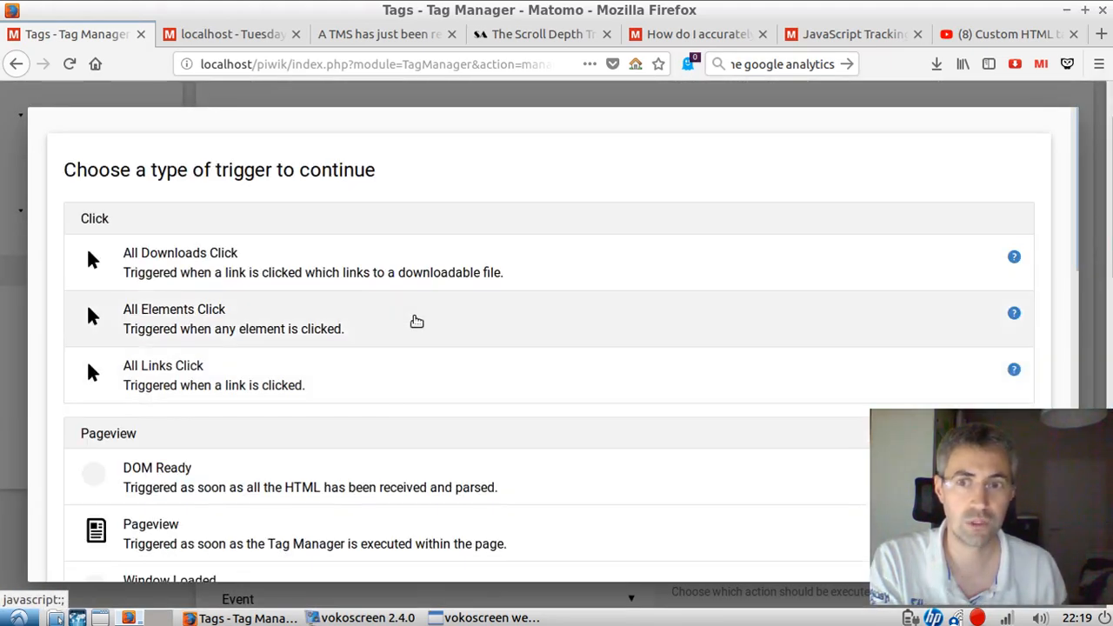
pyautogui.scroll(-5, 502, 351)
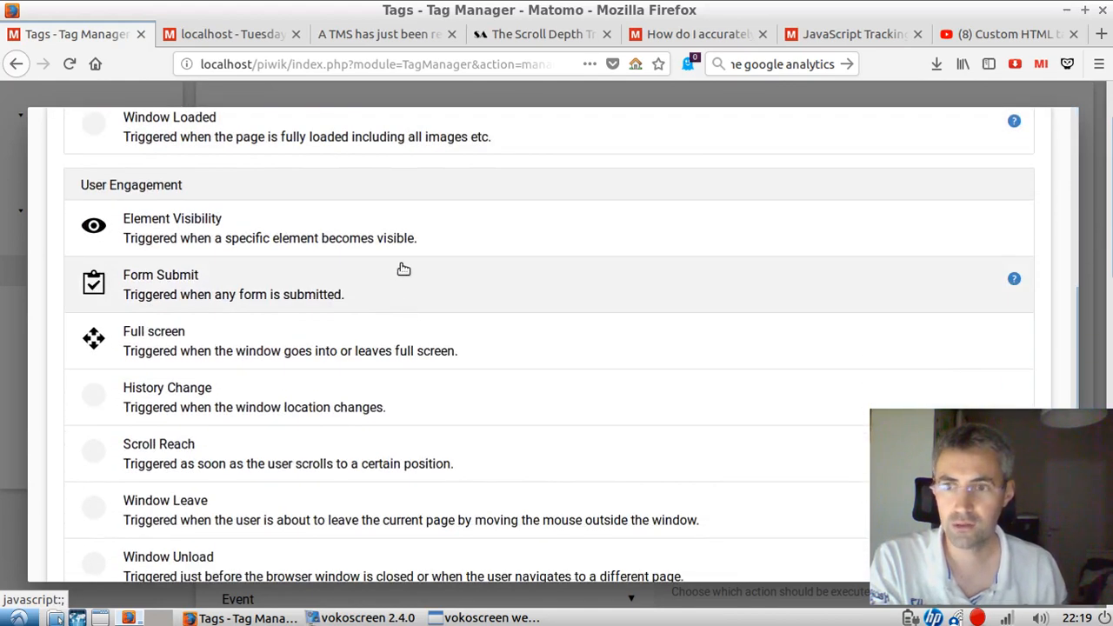
pyautogui.scroll(-2, 446, 310)
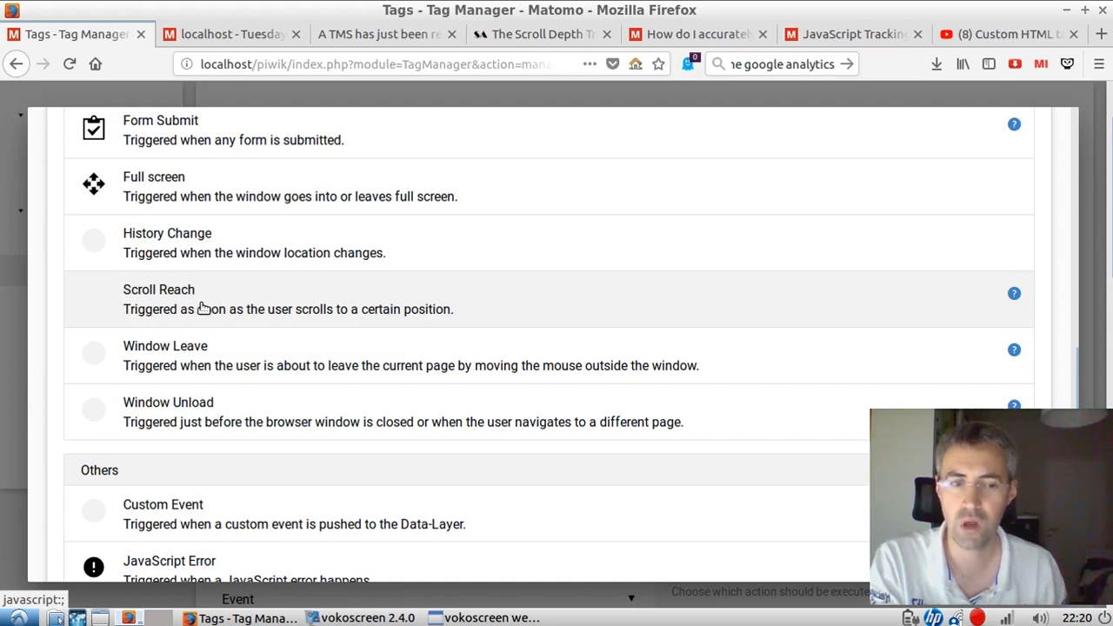
pyautogui.click(217, 308)
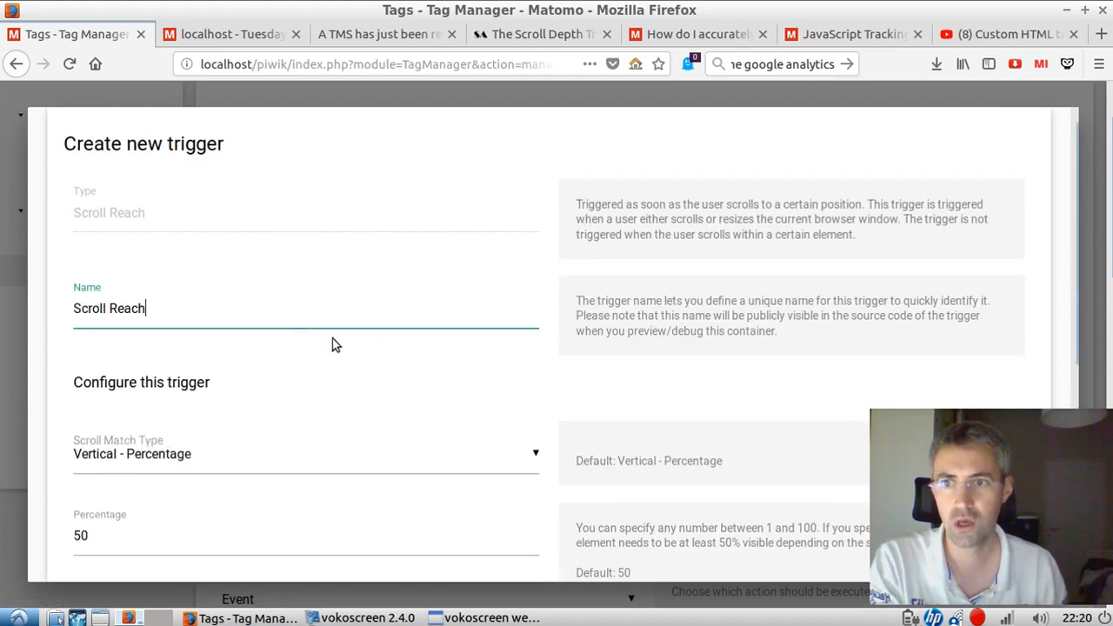
# Keep Vertical - Percentage as the trigger's scroll match type and set its percentage to 60.
pyautogui.scroll(-3, 590, 392)
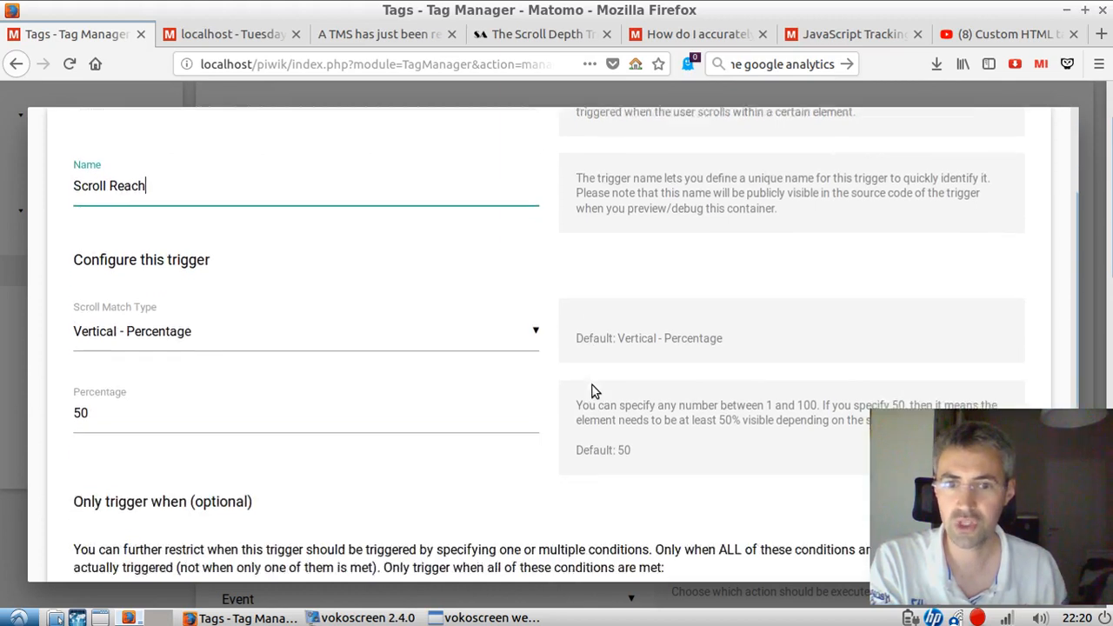
pyautogui.click(447, 313)
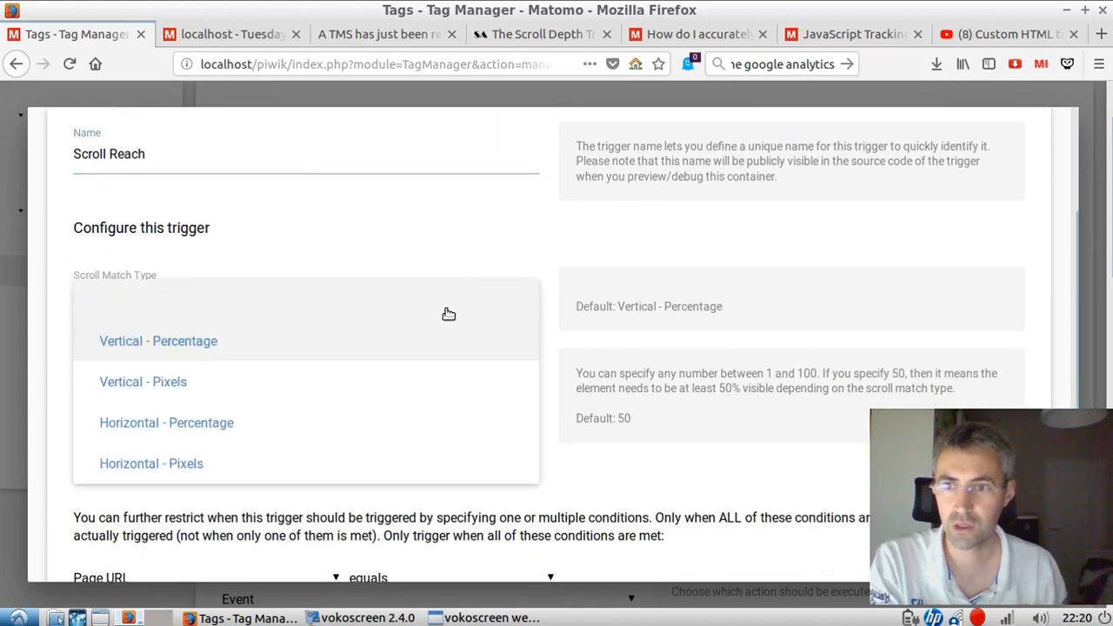
pyautogui.click(495, 251)
pyautogui.scroll(-3, 352, 390)
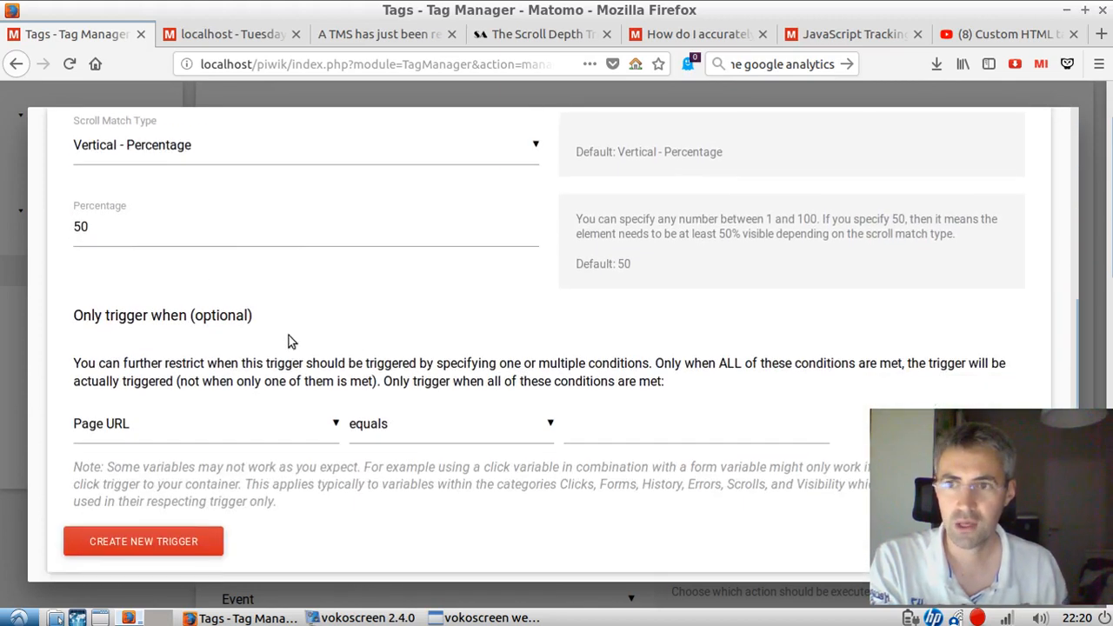
pyautogui.click(311, 232)
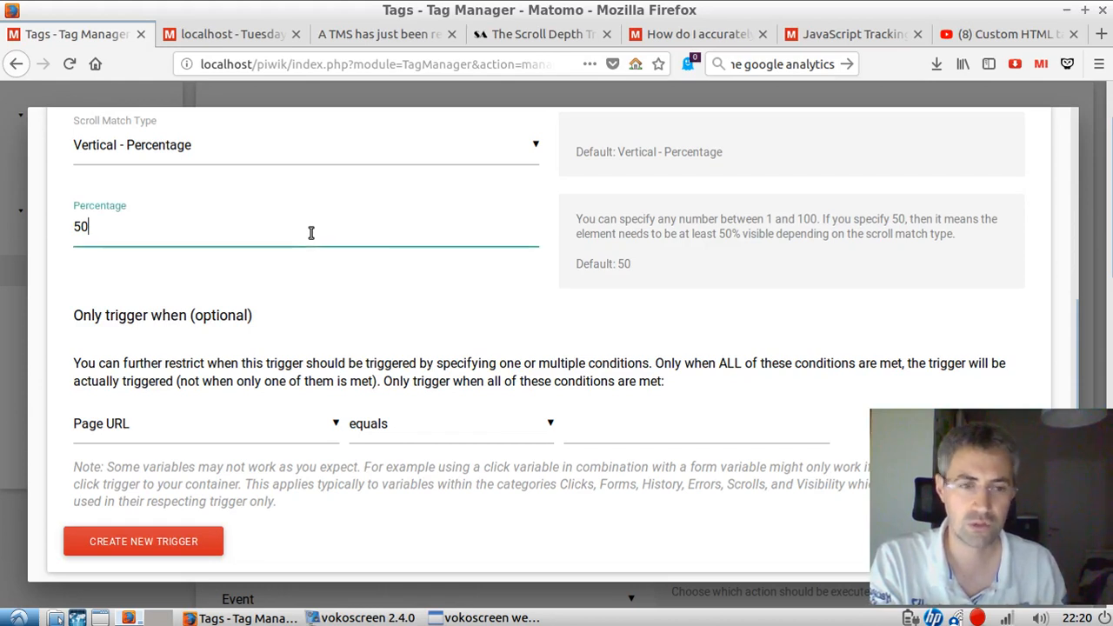
pyautogui.press('BackSpace')
pyautogui.press('BackSpace')
pyautogui.write('60')
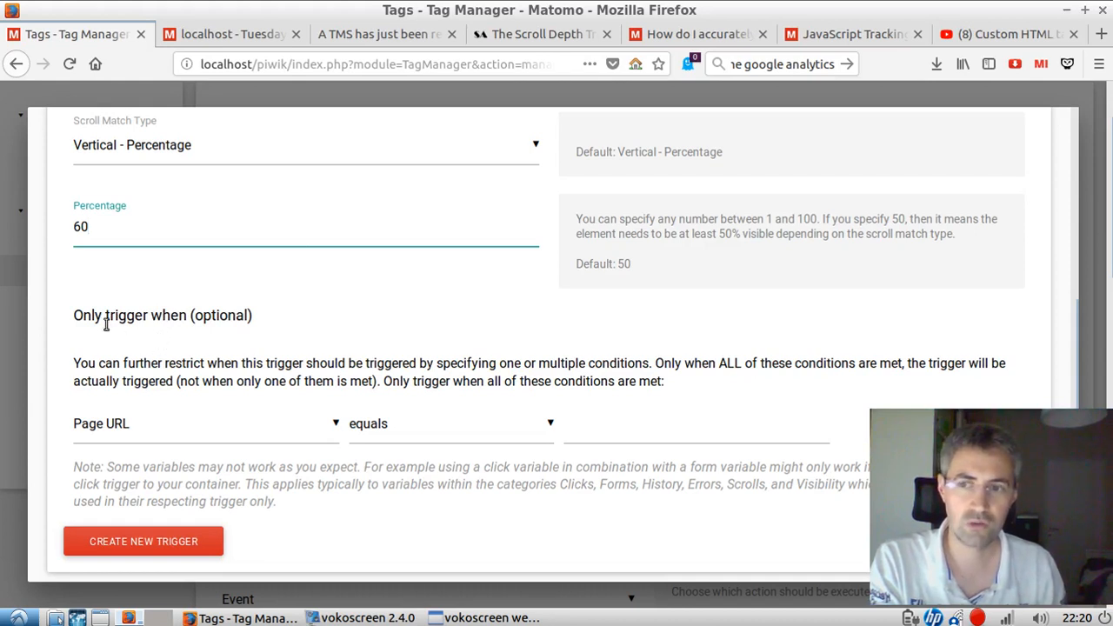
# Create the Scroll Reach trigger without any optional restricting conditions.
pyautogui.moveTo(76, 316); pyautogui.dragTo(172, 323)
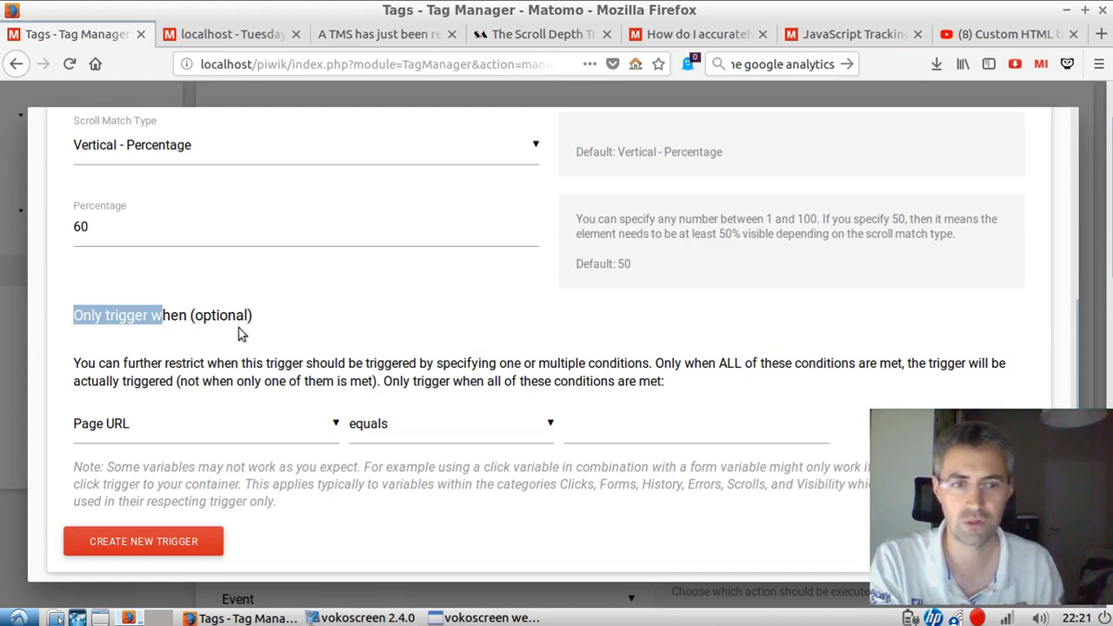
pyautogui.scroll(-2, 370, 365)
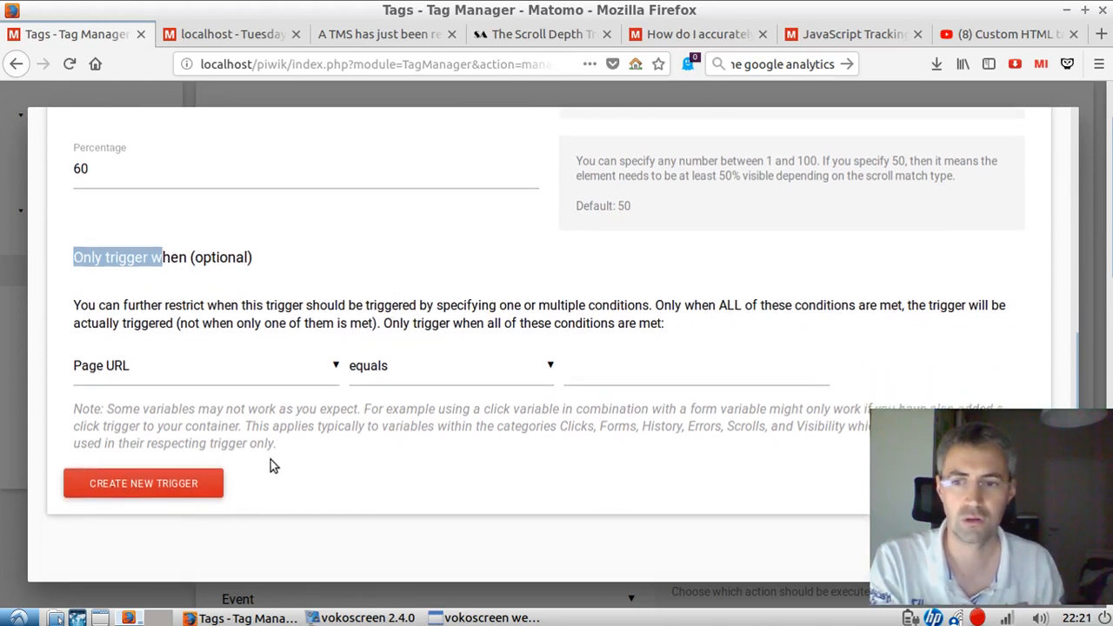
pyautogui.click(185, 478)
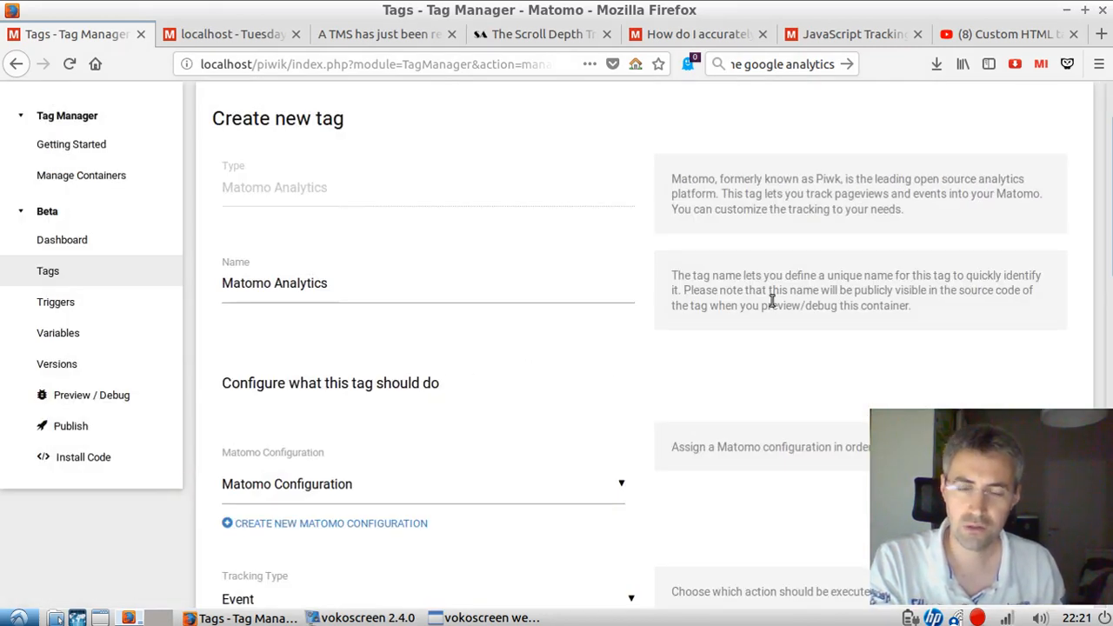
# Create the Matomo Analytics tag with Scroll Reach as its executing trigger.
pyautogui.scroll(-5, 764, 305)
pyautogui.scroll(-7, 756, 317)
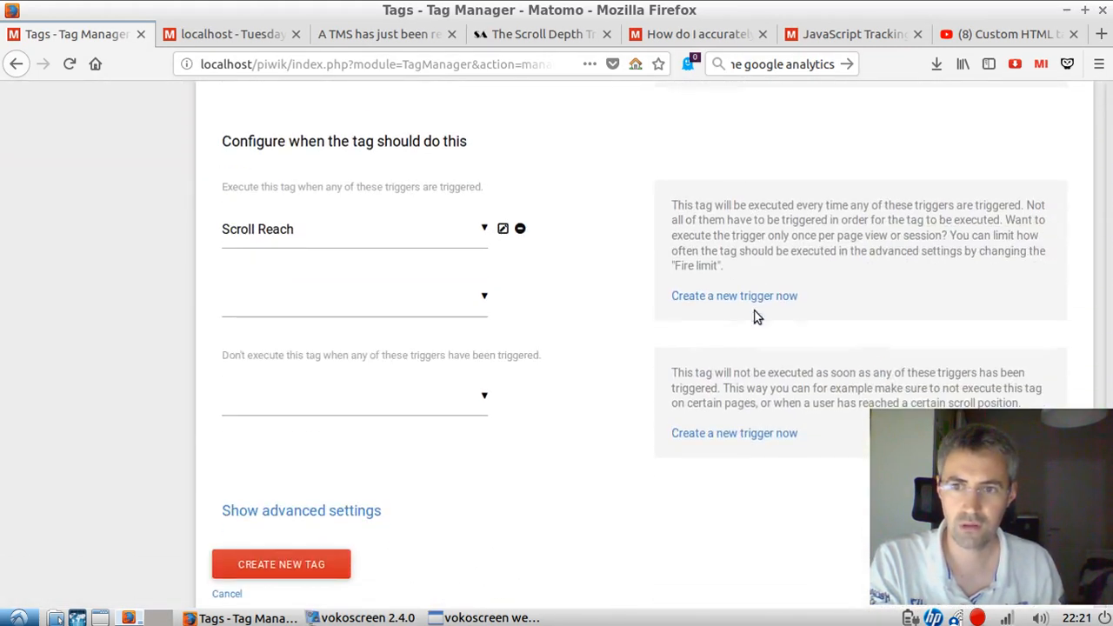
pyautogui.click(294, 453)
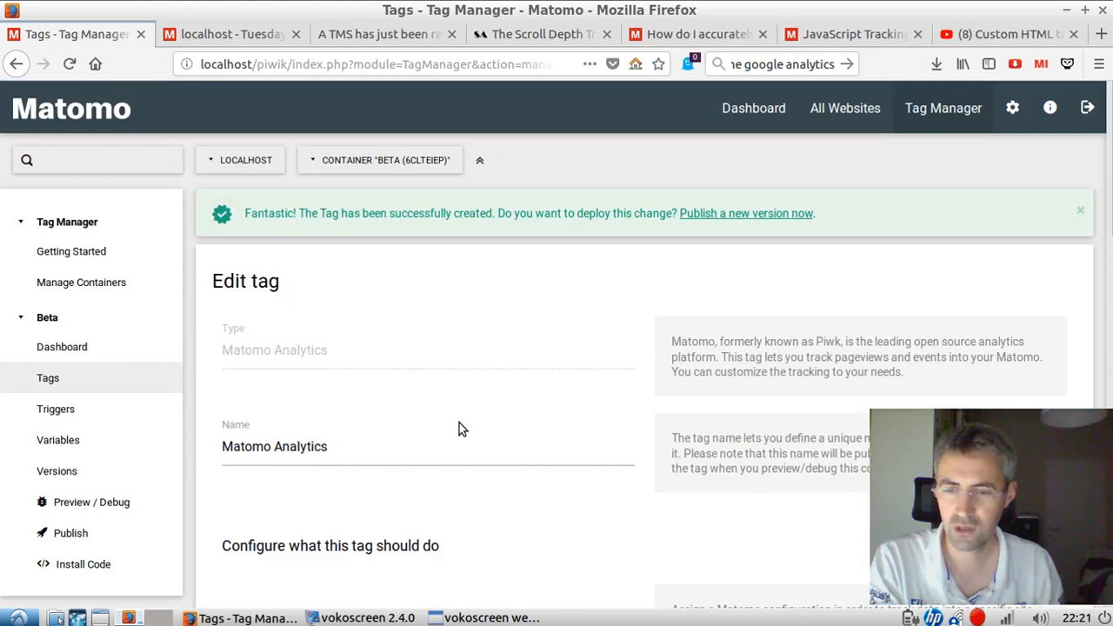
# Rename the tag to "Matomo Scroll Event" and save the update.
pyautogui.click(274, 447)
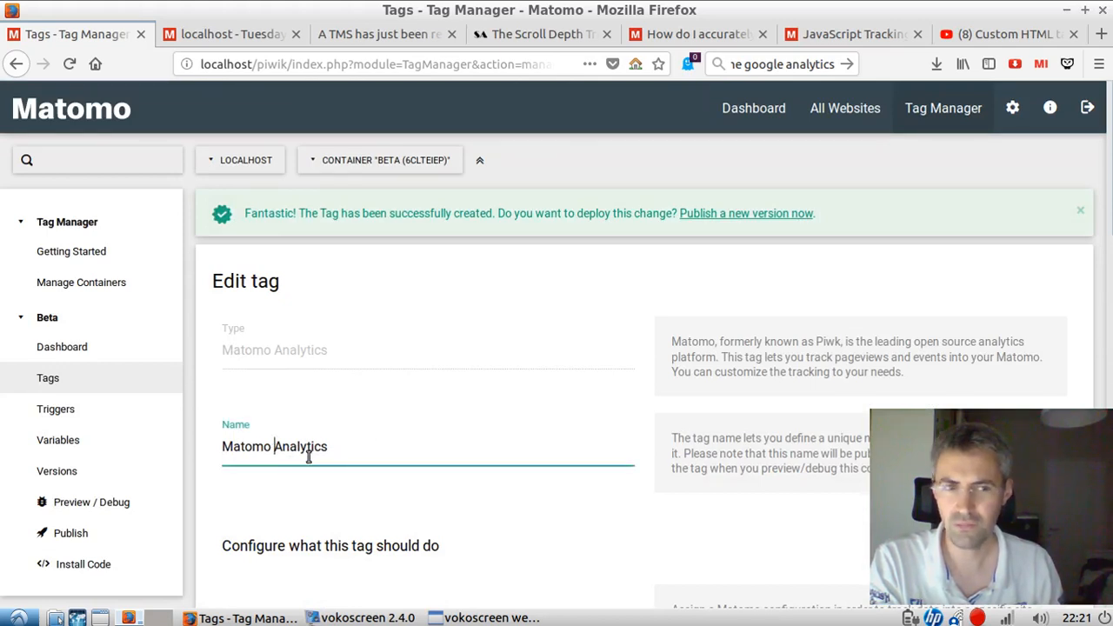
pyautogui.write('Scroll Event')
pyautogui.hotkey('shift', 'End')
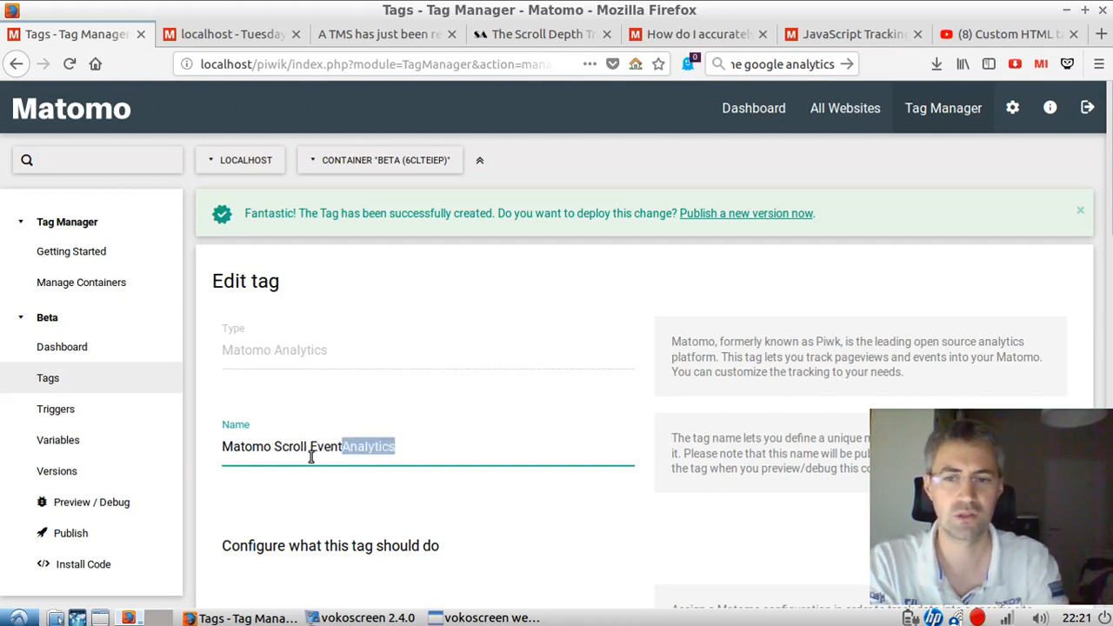
pyautogui.press('BackSpace')
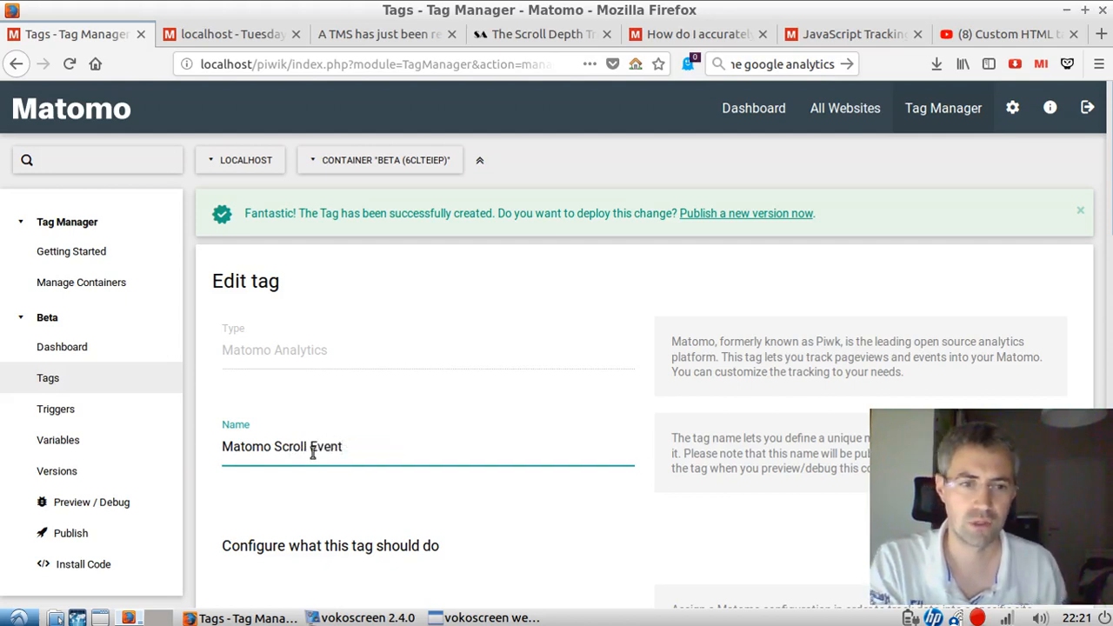
pyautogui.scroll(-5, 341, 436)
pyautogui.scroll(-10, 342, 437)
pyautogui.click(286, 454)
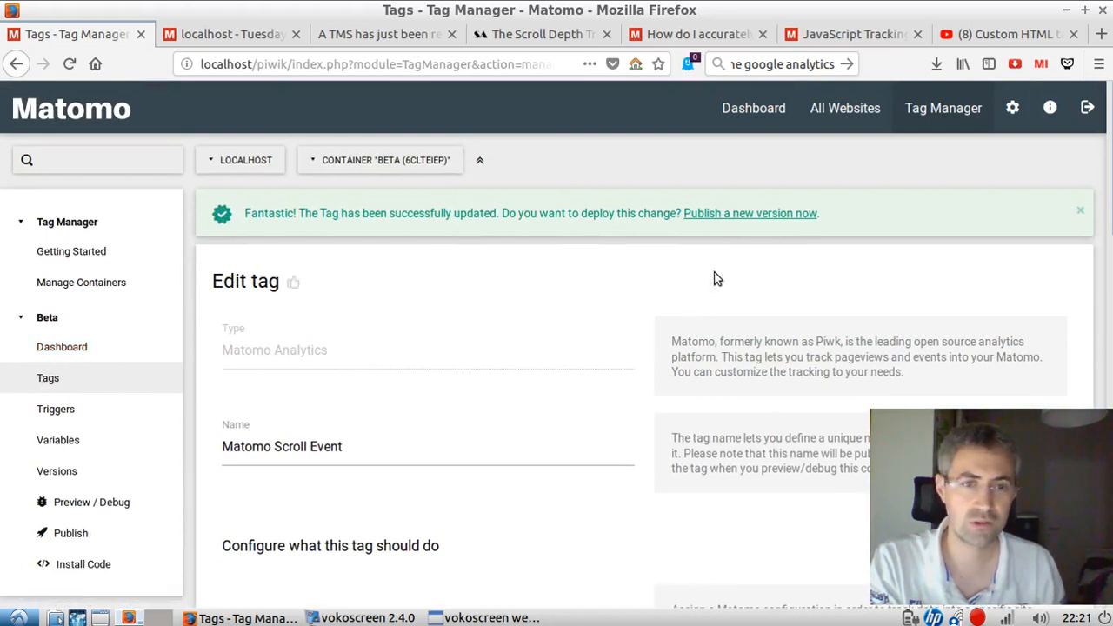
# Create a new container version named "Scroll demo" and publish it to the Live environment.
pyautogui.click(714, 215)
pyautogui.click(322, 223)
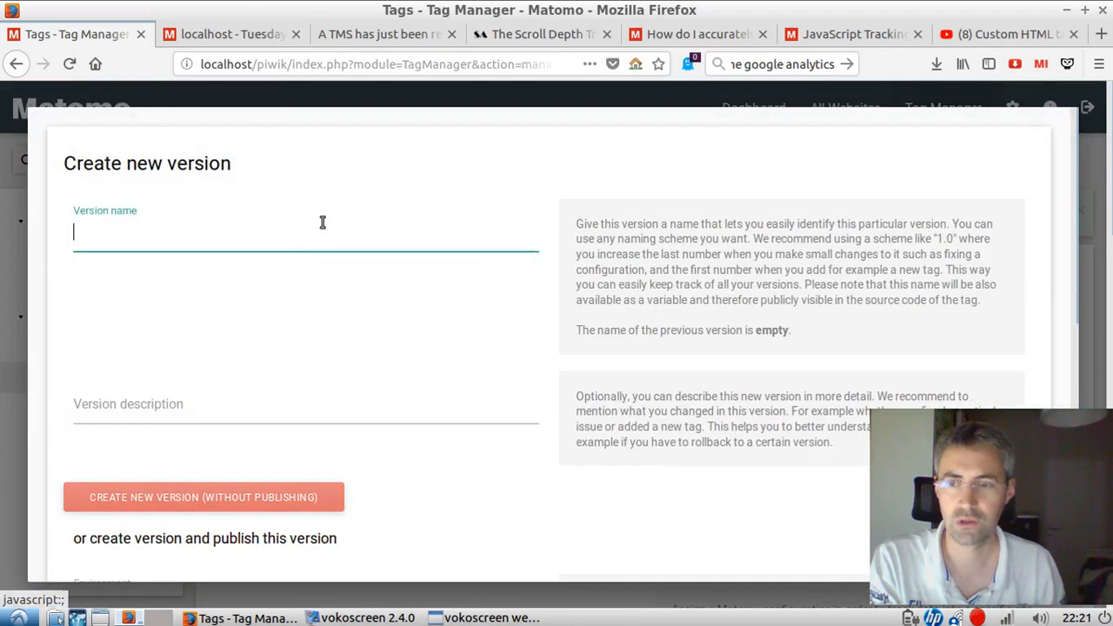
pyautogui.write('Scroll demo')
pyautogui.scroll(-5, 322, 318)
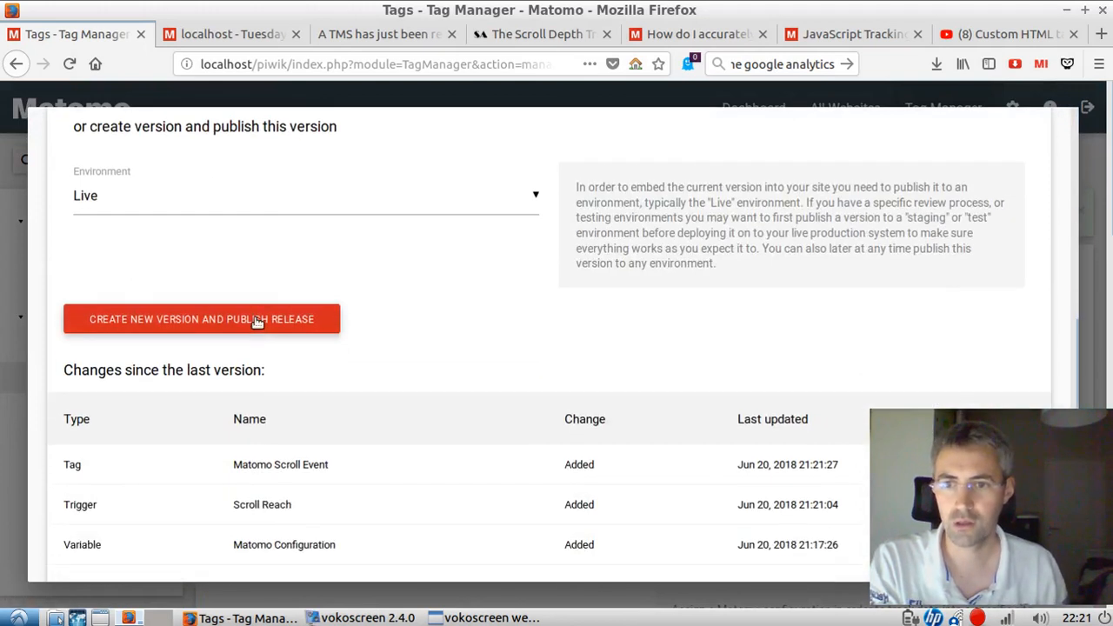
pyautogui.click(254, 327)
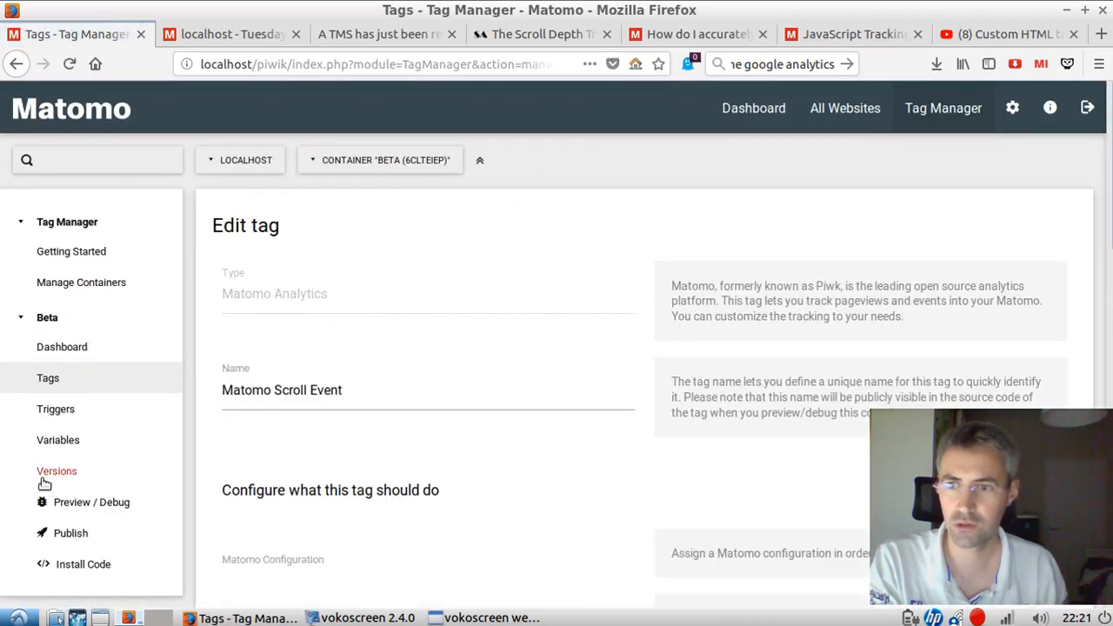
# Enable the container's preview mode and load the "A TMS has just been released" post with ?mtmPreviewMode=6ClTeiEp appended to its URL.
pyautogui.click(98, 504)
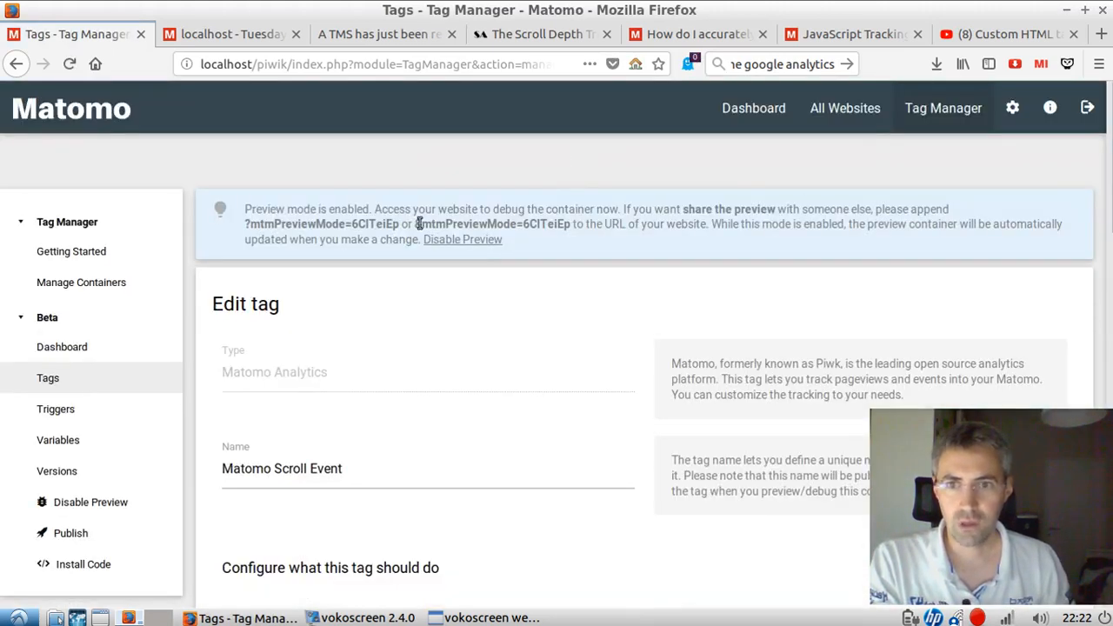
pyautogui.moveTo(294, 224); pyautogui.dragTo(240, 231)
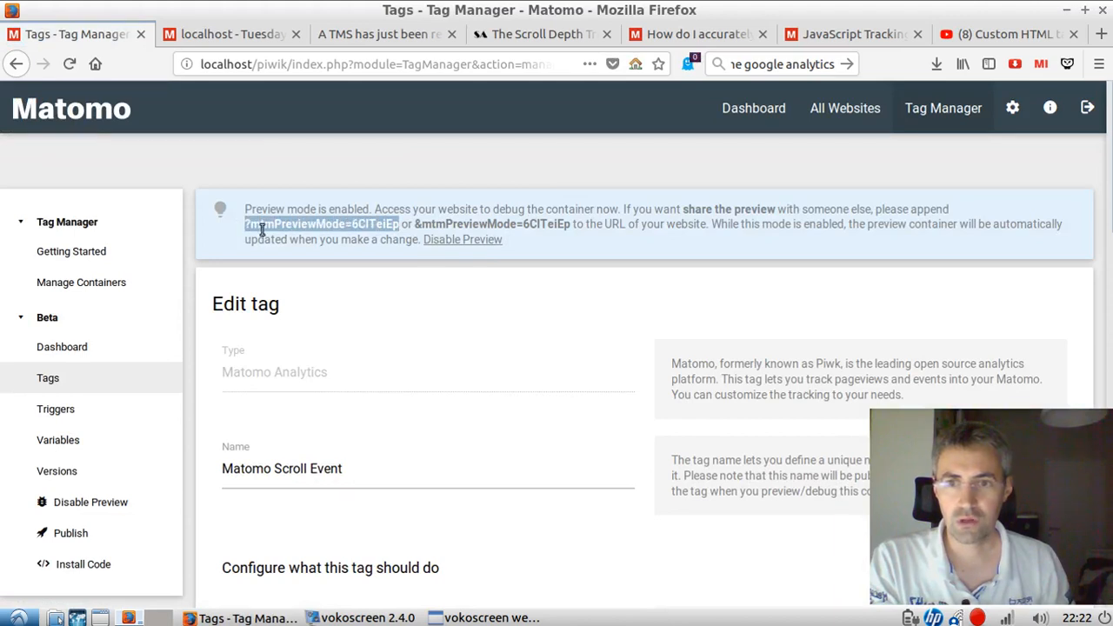
pyautogui.click(235, 35)
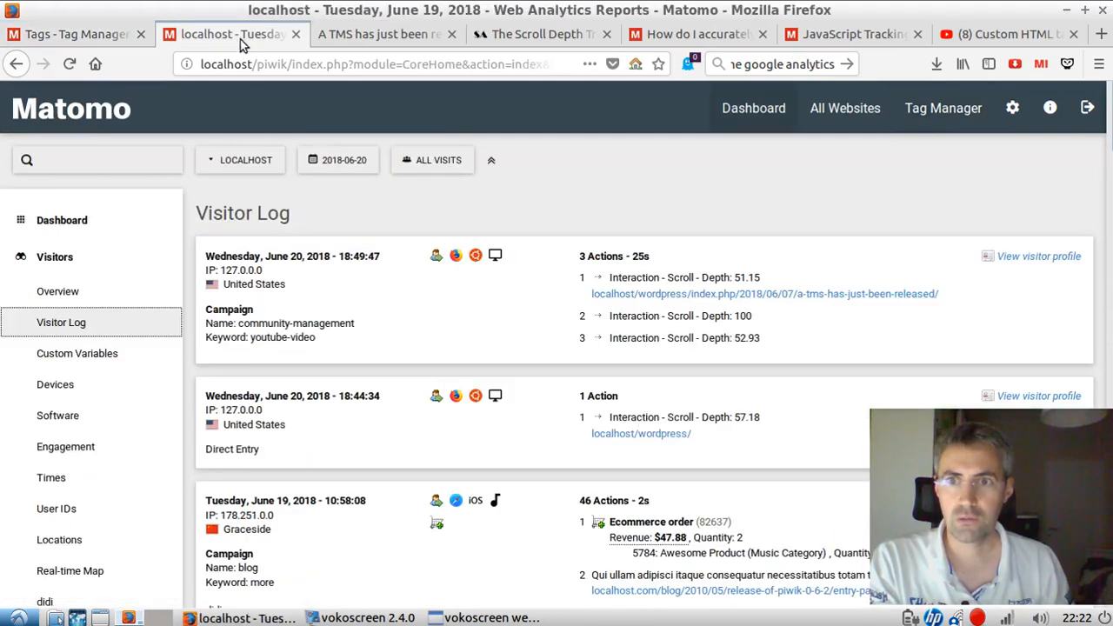
pyautogui.click(70, 66)
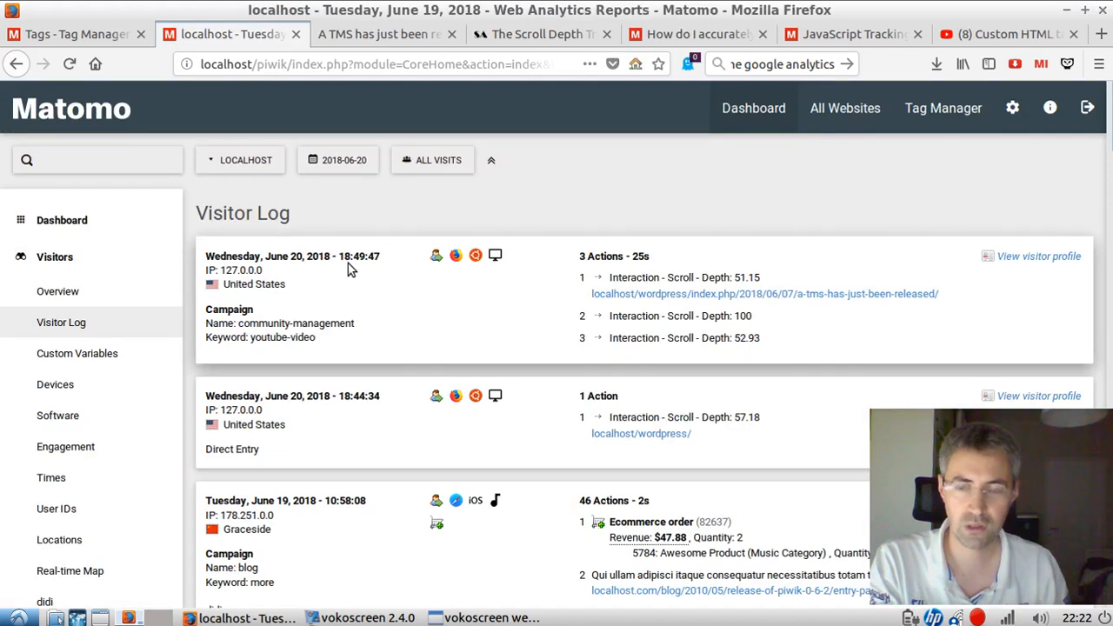
pyautogui.click(387, 37)
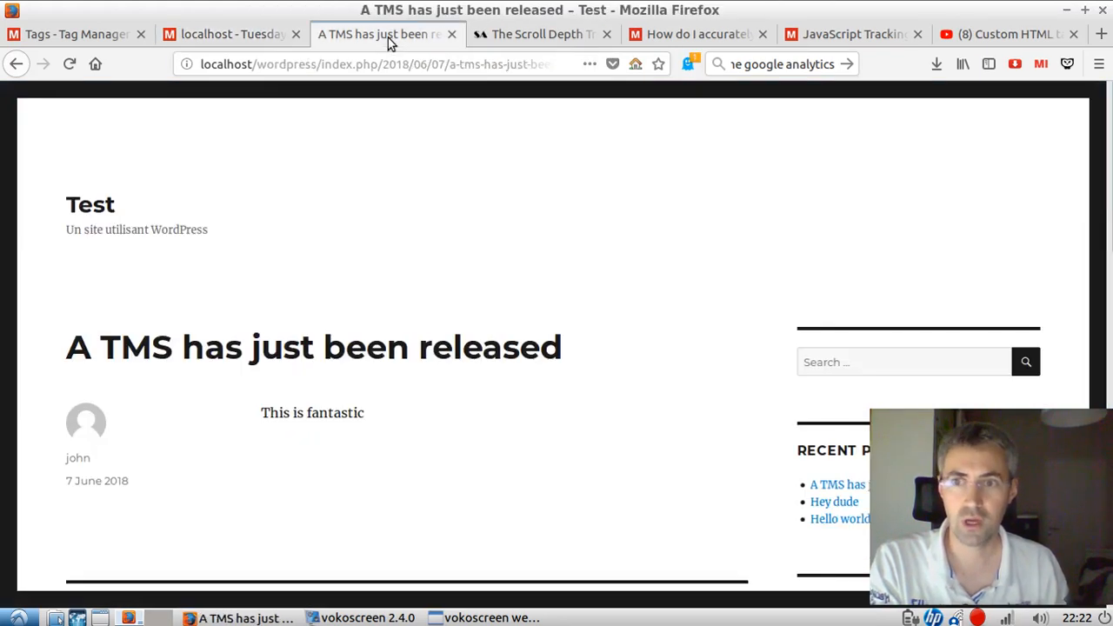
pyautogui.click(492, 66)
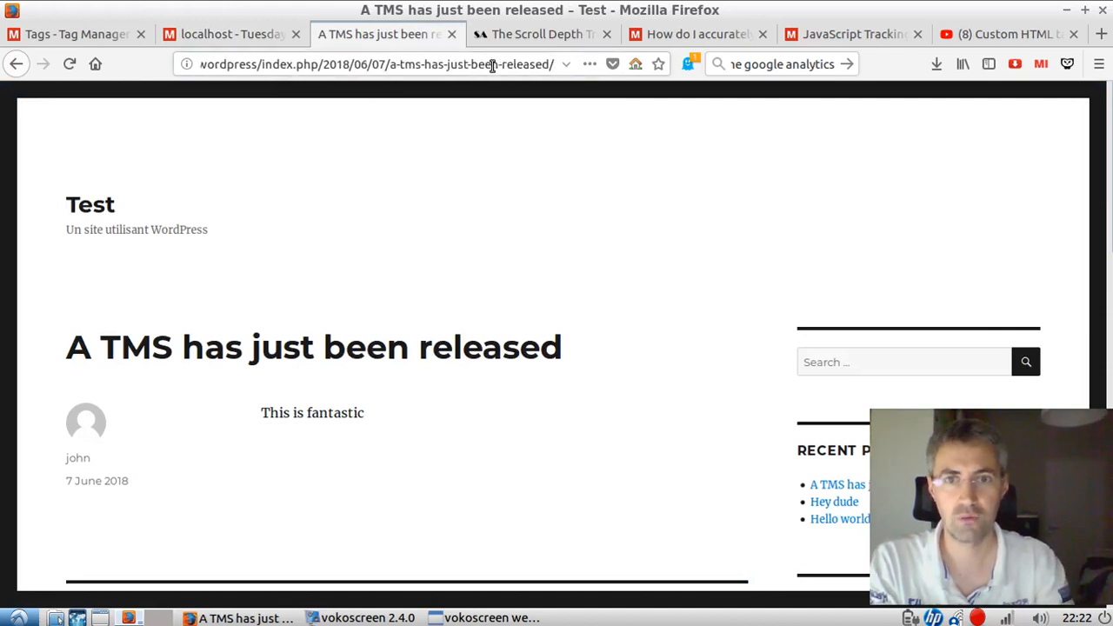
pyautogui.write('?mtmPreviewMode=6ClTeiEp')
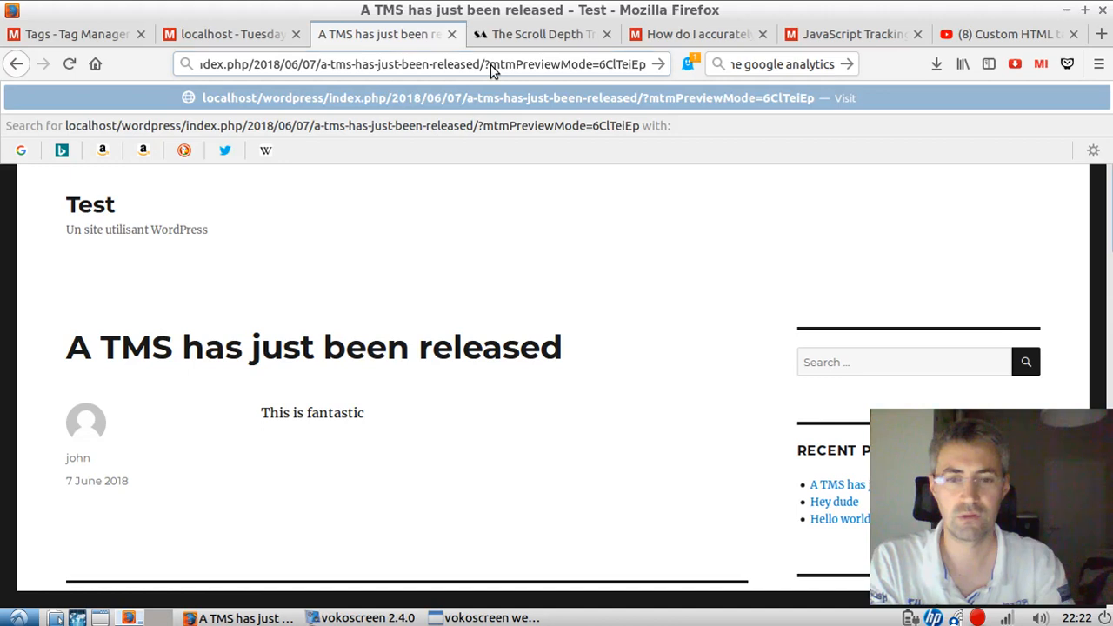
pyautogui.press('Return')
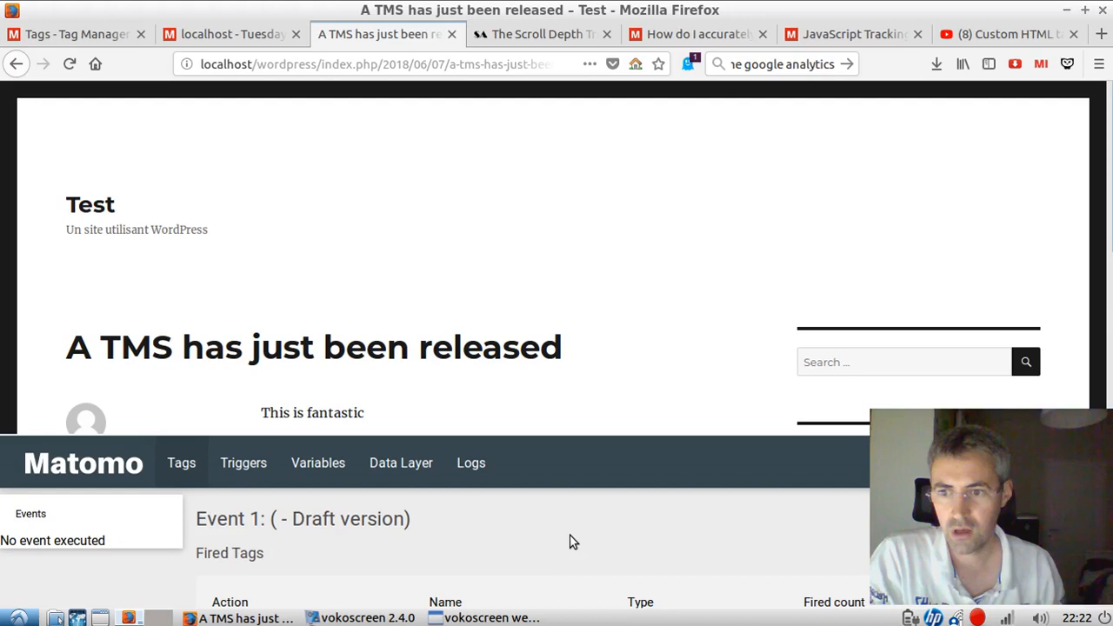
# Examine the Fired Tags and Not Yet Fired Tags lists in the post's Matomo debug console.
pyautogui.scroll(-4, 572, 541)
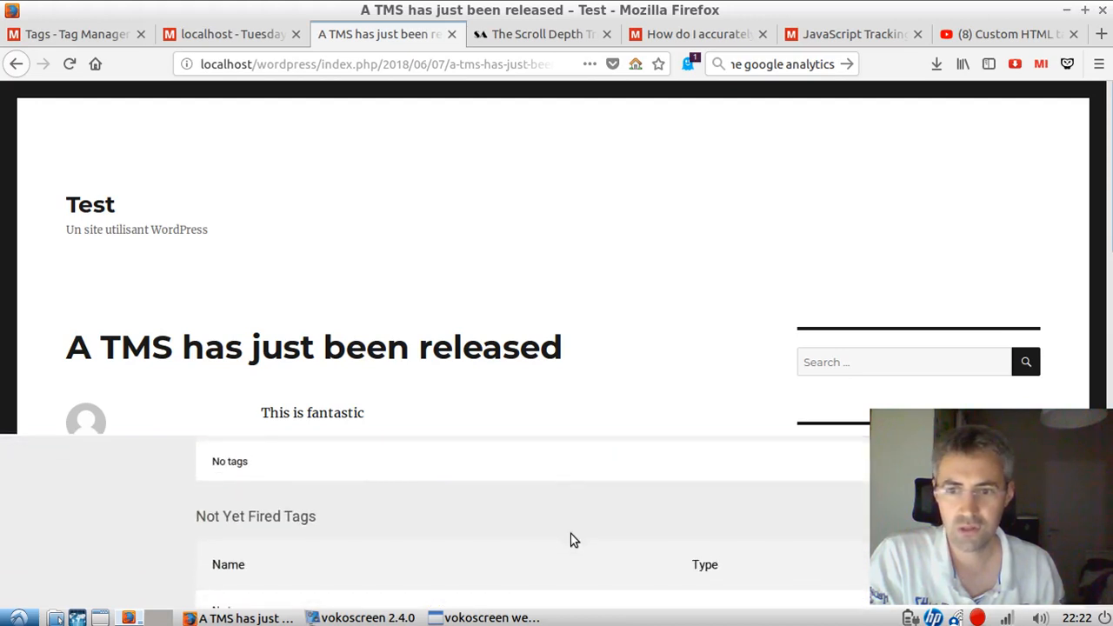
pyautogui.scroll(-2, 571, 541)
pyautogui.scroll(2, 457, 565)
pyautogui.scroll(4, 457, 566)
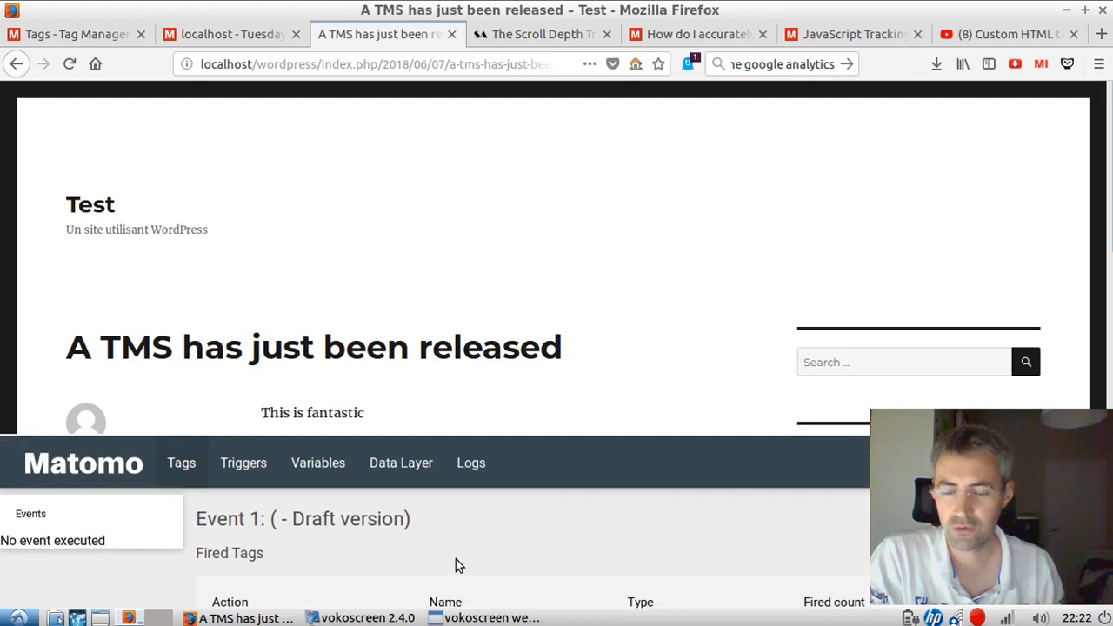
pyautogui.scroll(-5, 456, 558)
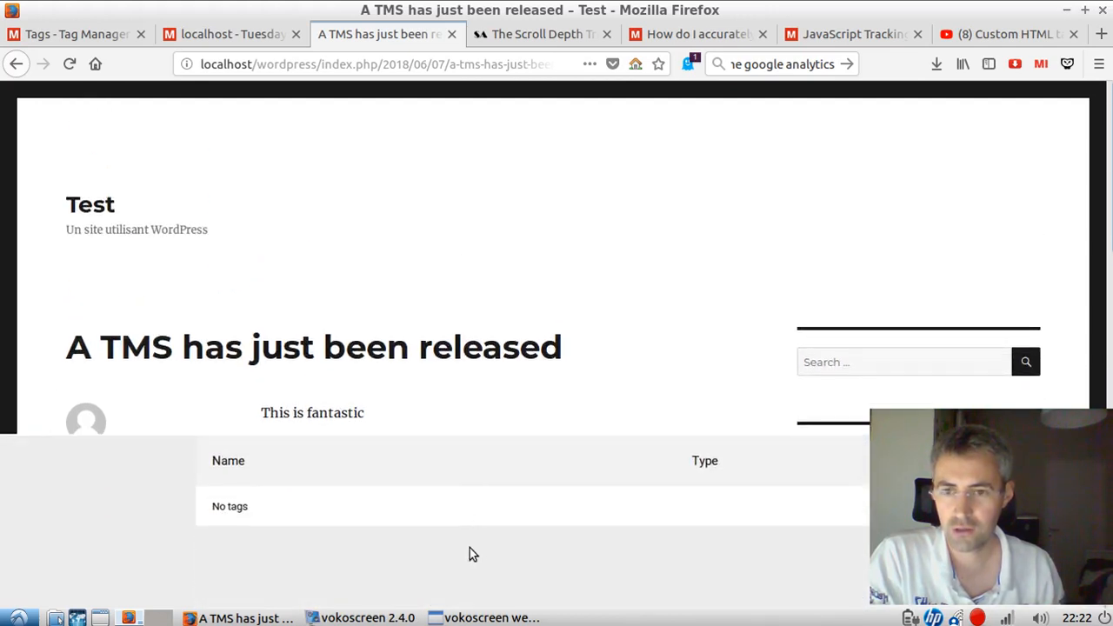
pyautogui.scroll(5, 469, 548)
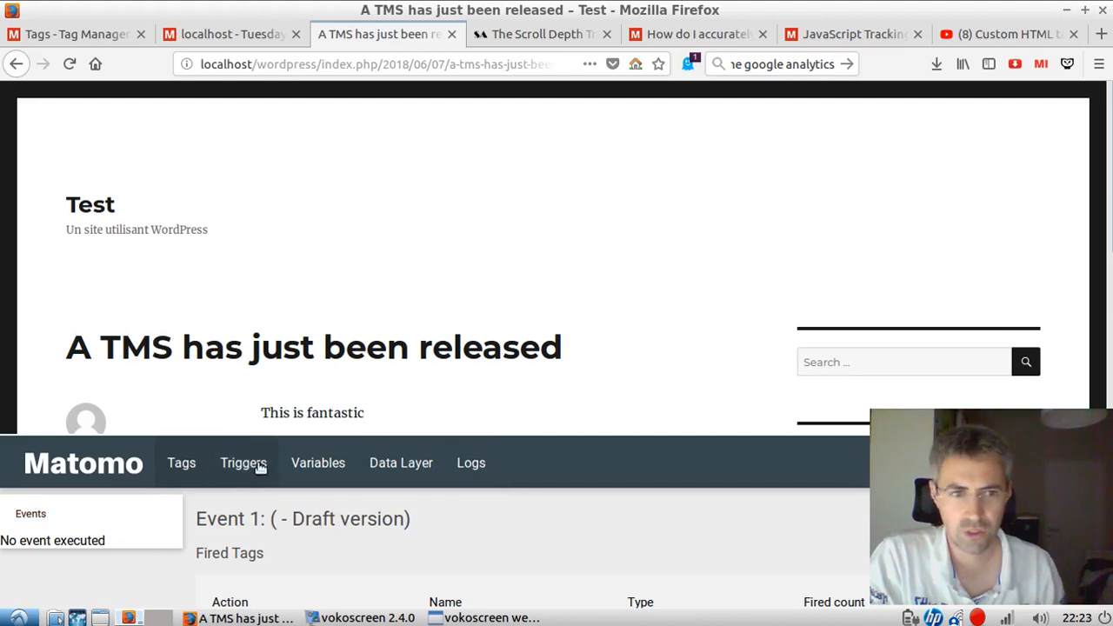
pyautogui.scroll(-3, 461, 516)
pyautogui.scroll(1, 481, 511)
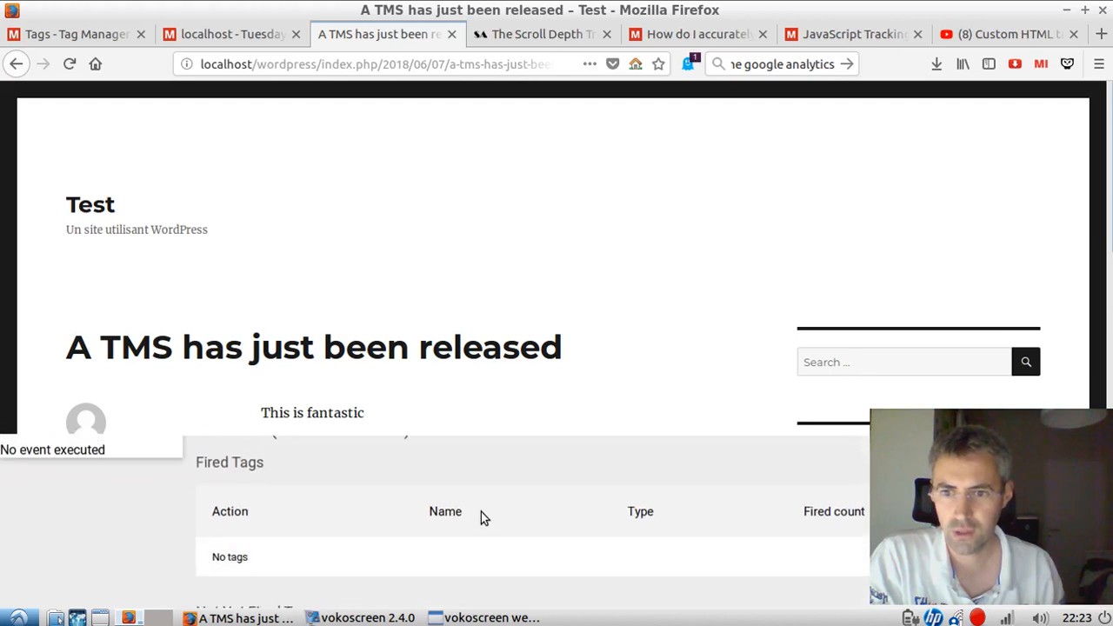
pyautogui.scroll(-2, 482, 513)
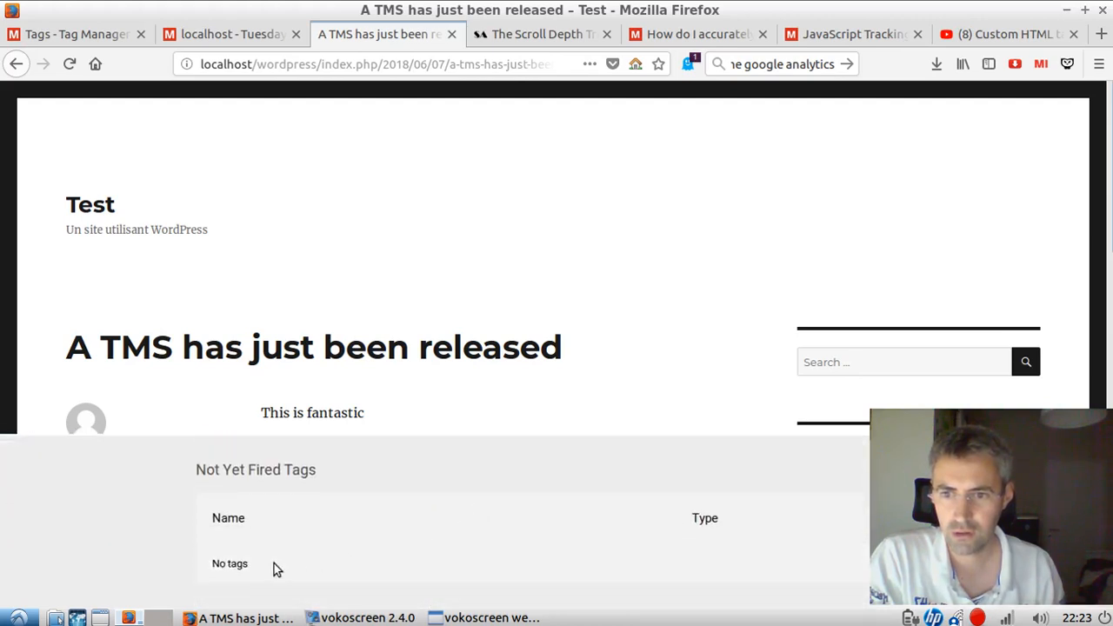
pyautogui.scroll(4, 297, 564)
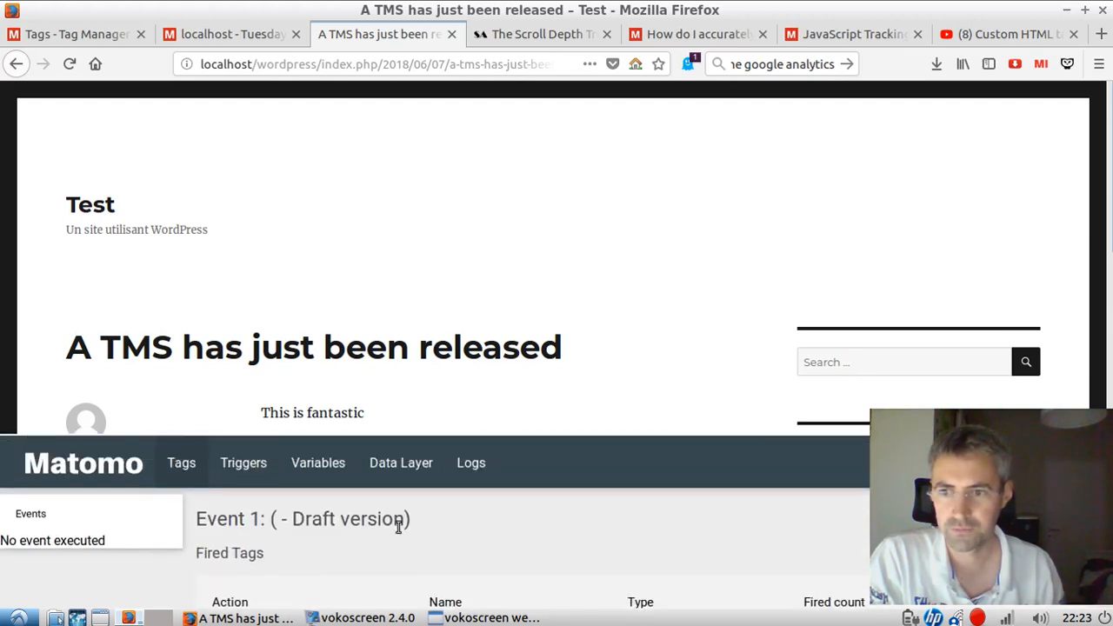
# Return to the Matomo Scroll Event tag in Tag Manager to check the container's setup.
pyautogui.click(243, 35)
pyautogui.click(121, 35)
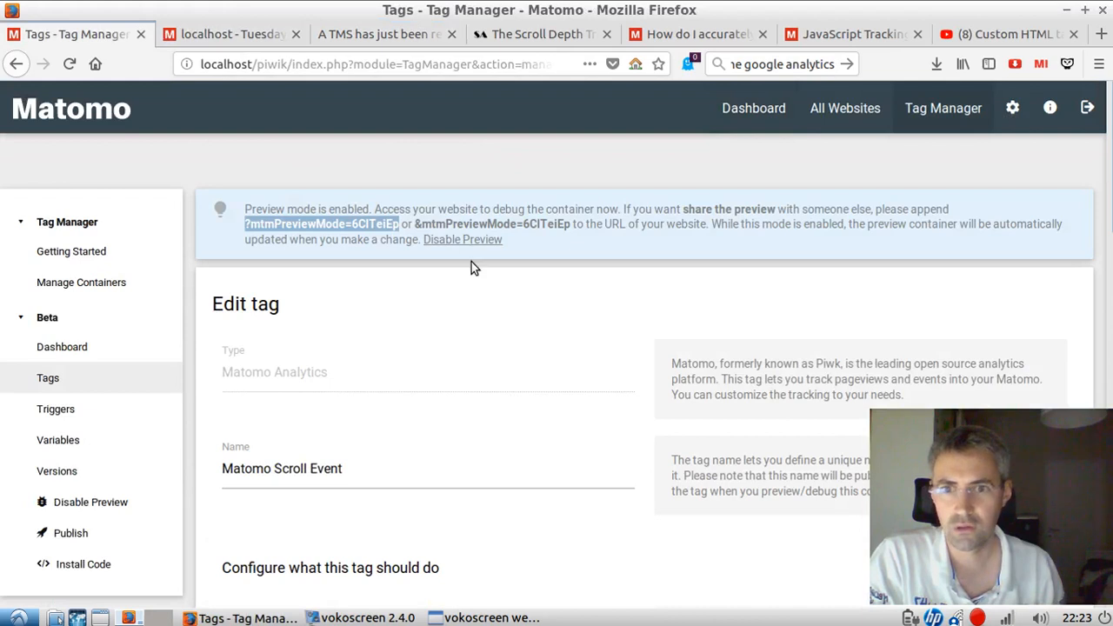
pyautogui.scroll(-1, 346, 420)
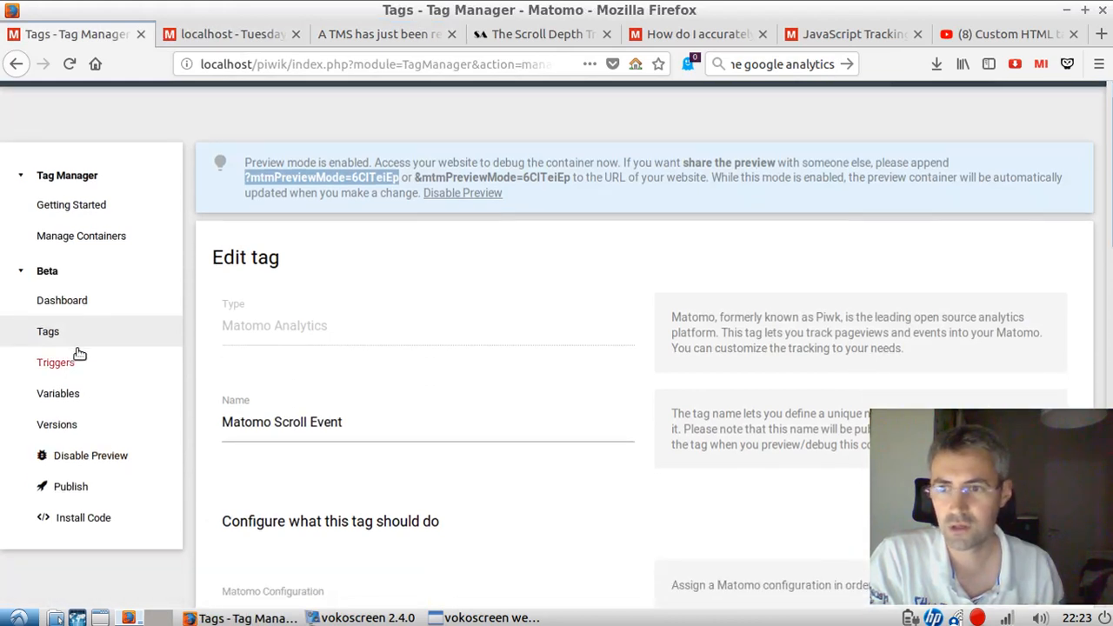
pyautogui.click(73, 487)
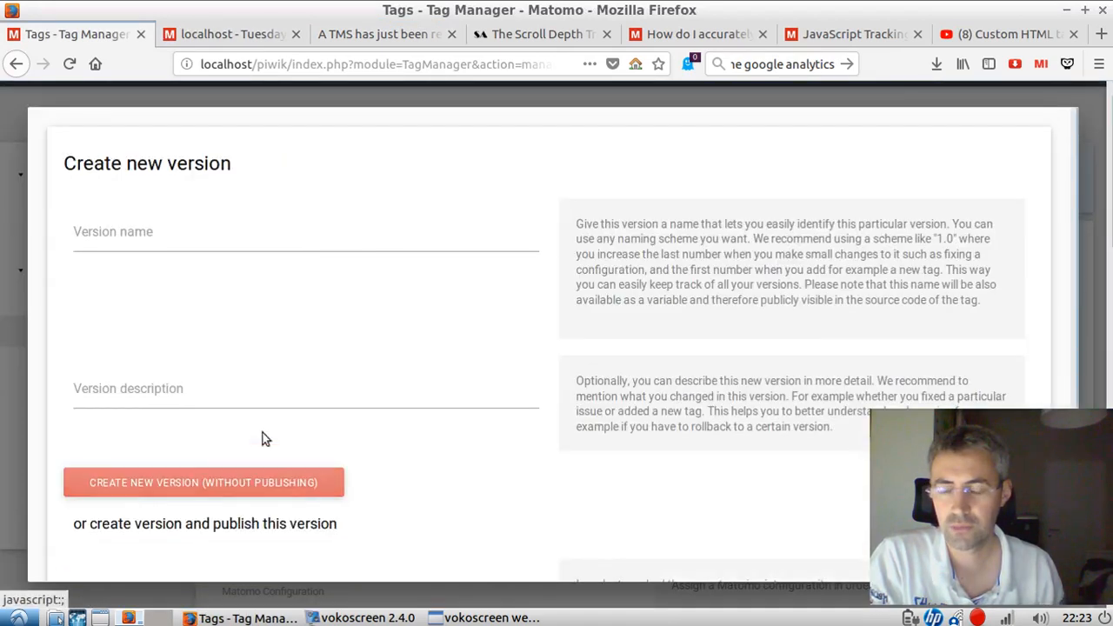
pyautogui.scroll(-2, 454, 349)
pyautogui.scroll(2, 486, 251)
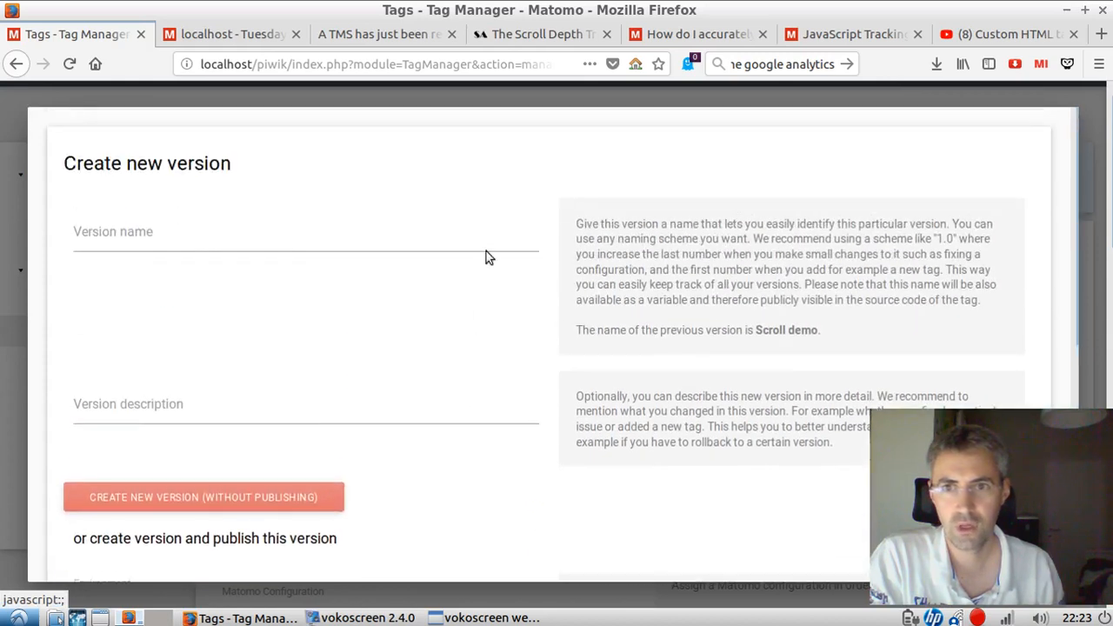
pyautogui.click(363, 105)
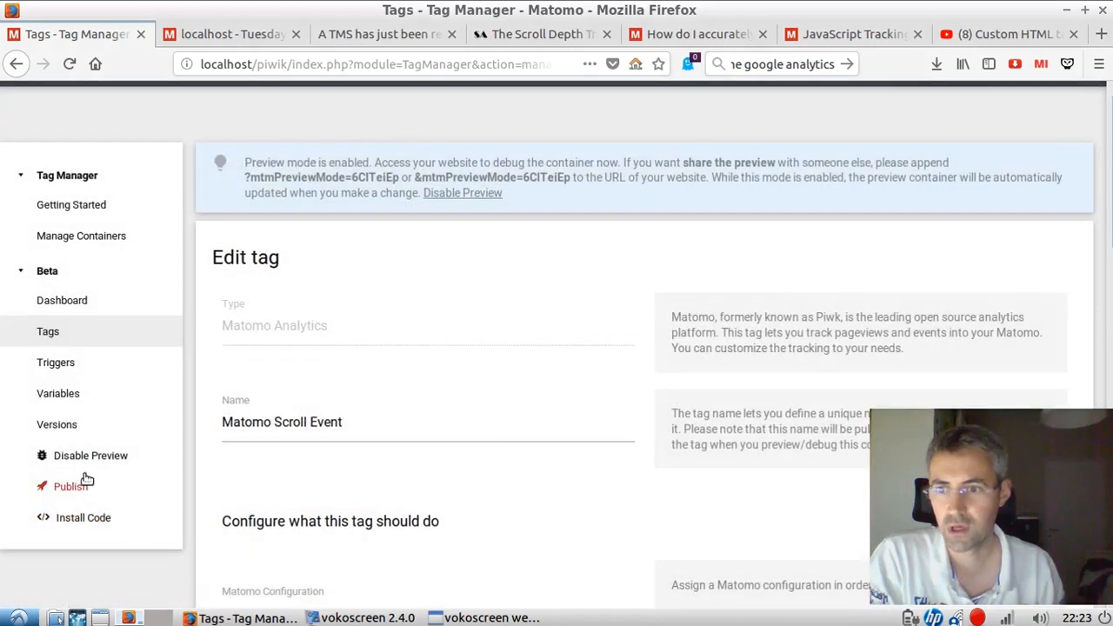
# Review the Beta container's saved versions and the environments they are published to.
pyautogui.click(88, 422)
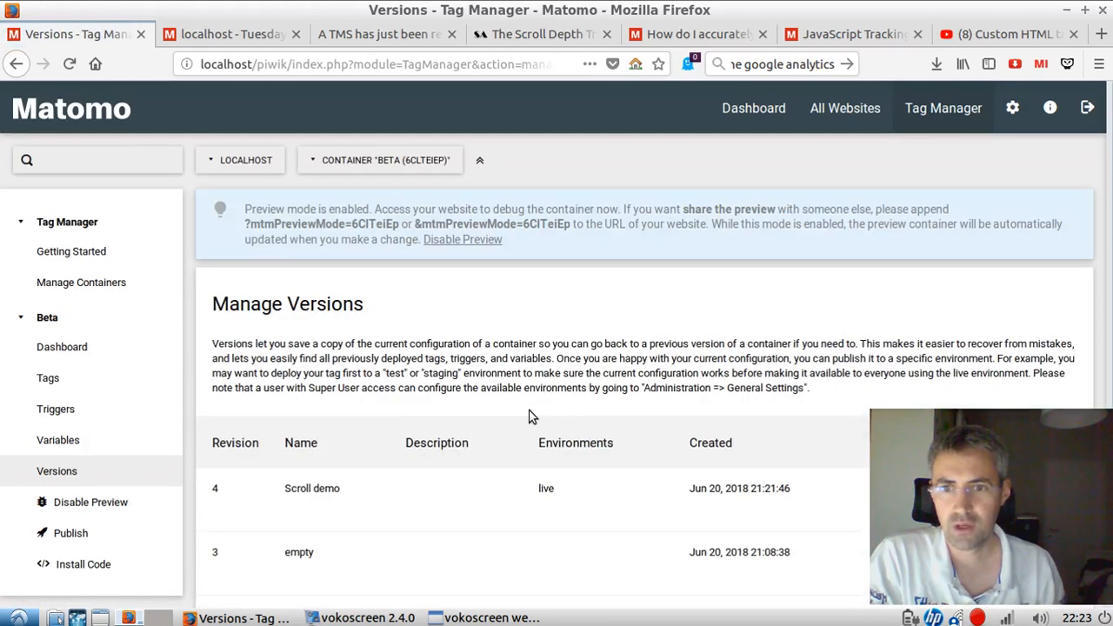
pyautogui.scroll(-3, 574, 401)
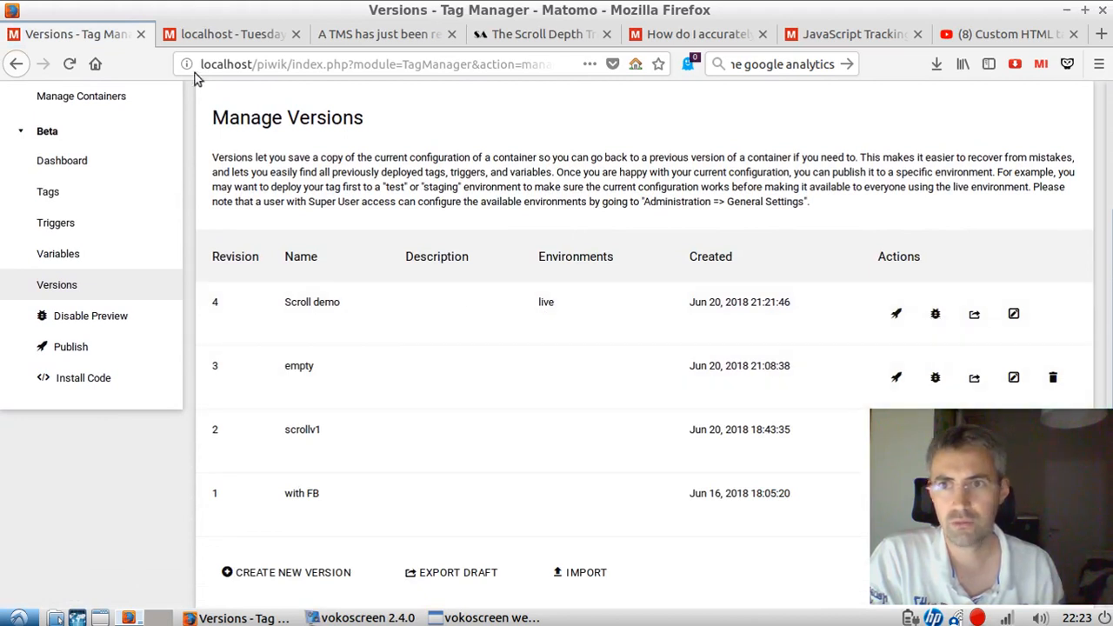
# Scroll down the "A TMS has just been released" post to fire the scroll trigger and open the mtm.ScrollReach event in the debug console.
pyautogui.click(378, 34)
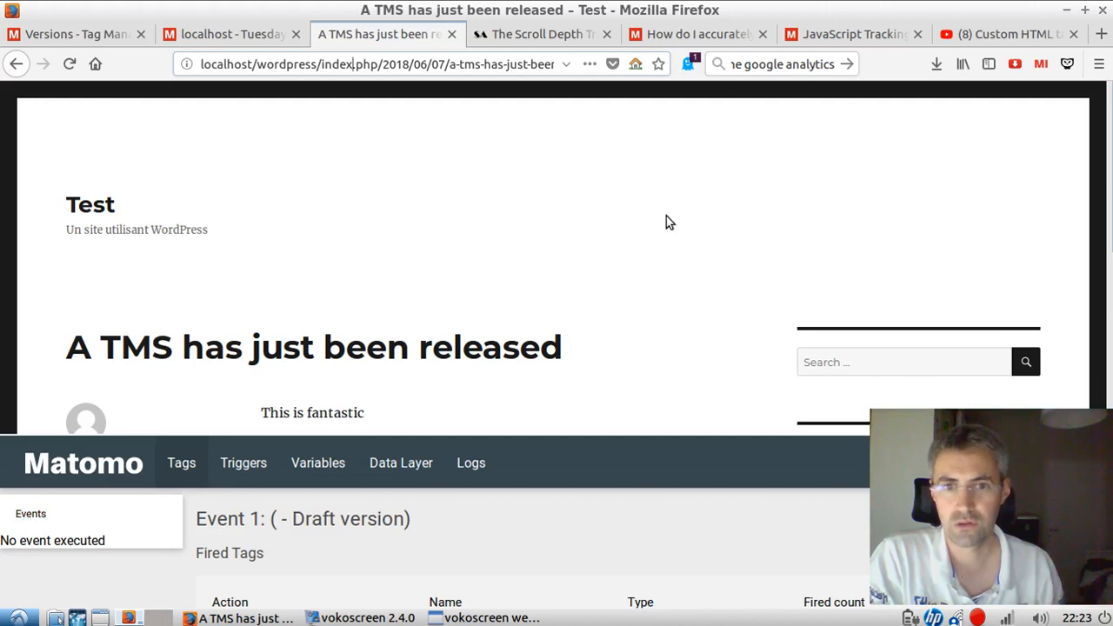
pyautogui.scroll(-2, 666, 215)
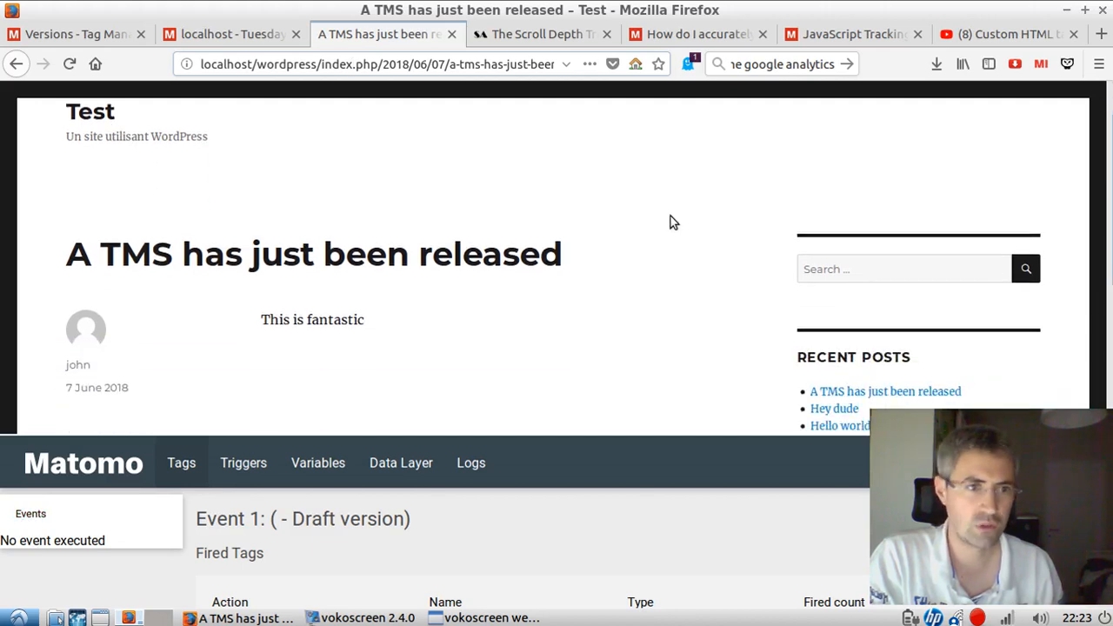
pyautogui.doubleClick(973, 457)
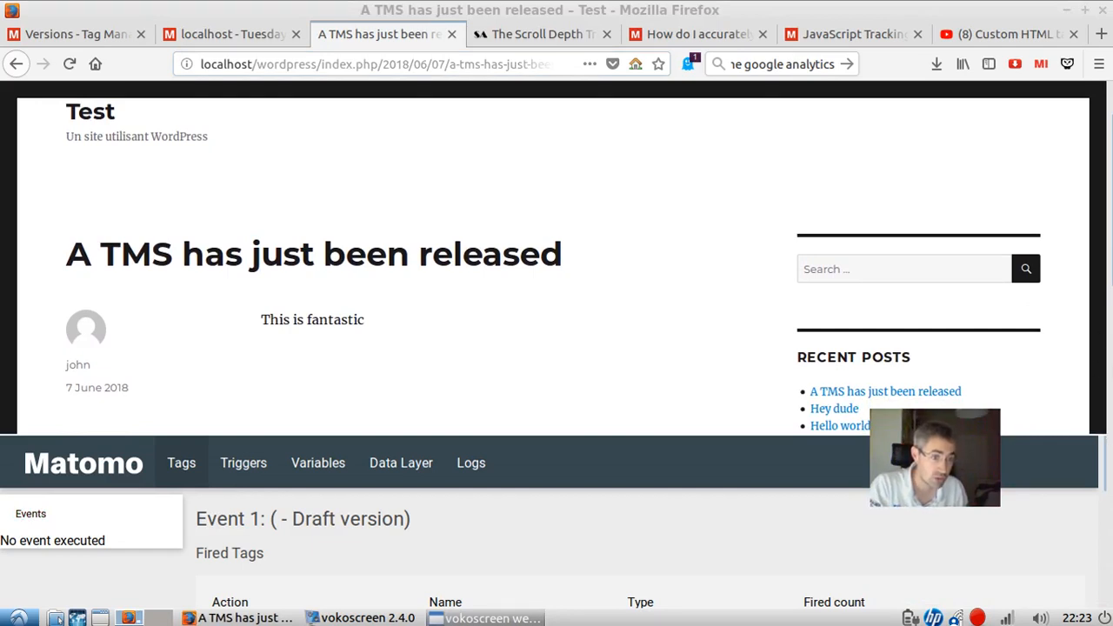
pyautogui.scroll(-3, 1014, 296)
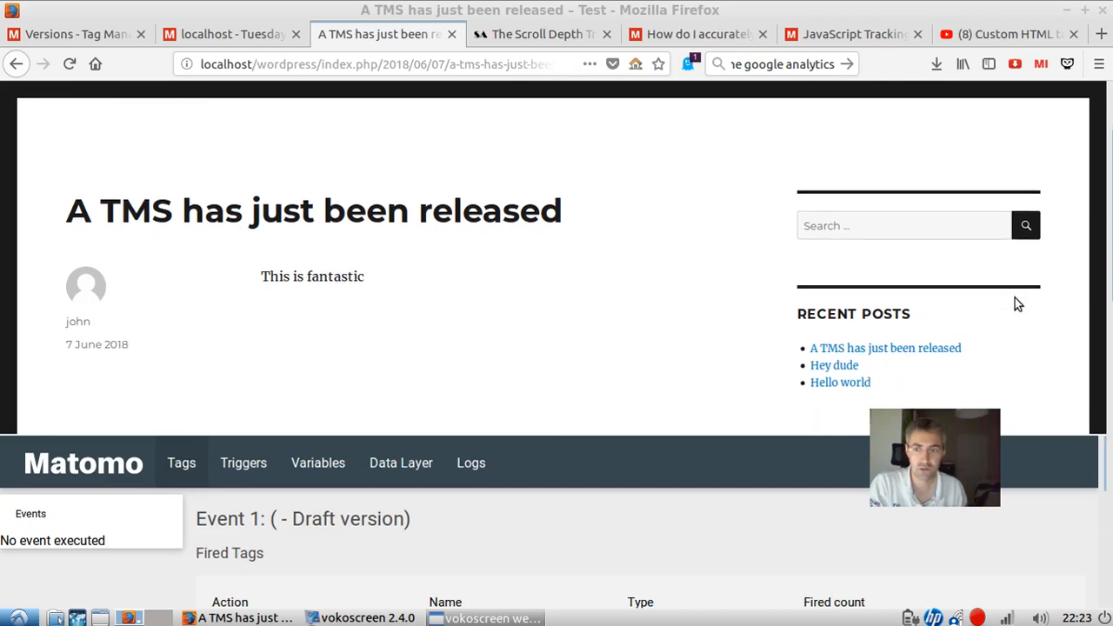
pyautogui.scroll(-6, 1020, 303)
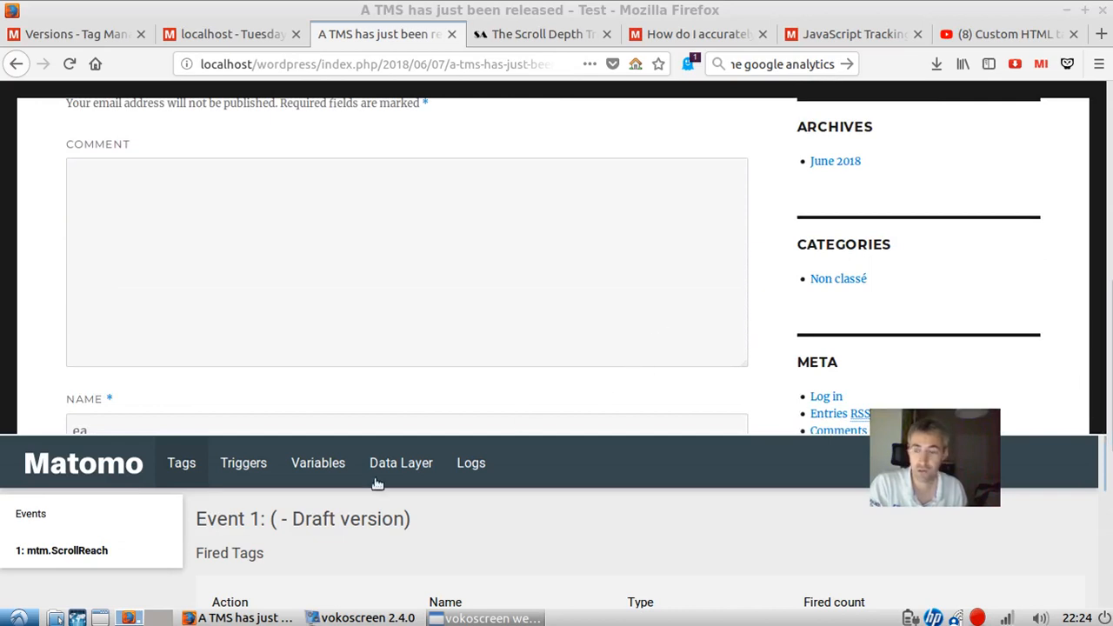
pyautogui.click(102, 553)
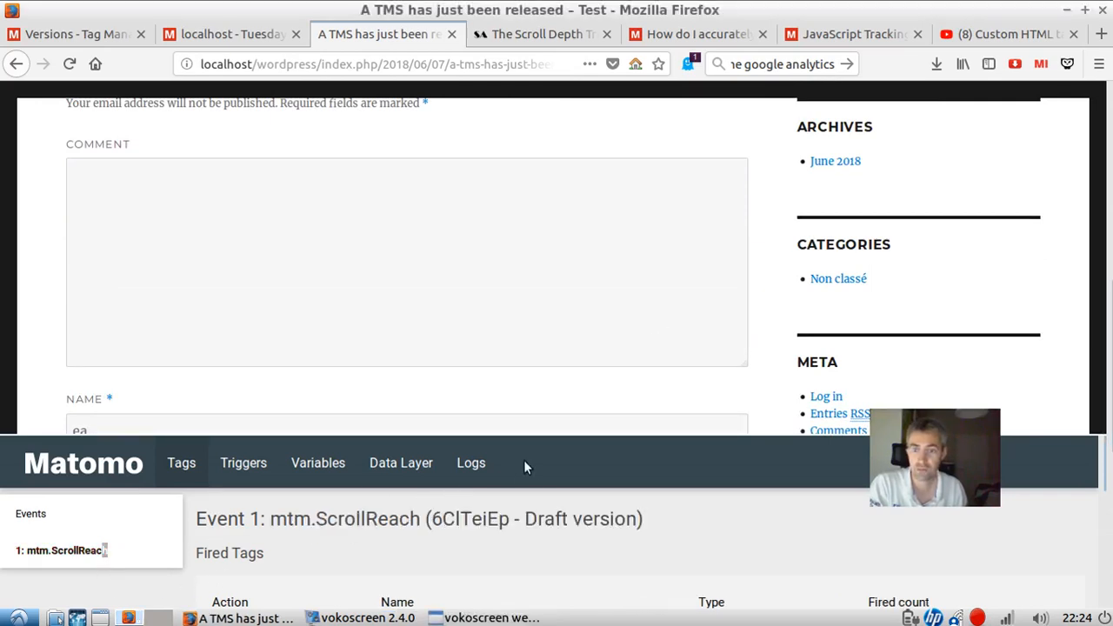
# Examine the fired tags and fired count of the mtm.ScrollReach event in the debug console, moving the webcam window out of the way.
pyautogui.scroll(-3, 524, 539)
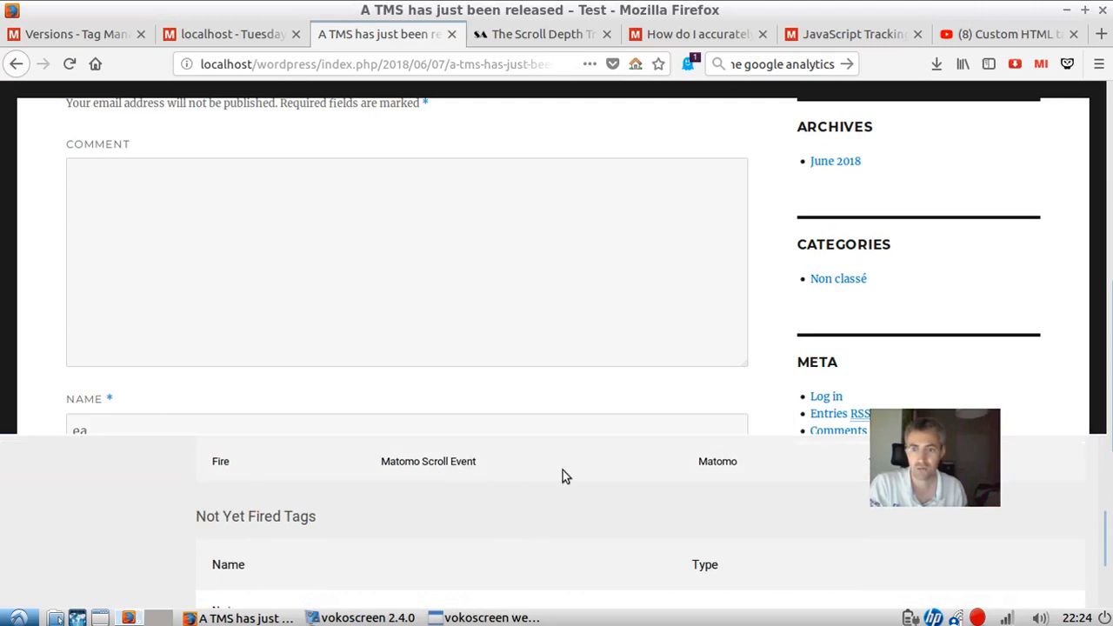
pyautogui.scroll(-2, 562, 471)
pyautogui.scroll(3, 562, 471)
pyautogui.click(980, 469)
pyautogui.rightClick(941, 465)
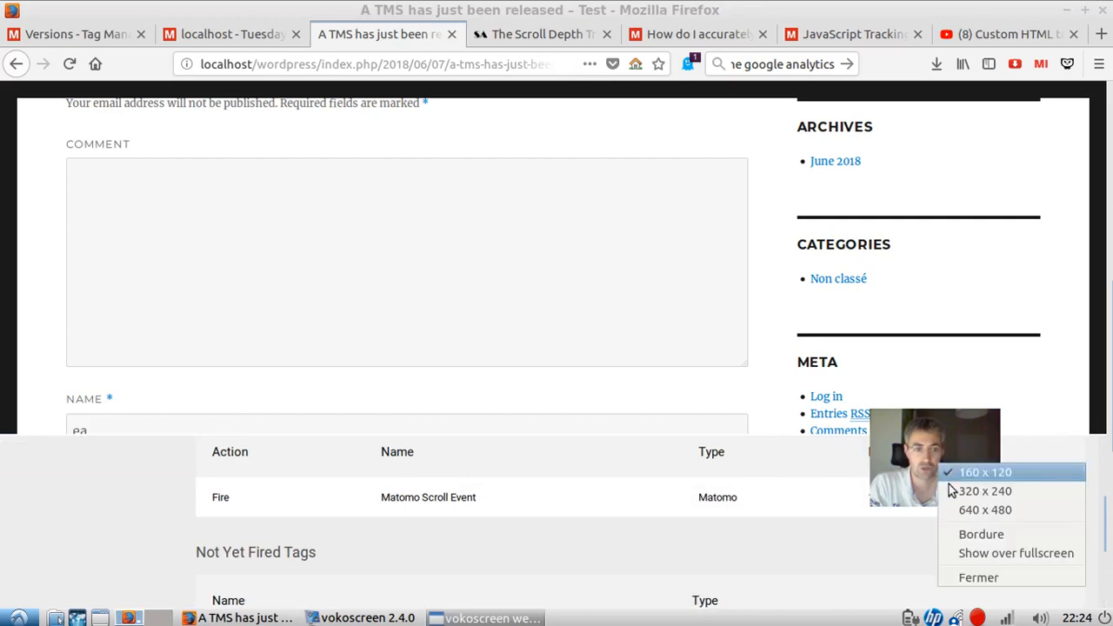
pyautogui.click(972, 531)
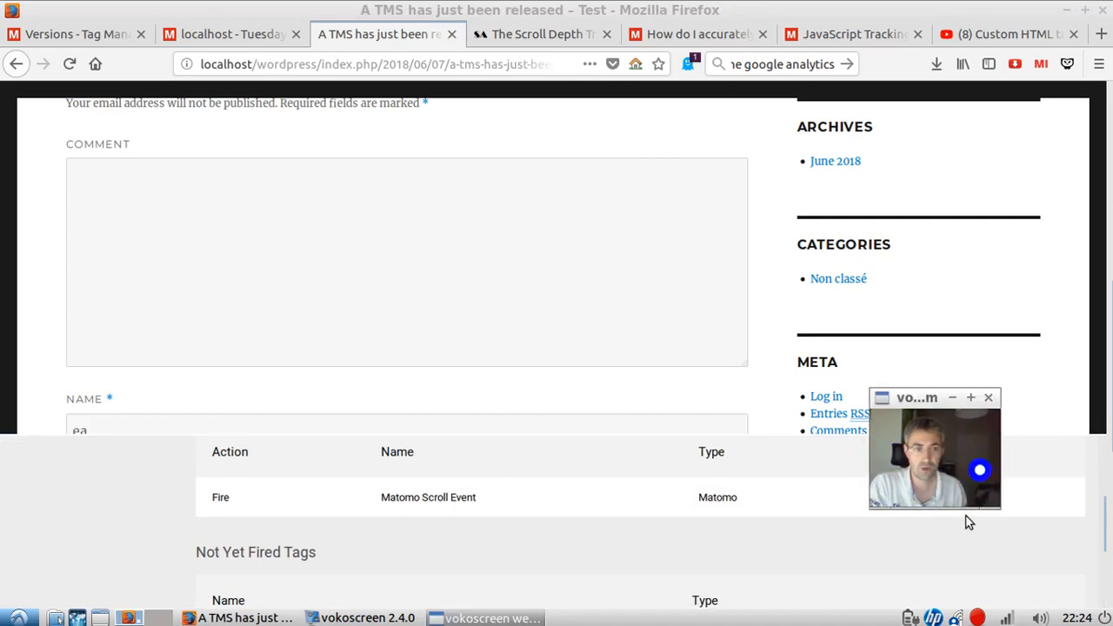
pyautogui.moveTo(921, 404); pyautogui.dragTo(989, 479)
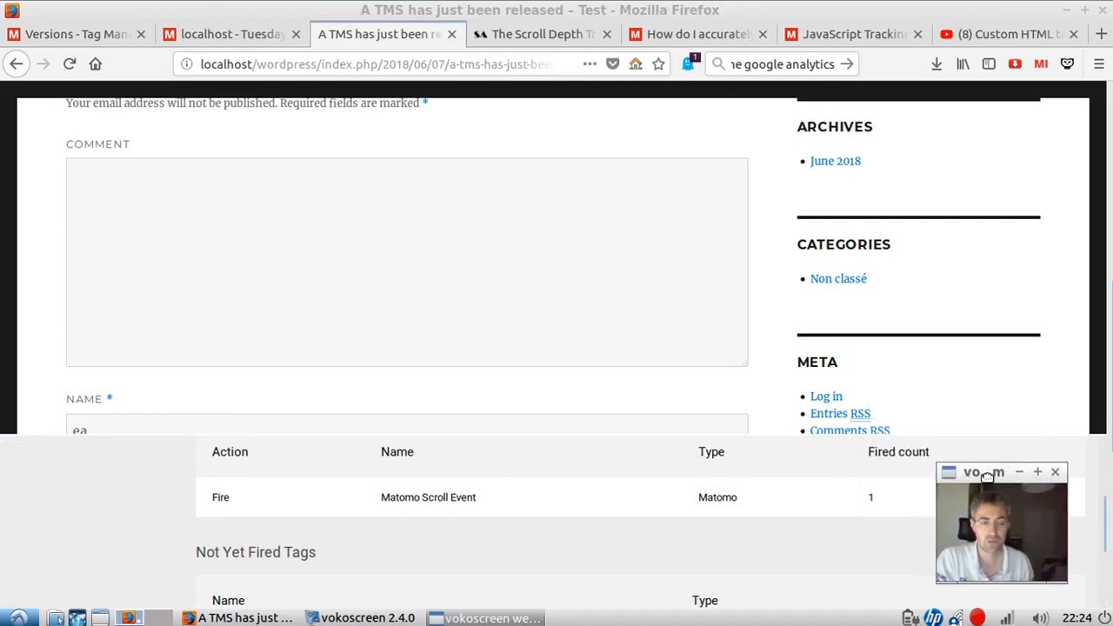
pyautogui.scroll(3, 447, 489)
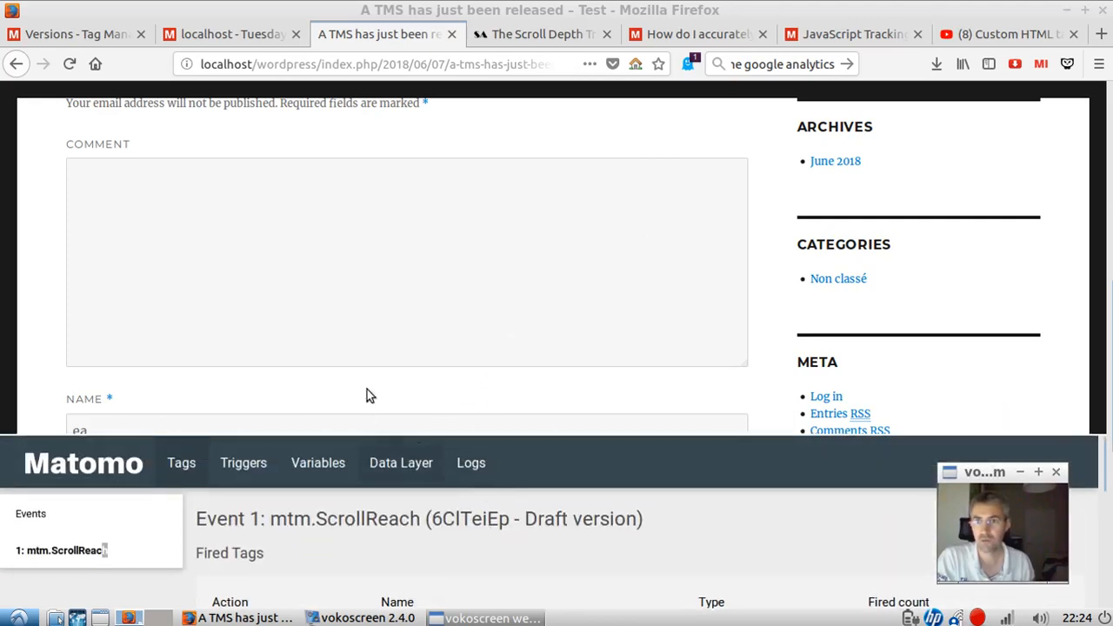
# Reload the localhost Visitor Log to check the newest visit's scroll event, and set the webcam window to 320 x 240 without a border.
pyautogui.click(234, 34)
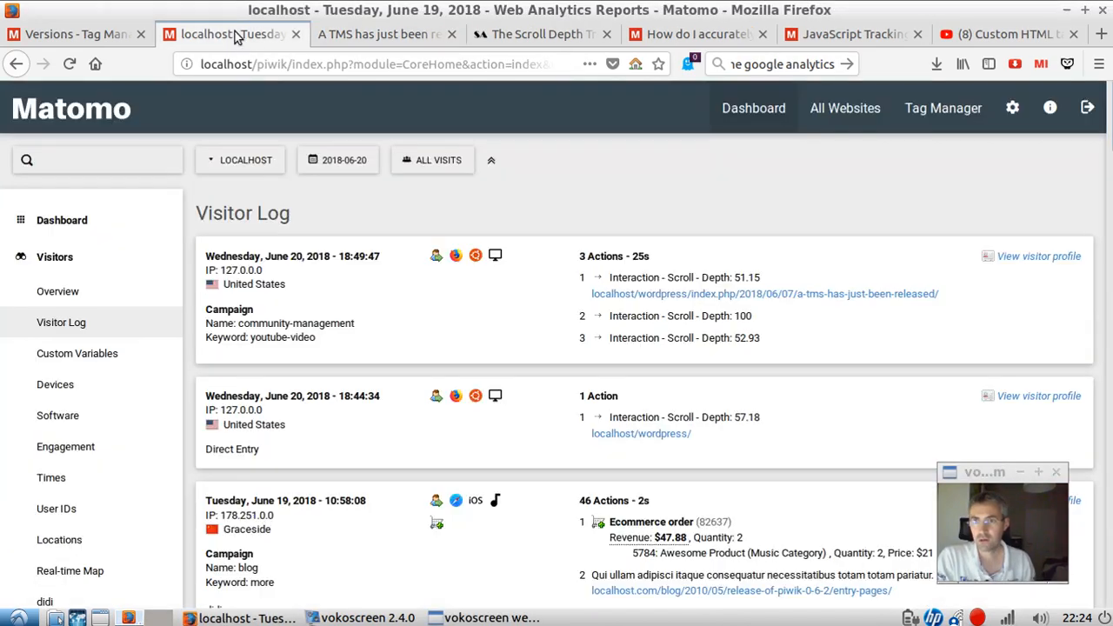
pyautogui.click(71, 68)
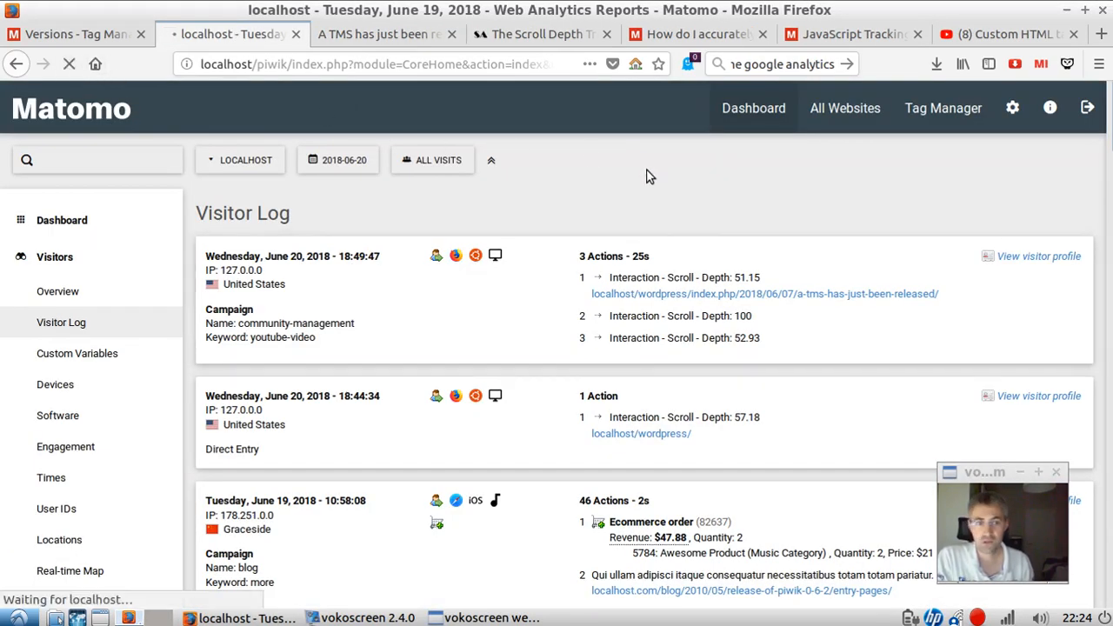
pyautogui.rightClick(965, 511)
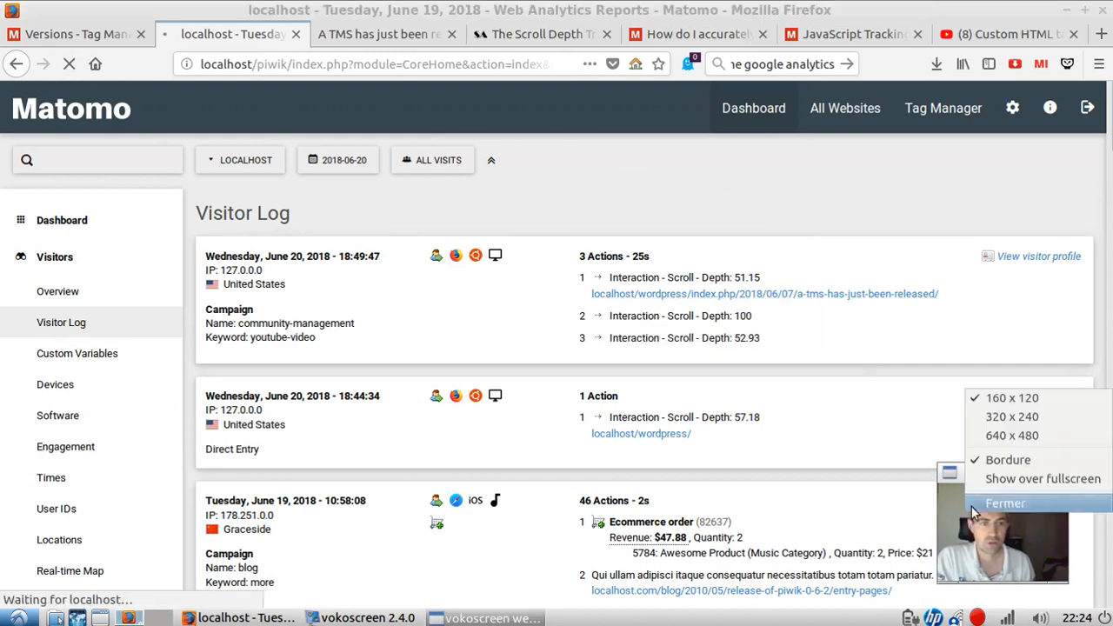
pyautogui.click(999, 417)
pyautogui.rightClick(985, 432)
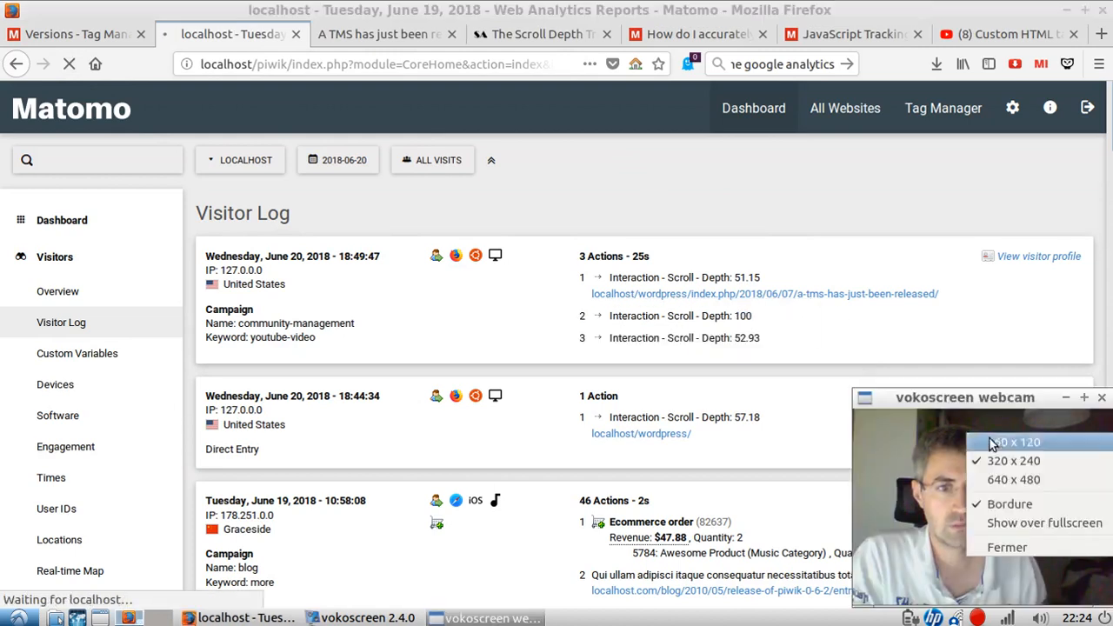
pyautogui.click(1006, 504)
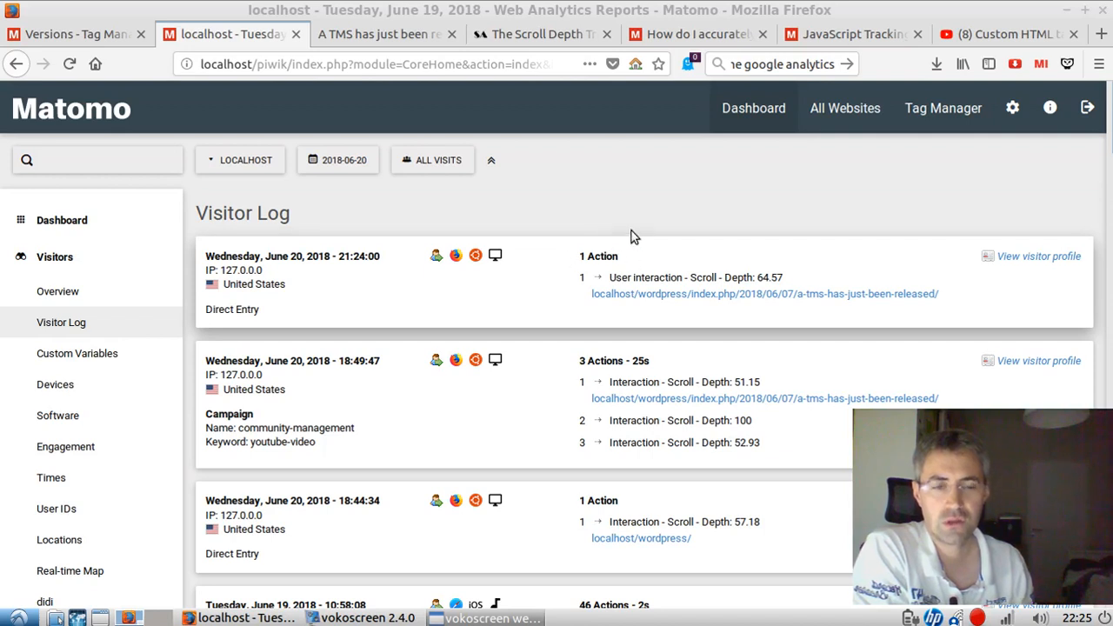
pyautogui.moveTo(620, 272)
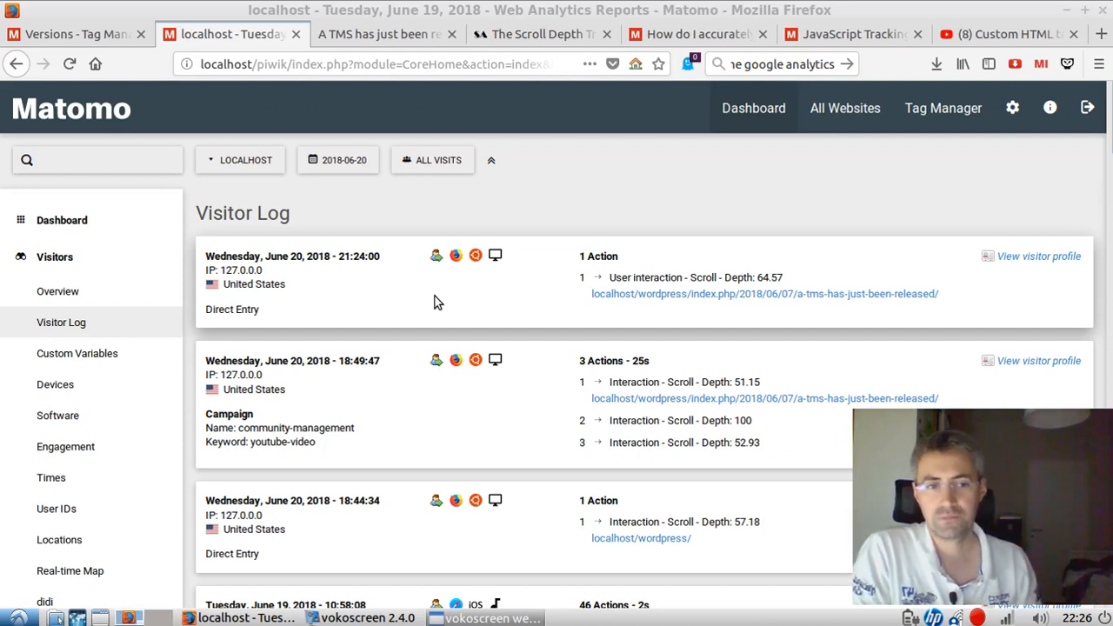
# Scroll the "A TMS has just been released" post repeatedly from top to bottom and back to test whether the scroll trigger fires again.
pyautogui.click(382, 33)
pyautogui.scroll(10, 505, 323)
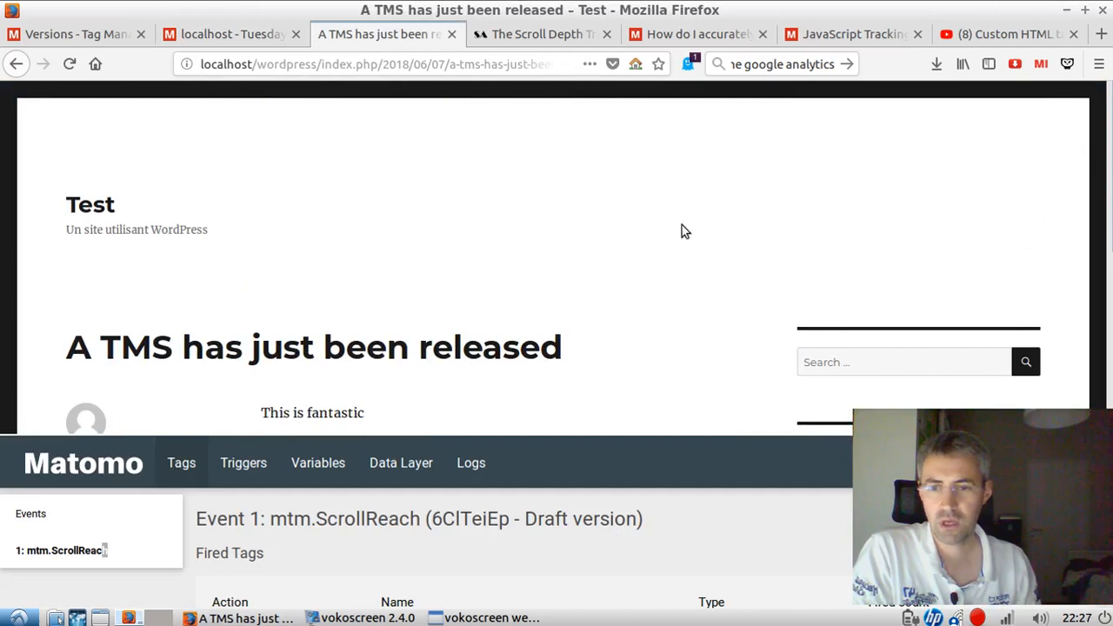
pyautogui.scroll(-10, 556, 205)
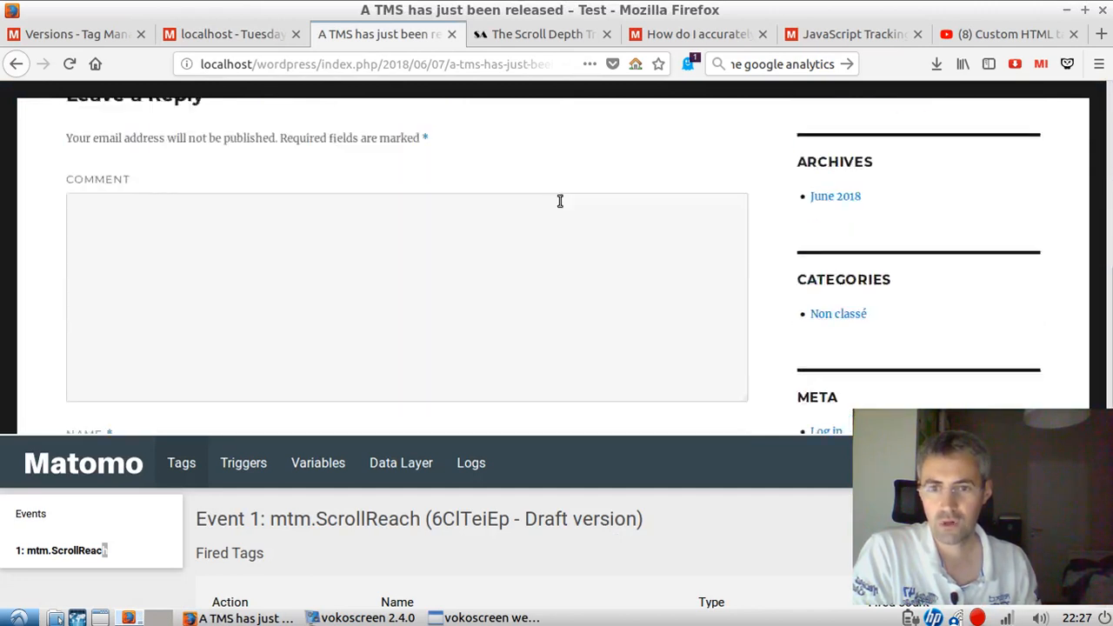
pyautogui.scroll(-4, 570, 205)
pyautogui.scroll(14, 581, 213)
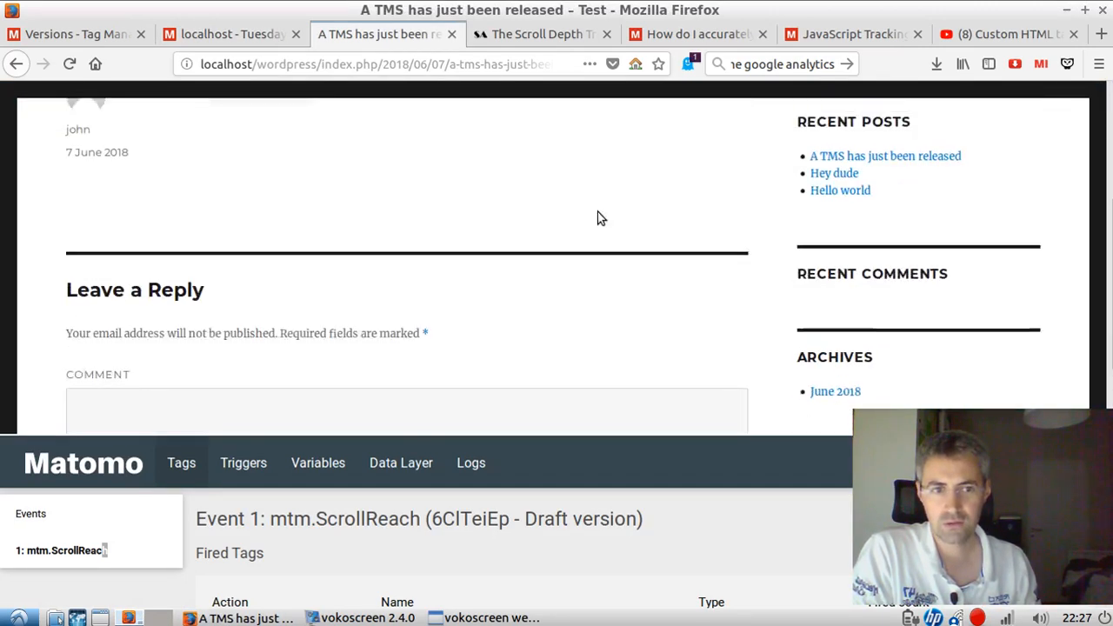
pyautogui.scroll(-8, 597, 218)
pyautogui.scroll(-6, 600, 225)
pyautogui.scroll(14, 612, 244)
pyautogui.scroll(-12, 651, 228)
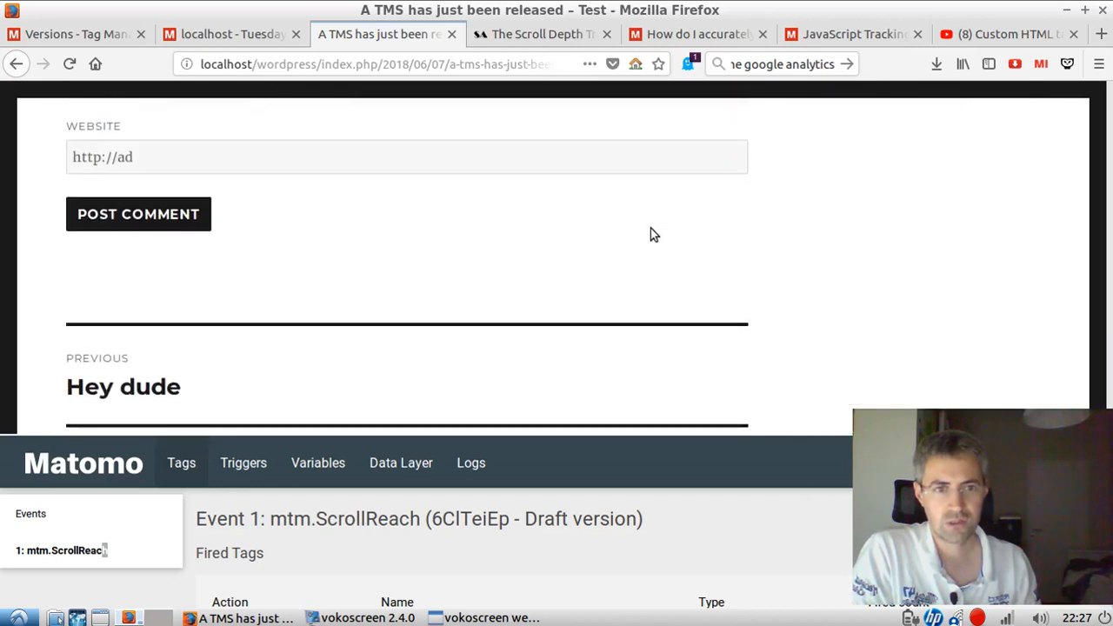
pyautogui.scroll(5, 652, 231)
pyautogui.scroll(7, 652, 231)
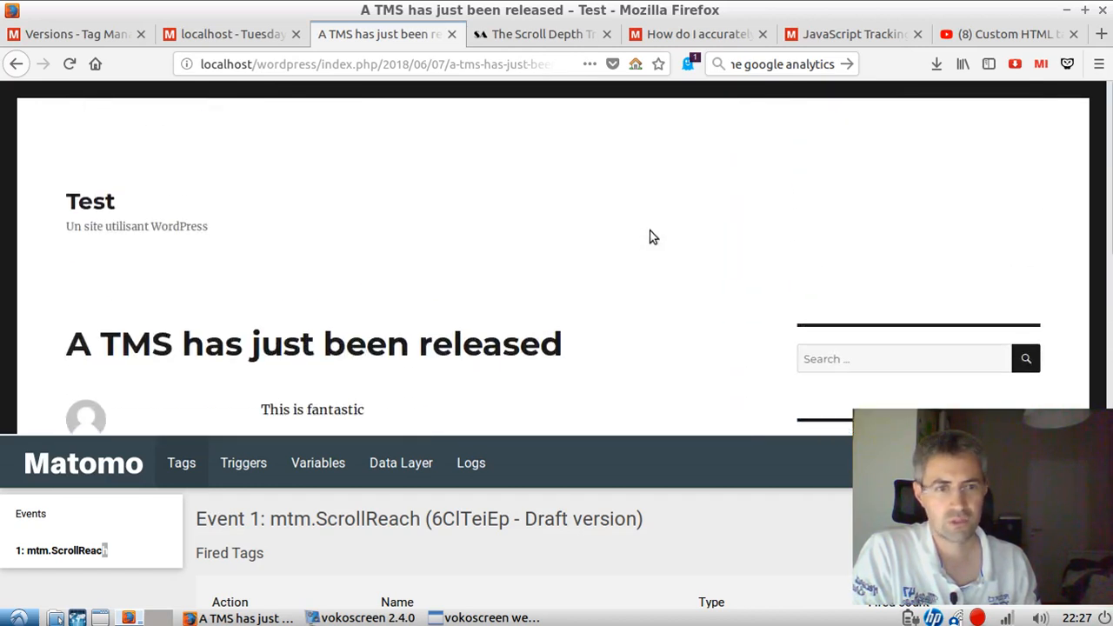
pyautogui.scroll(-12, 648, 236)
pyautogui.scroll(14, 652, 235)
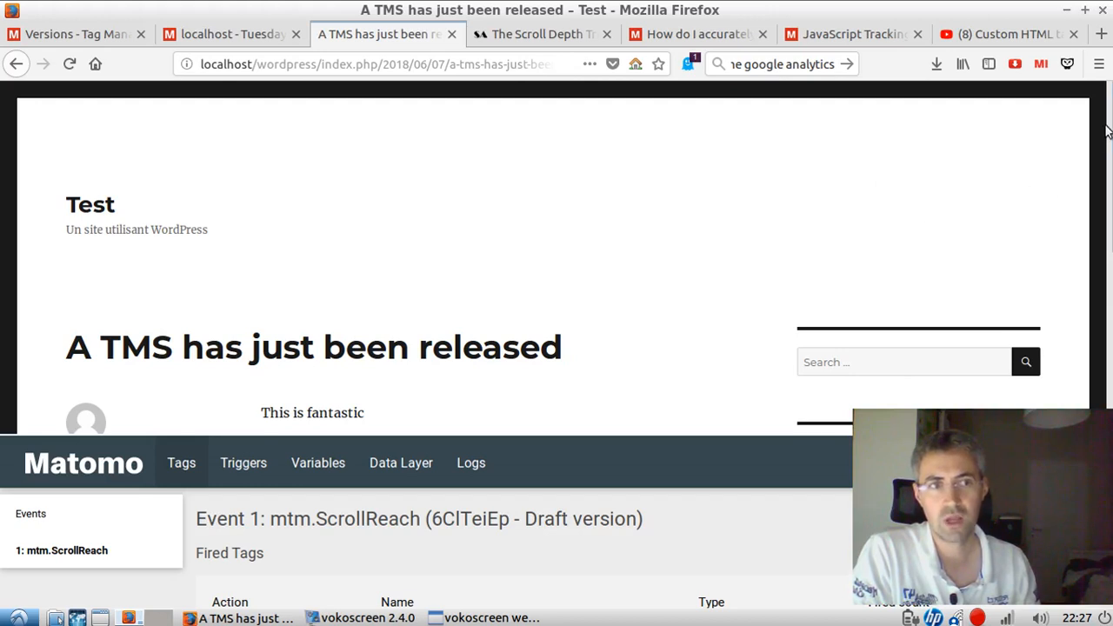
pyautogui.moveTo(1109, 128); pyautogui.dragTo(1107, 177)
pyautogui.scroll(3, 720, 300)
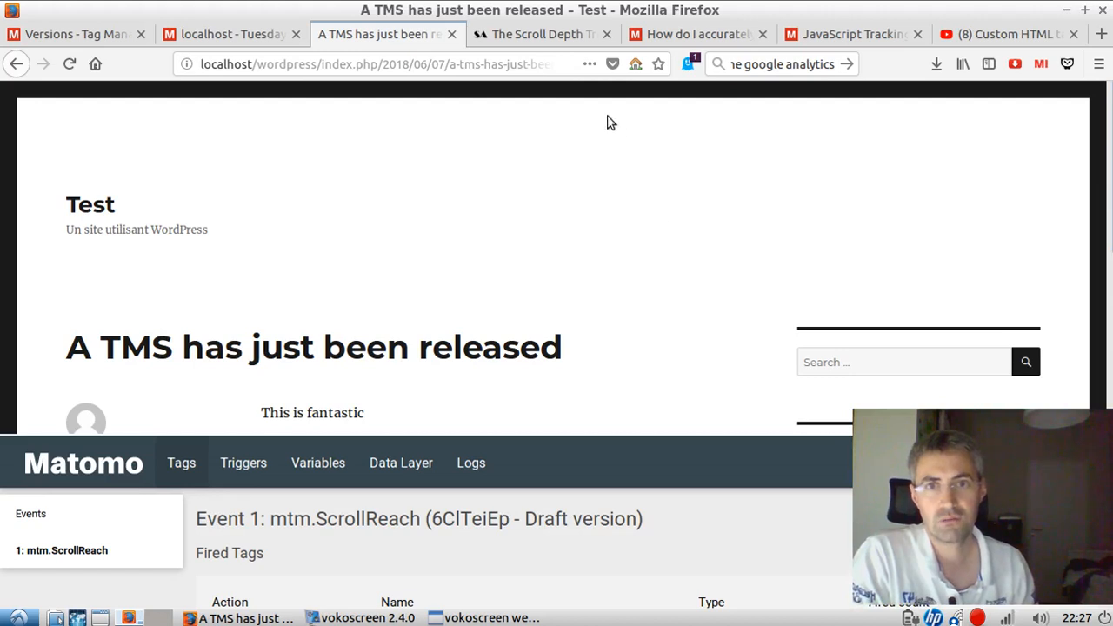
# Reload the Visitor Log to look for new scroll events, and consult the Scroll Depth trigger article for its percentage settings.
pyautogui.click(534, 35)
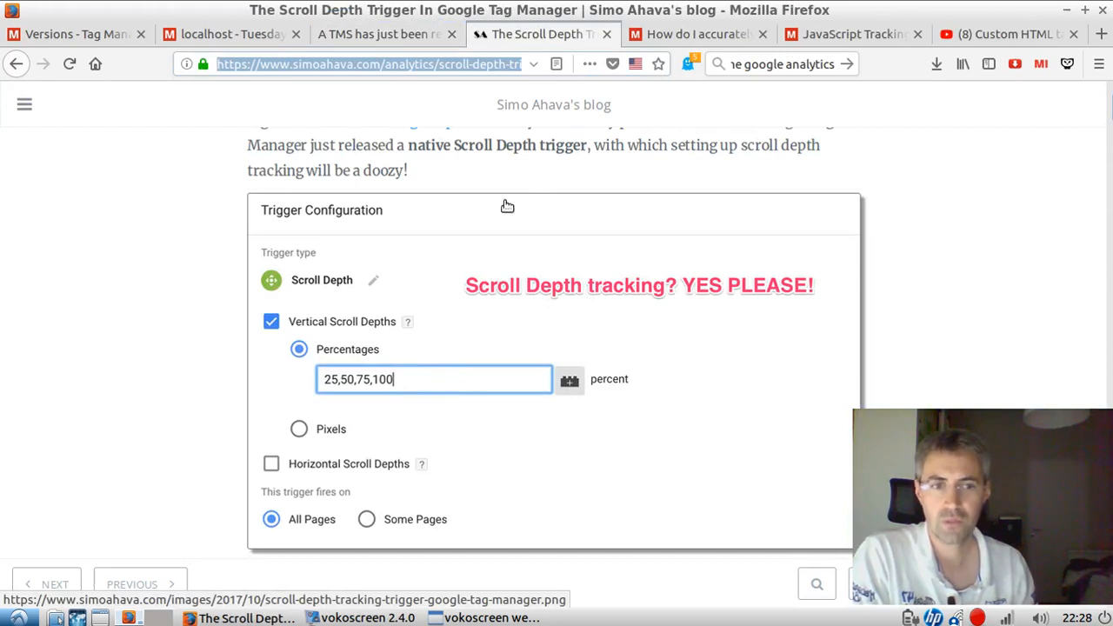
pyautogui.click(258, 35)
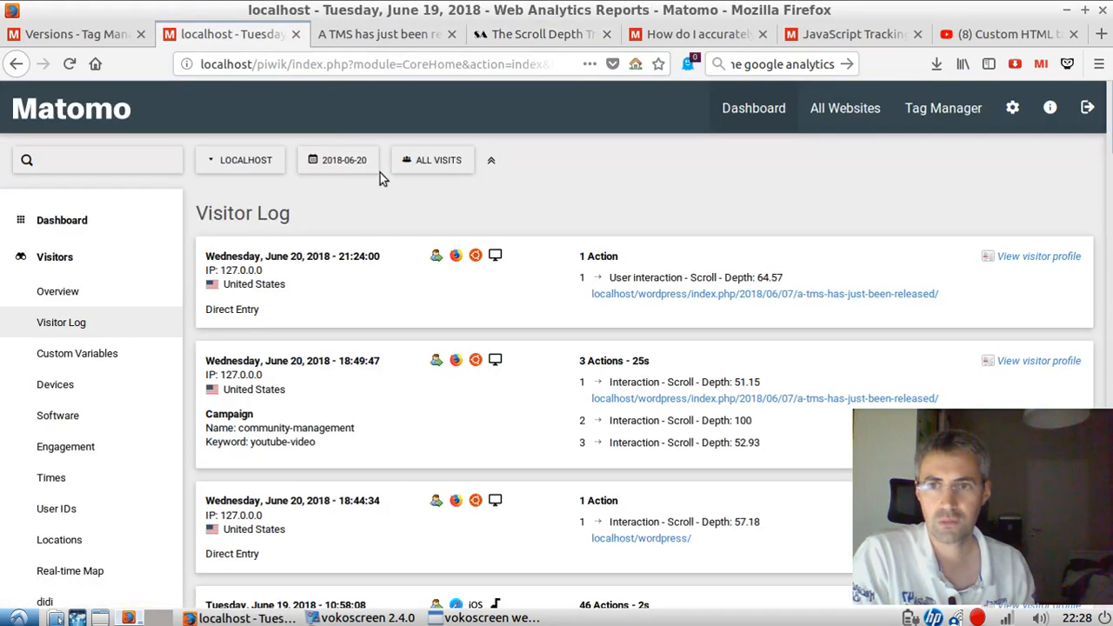
pyautogui.click(72, 65)
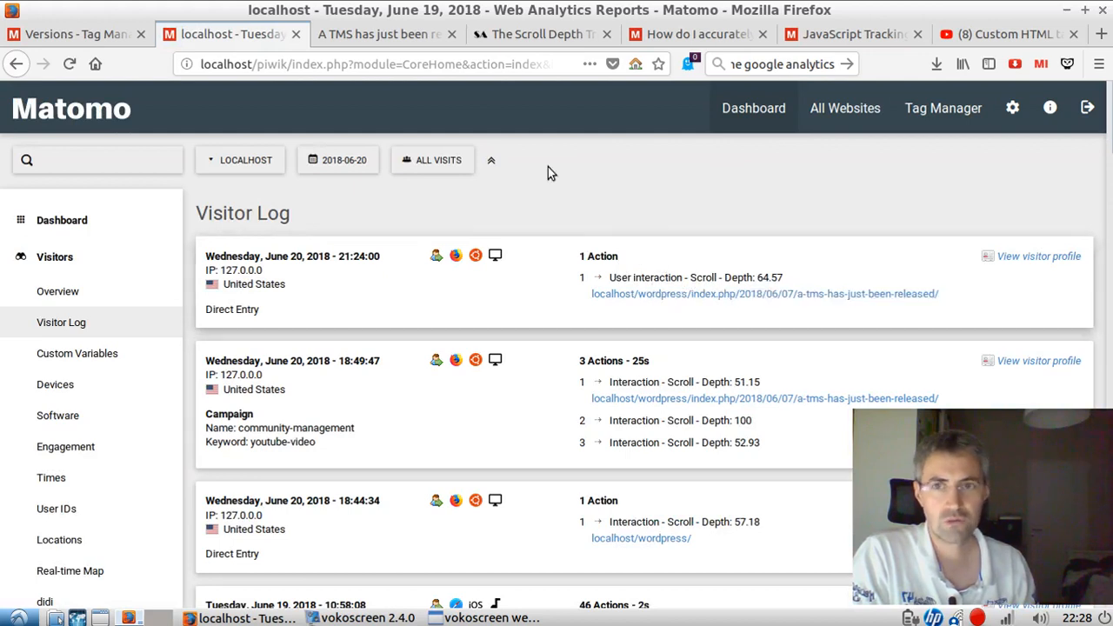
pyautogui.click(559, 38)
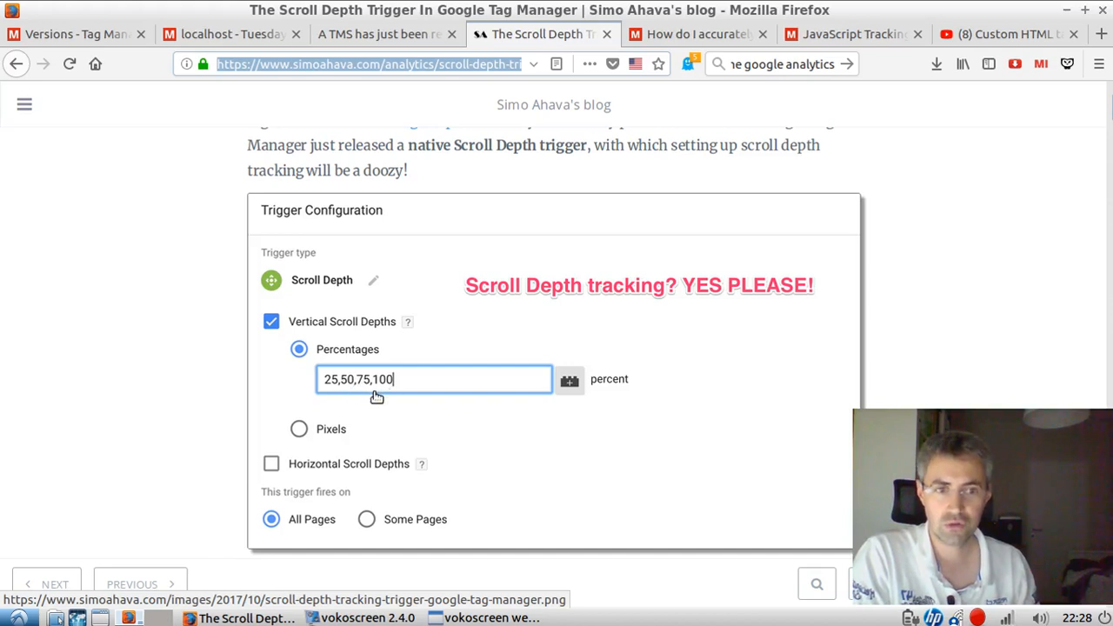
# Create a new Matomo Analytics tag in the Beta container and name it "Matomo deep scroll".
pyautogui.click(102, 33)
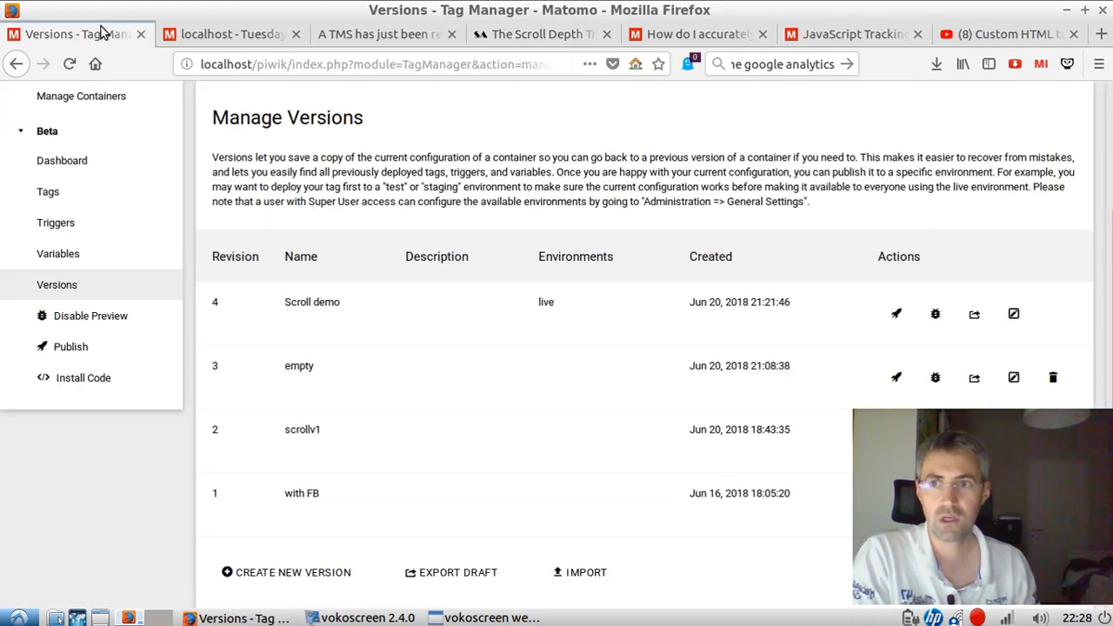
pyautogui.scroll(3, 442, 306)
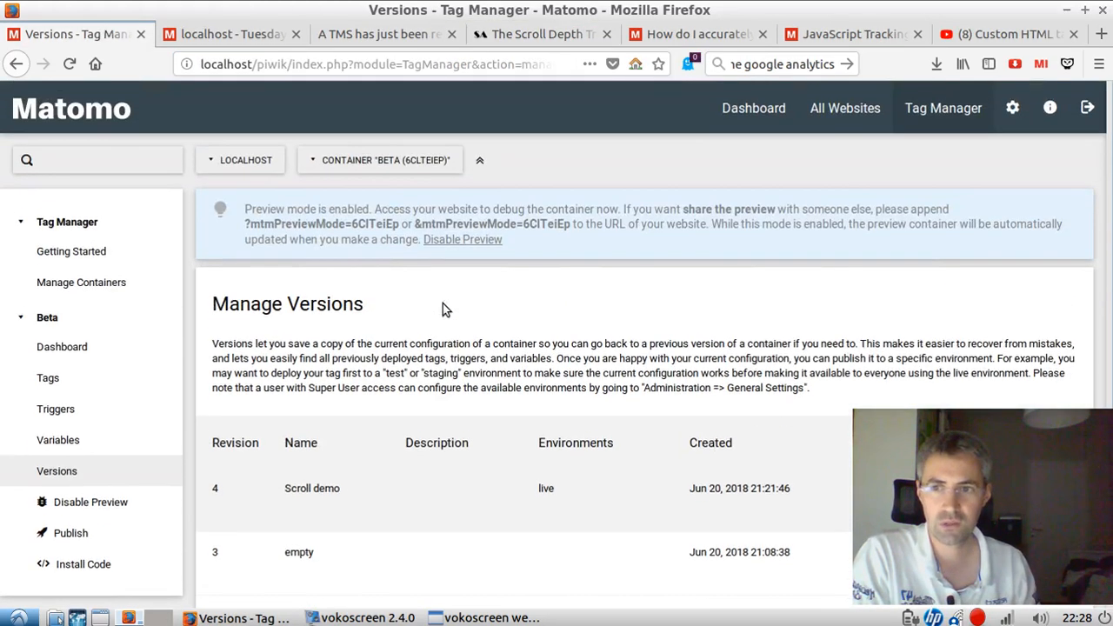
pyautogui.click(93, 377)
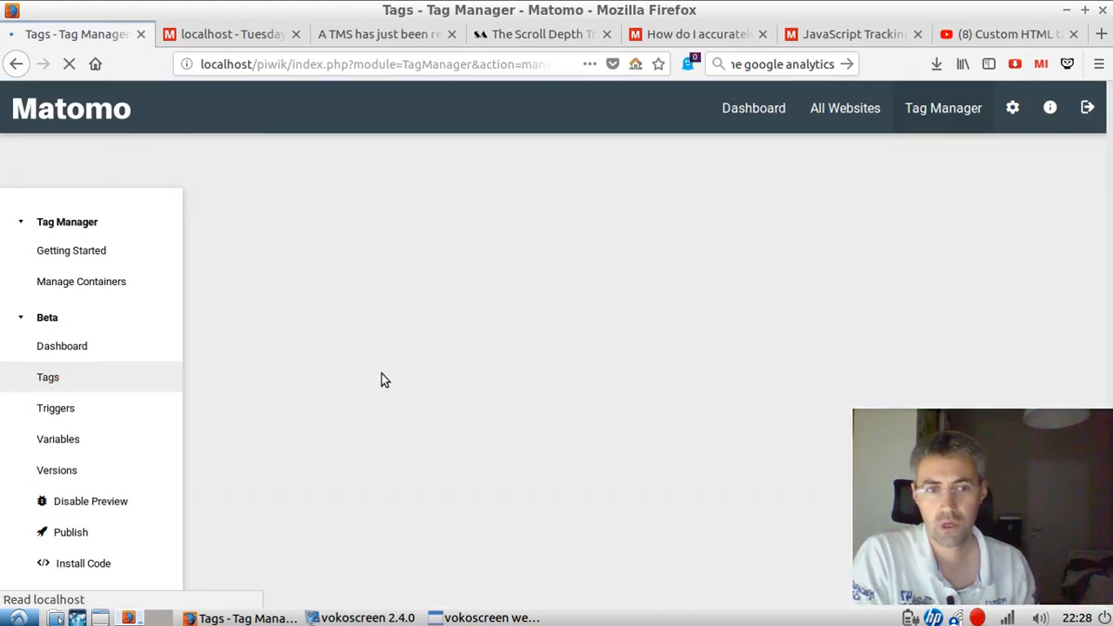
pyautogui.scroll(-2, 423, 360)
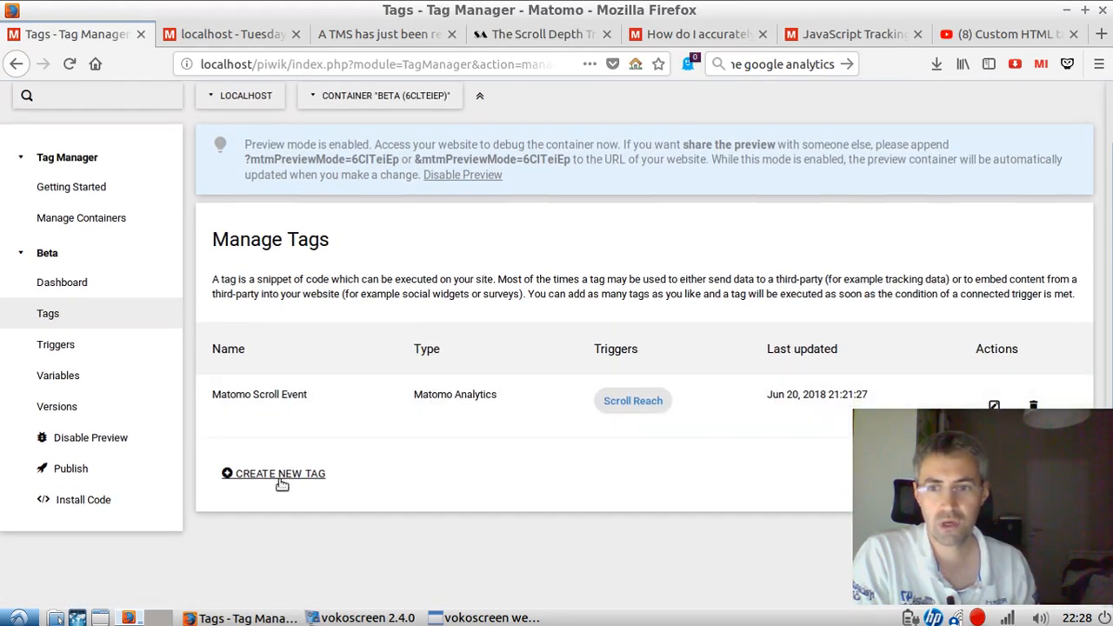
pyautogui.click(280, 478)
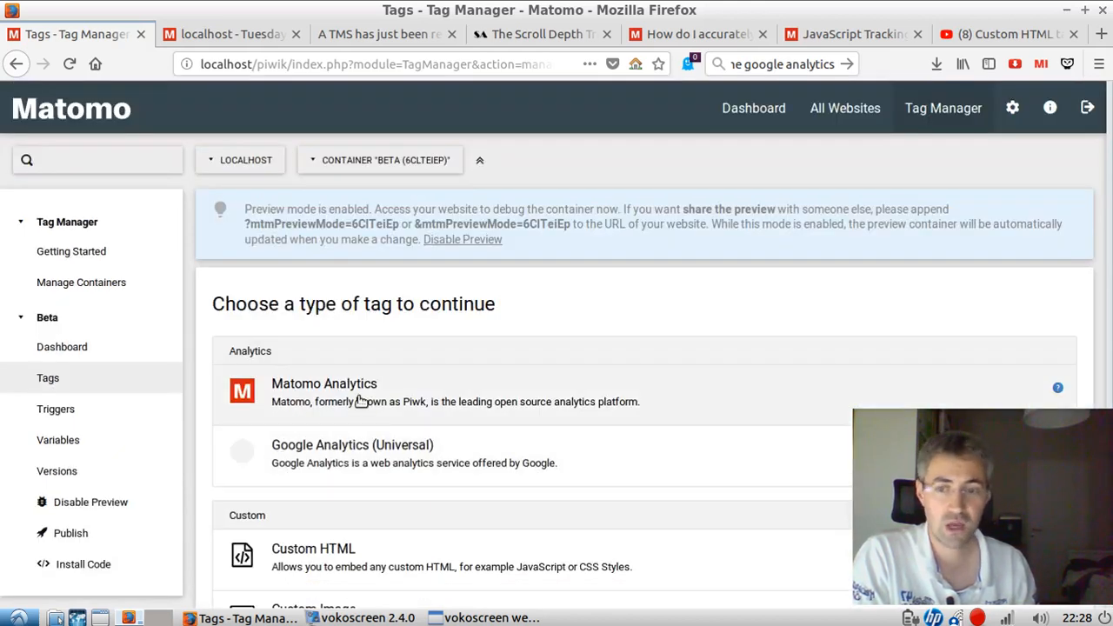
pyautogui.click(361, 401)
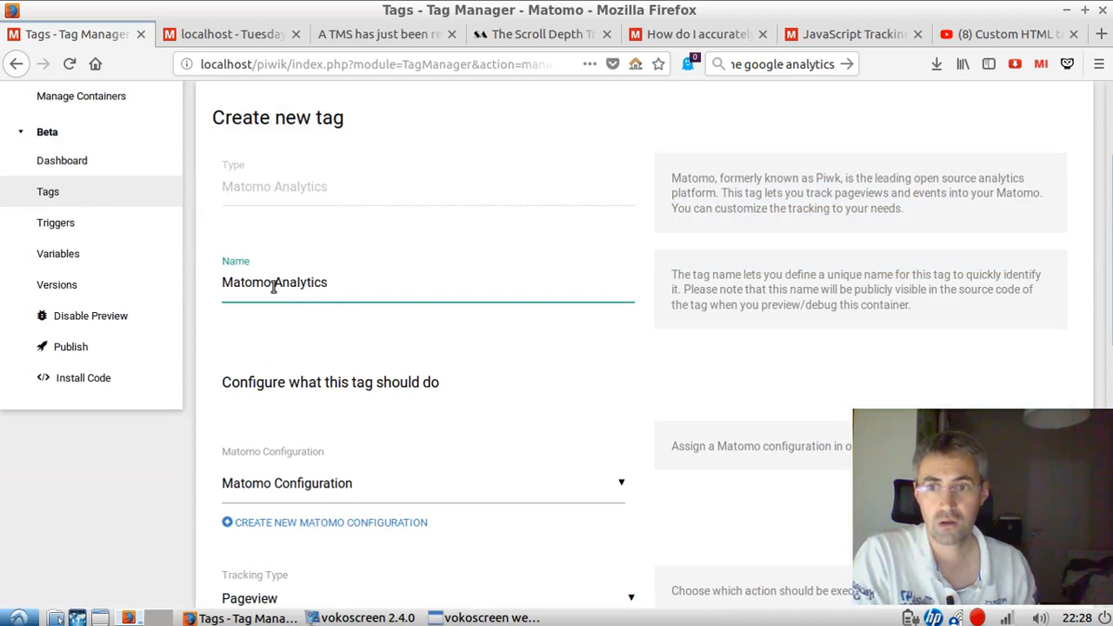
pyautogui.moveTo(273, 288); pyautogui.dragTo(346, 284)
pyautogui.press('BackSpace')
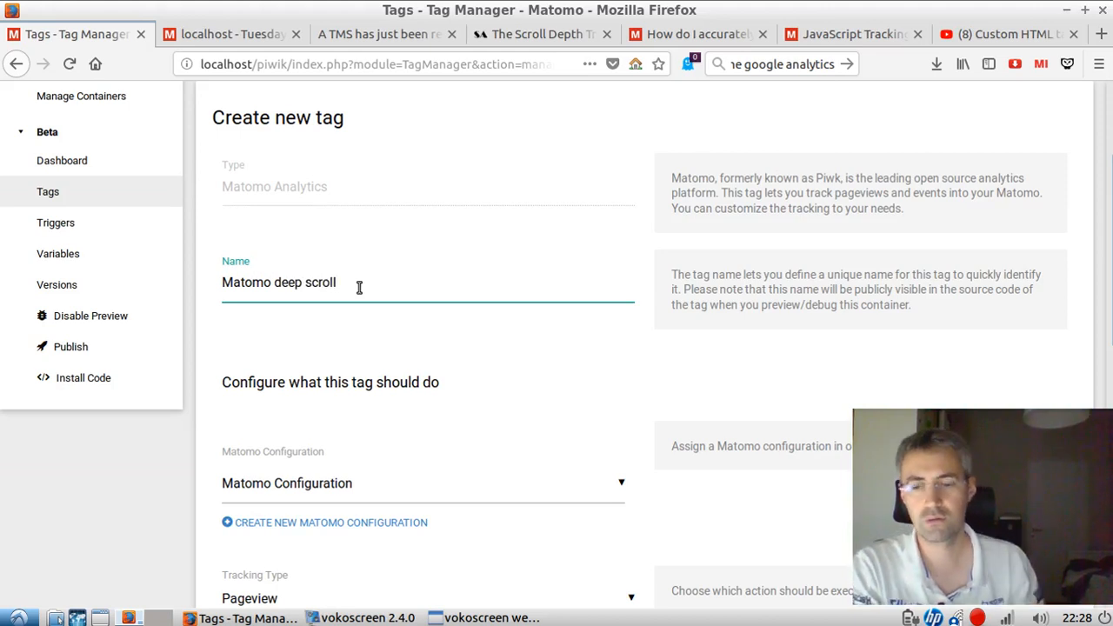
# Set the new tag's tracking type to Event and its event category to "Scroll interaction", briefly checking the Matomo report.
pyautogui.scroll(-5, 424, 266)
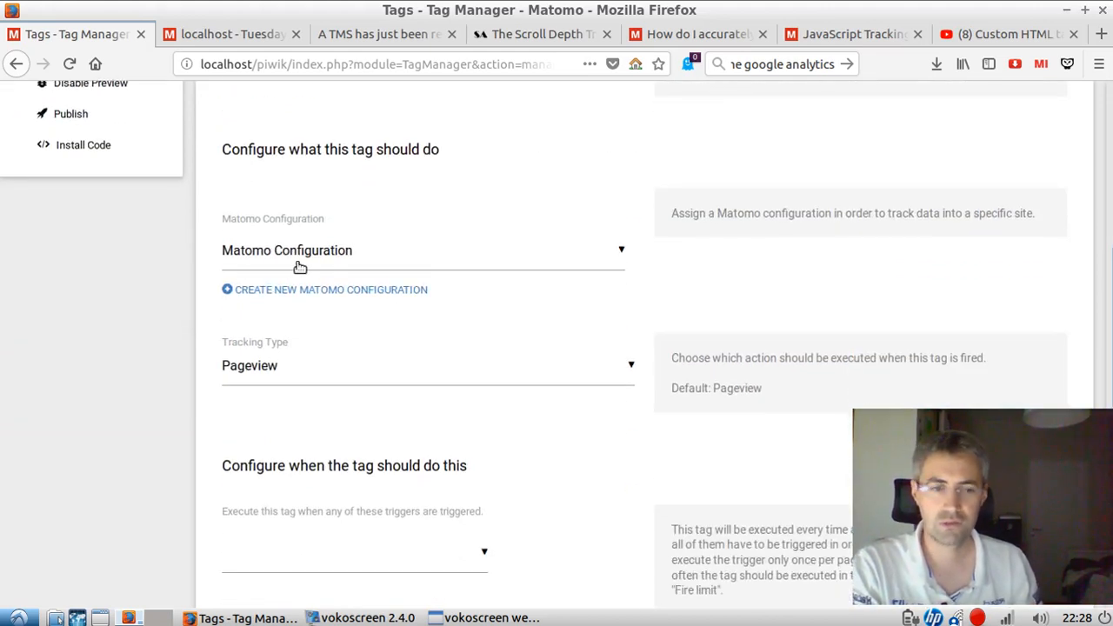
pyautogui.scroll(-5, 474, 291)
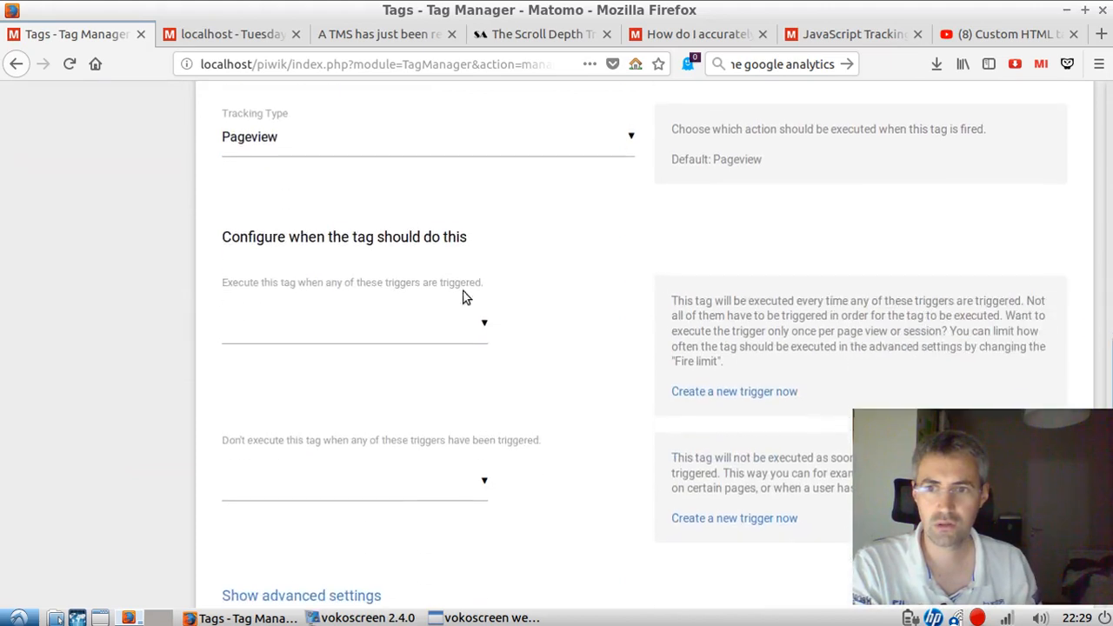
pyautogui.click(417, 144)
pyautogui.click(375, 223)
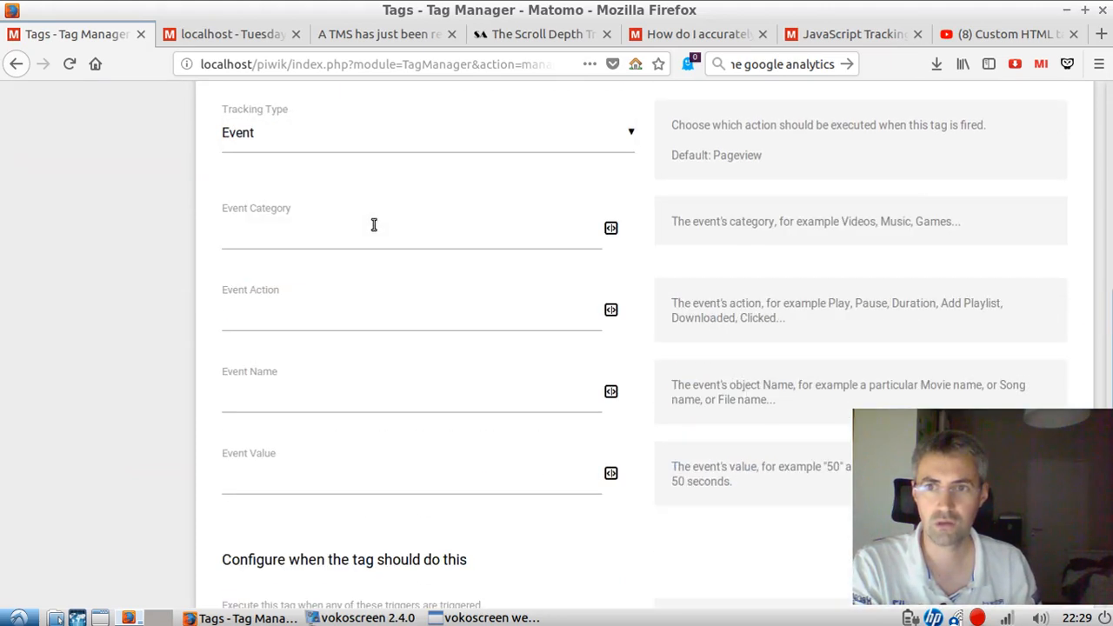
pyautogui.click(364, 236)
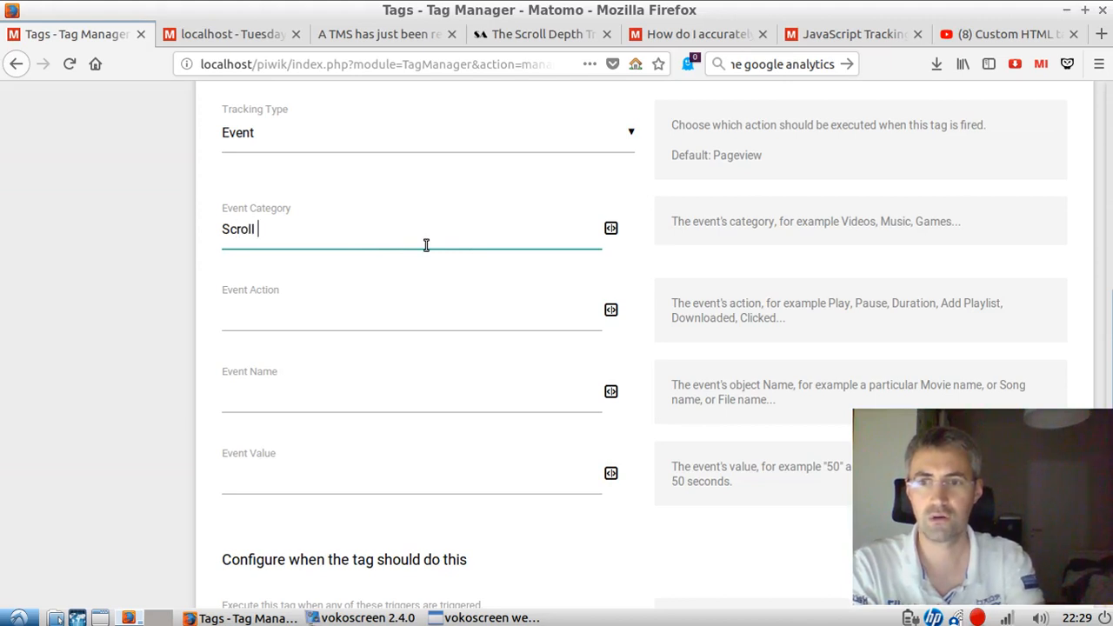
pyautogui.press('Tab')
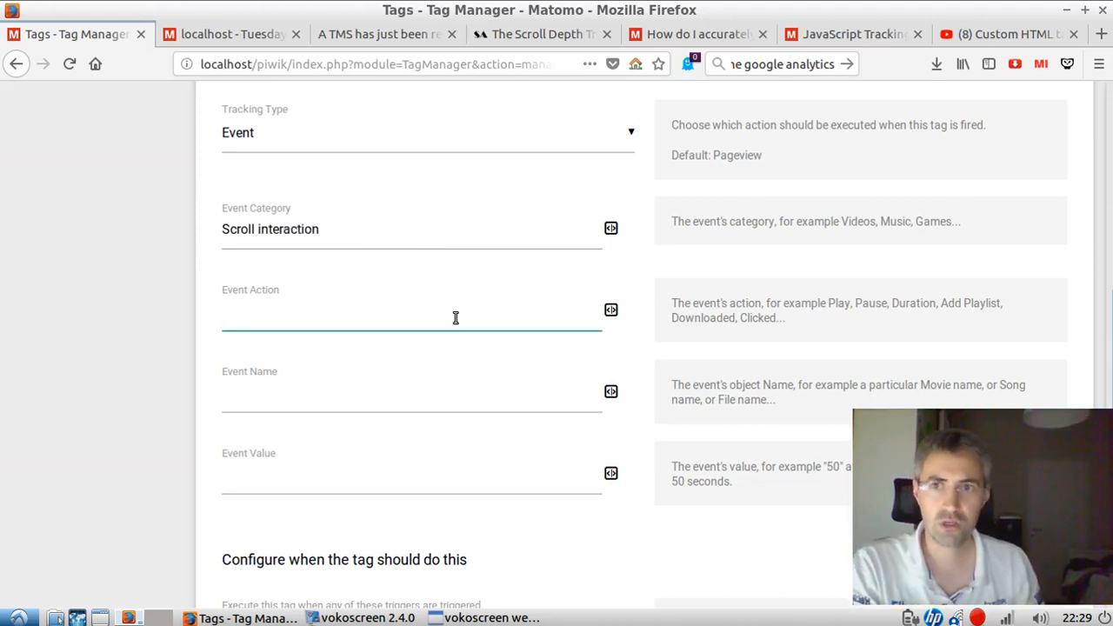
pyautogui.click(209, 40)
pyautogui.click(92, 37)
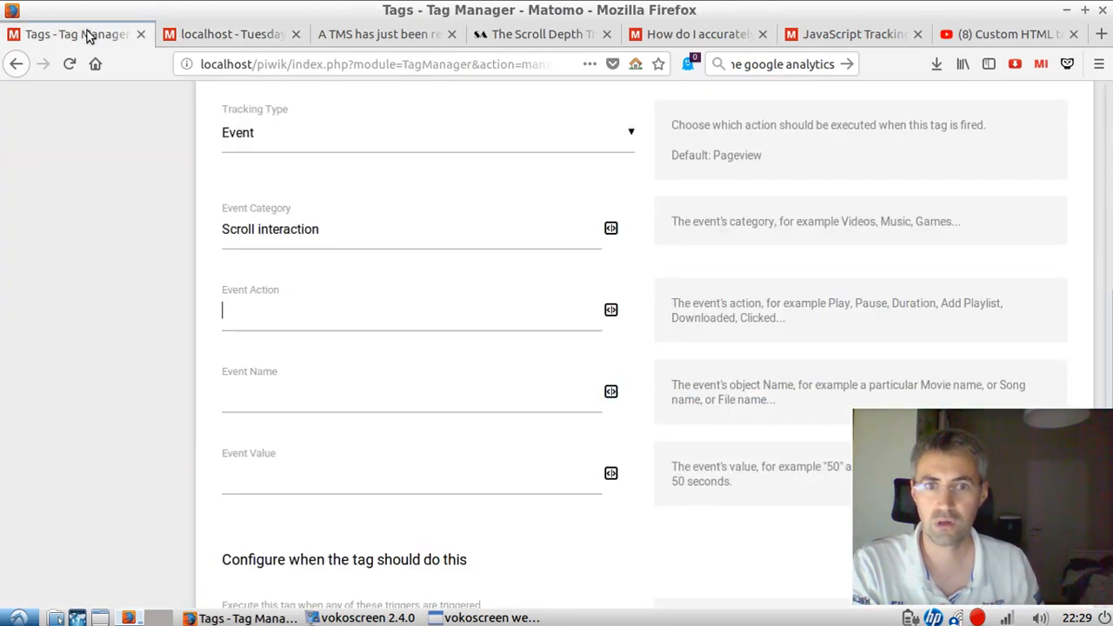
# Set the event action to "Scroll" and the event name to "Depth: " followed by the Scroll Vertical Percentage variable.
pyautogui.write('Scroll')
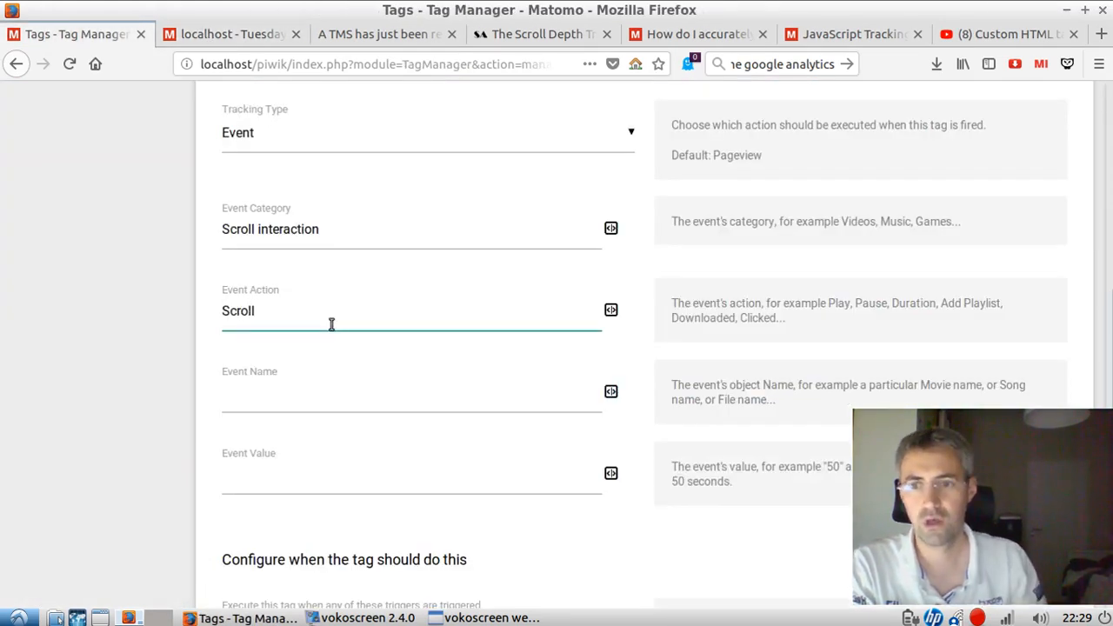
pyautogui.click(336, 394)
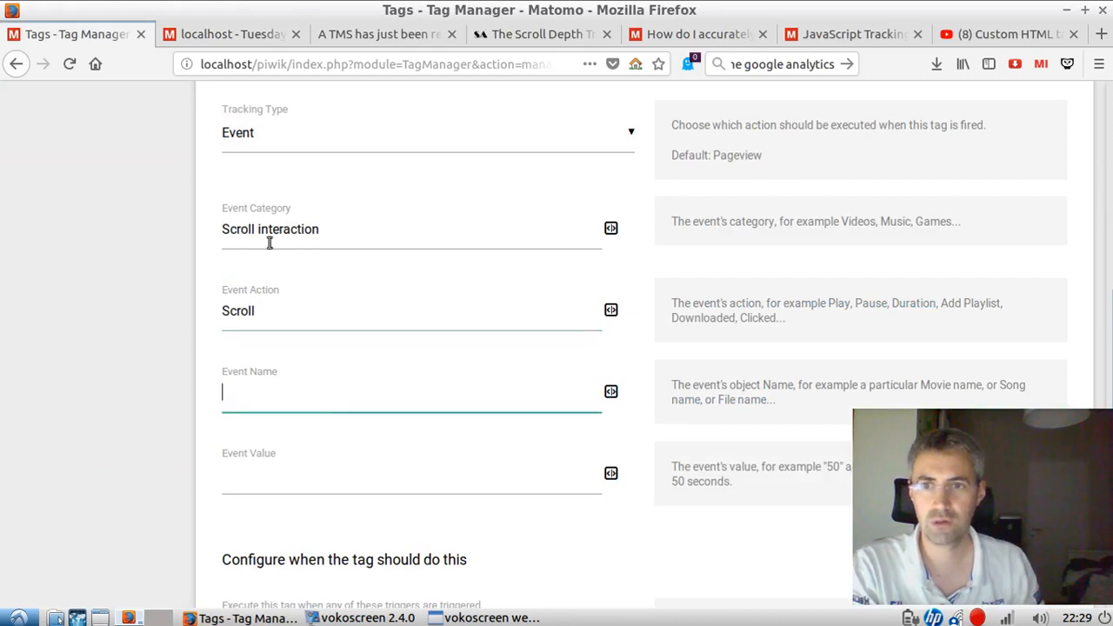
pyautogui.write('Depth:')
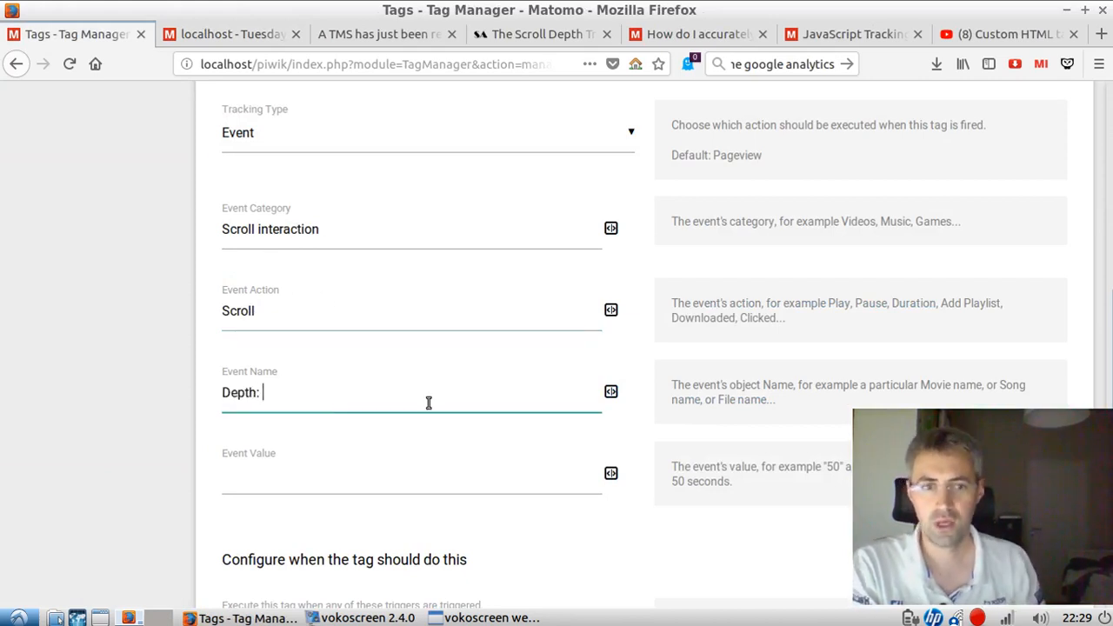
pyautogui.click(611, 392)
pyautogui.scroll(-5, 504, 385)
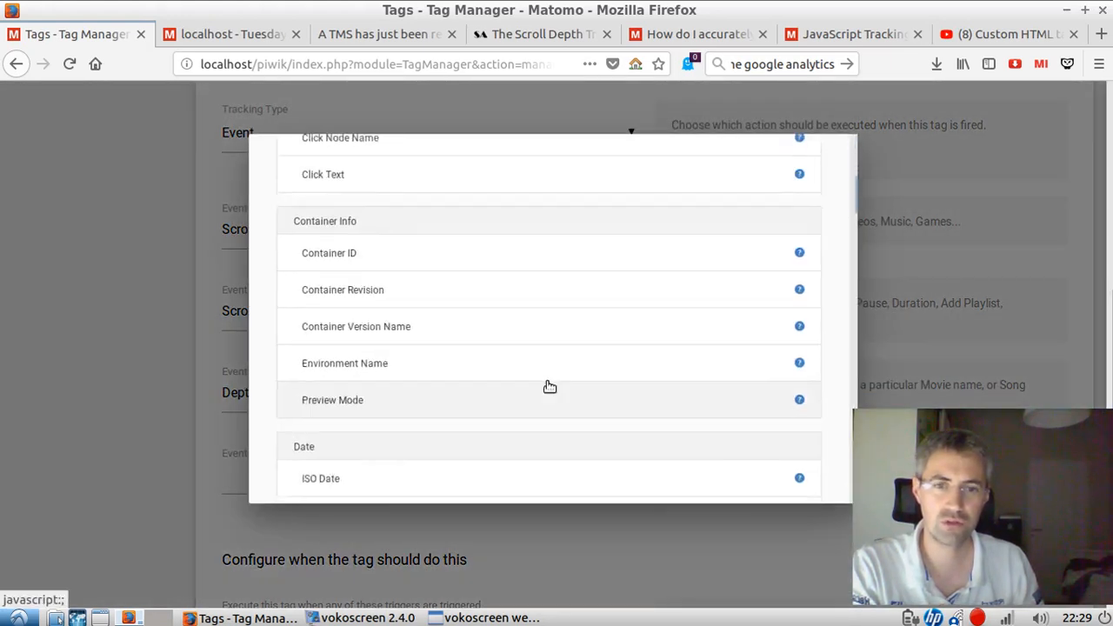
pyautogui.scroll(-4, 548, 387)
pyautogui.scroll(1, 522, 365)
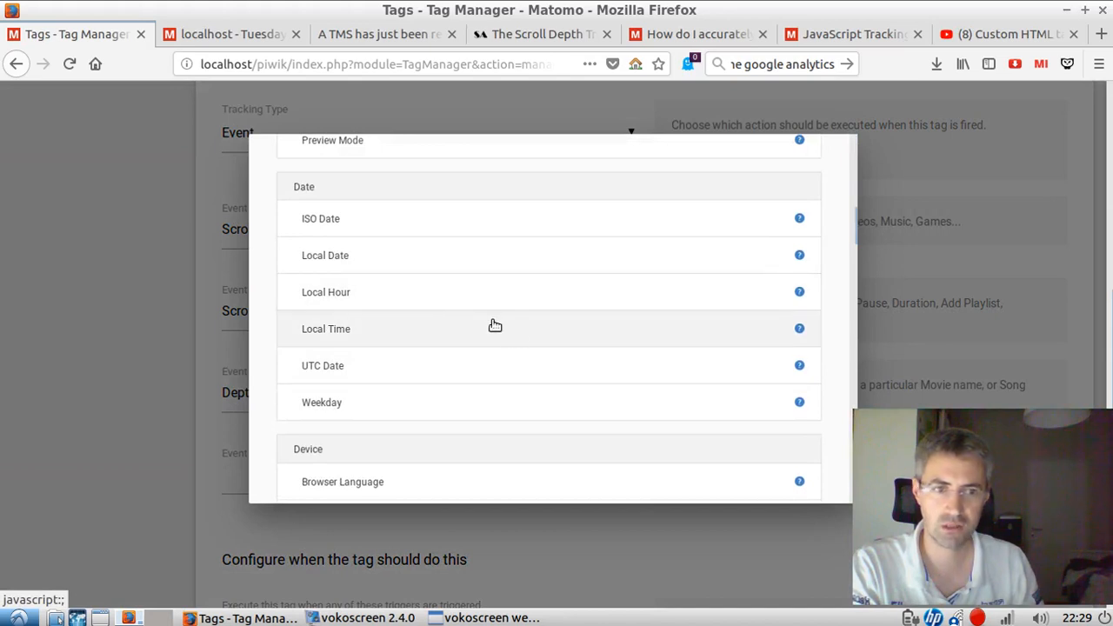
pyautogui.scroll(-8, 535, 361)
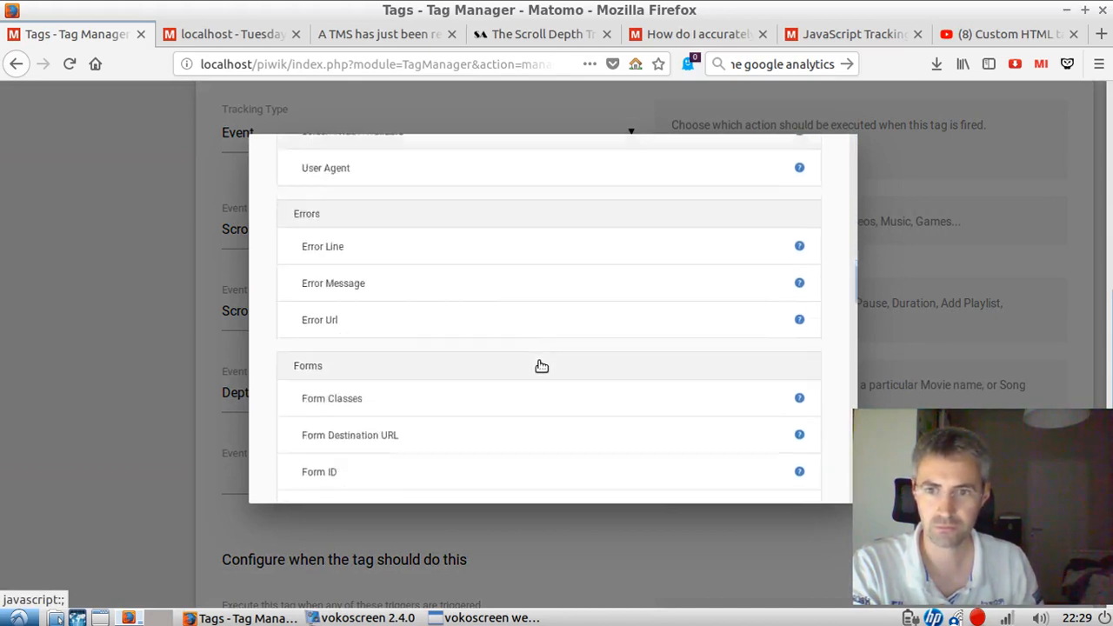
pyautogui.scroll(-6, 473, 380)
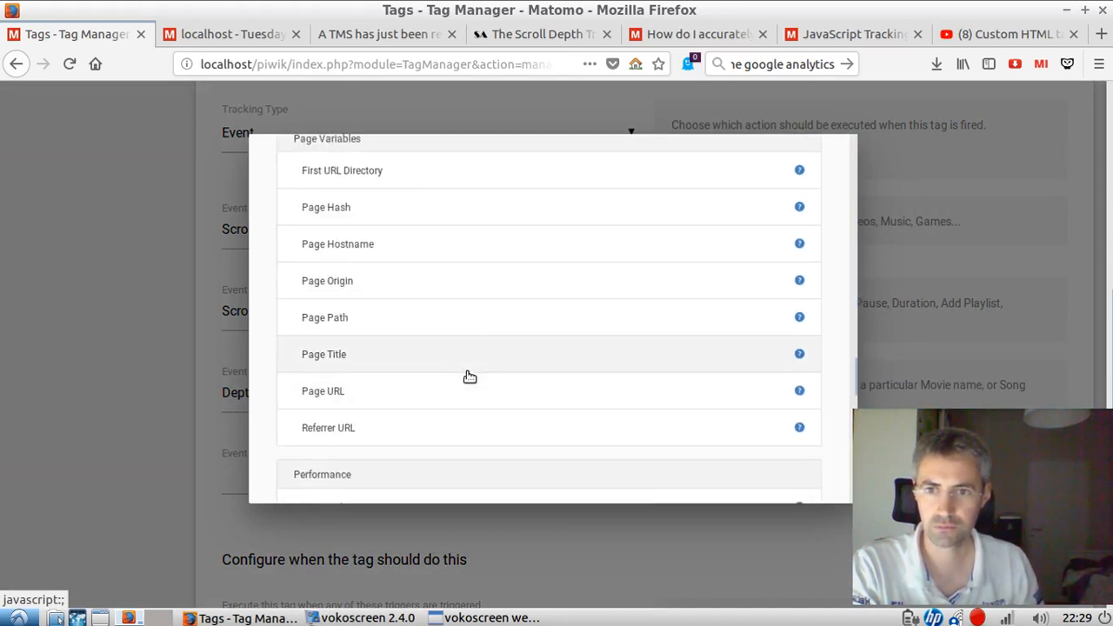
pyautogui.scroll(-3, 468, 370)
pyautogui.scroll(-6, 459, 356)
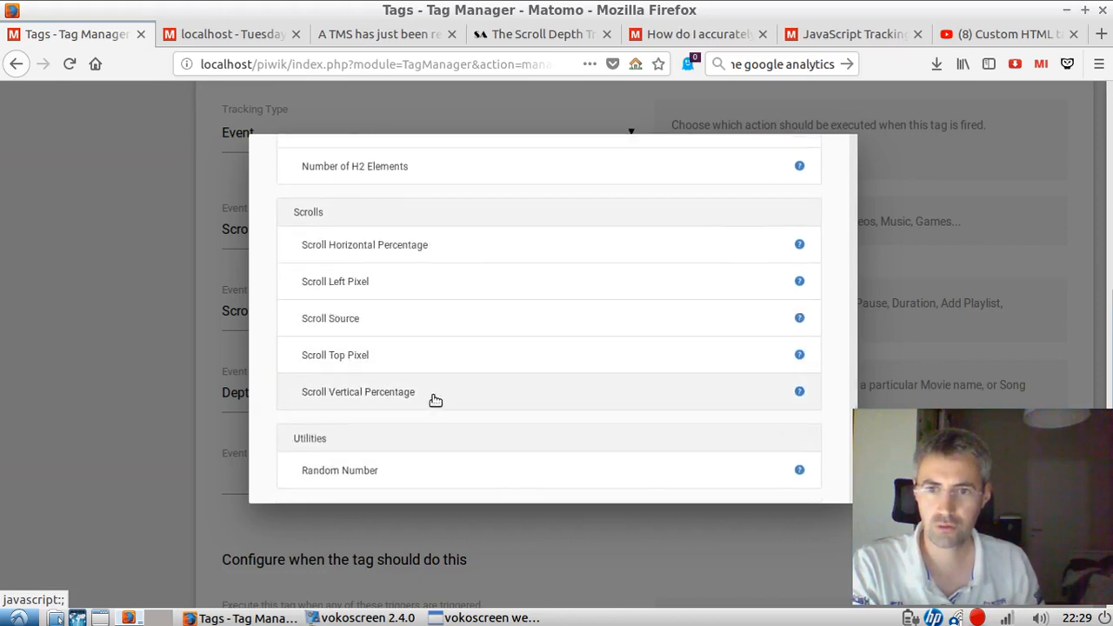
pyautogui.click(435, 399)
# Start a new Scroll Reach trigger for this tag and name it "Scroll Reach 100".
pyautogui.scroll(-5, 533, 372)
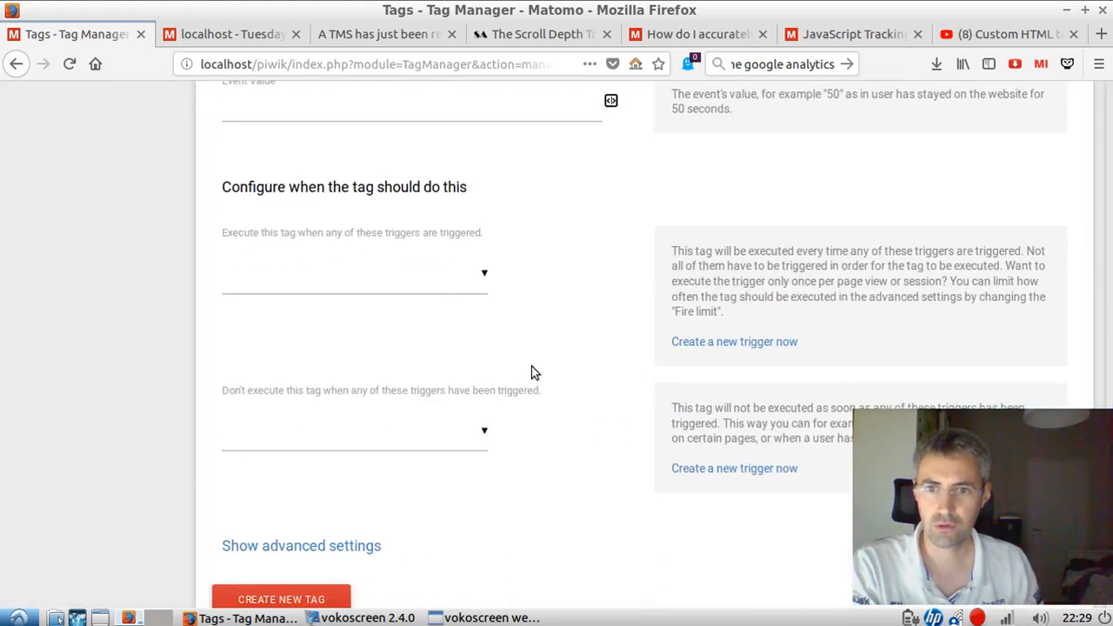
pyautogui.click(443, 290)
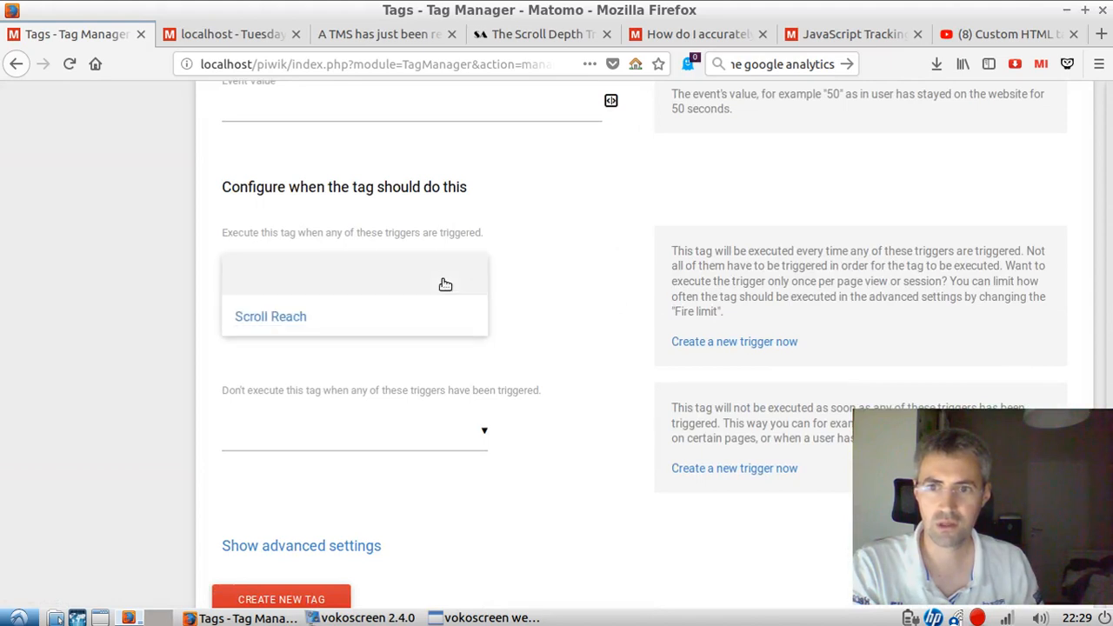
pyautogui.click(731, 343)
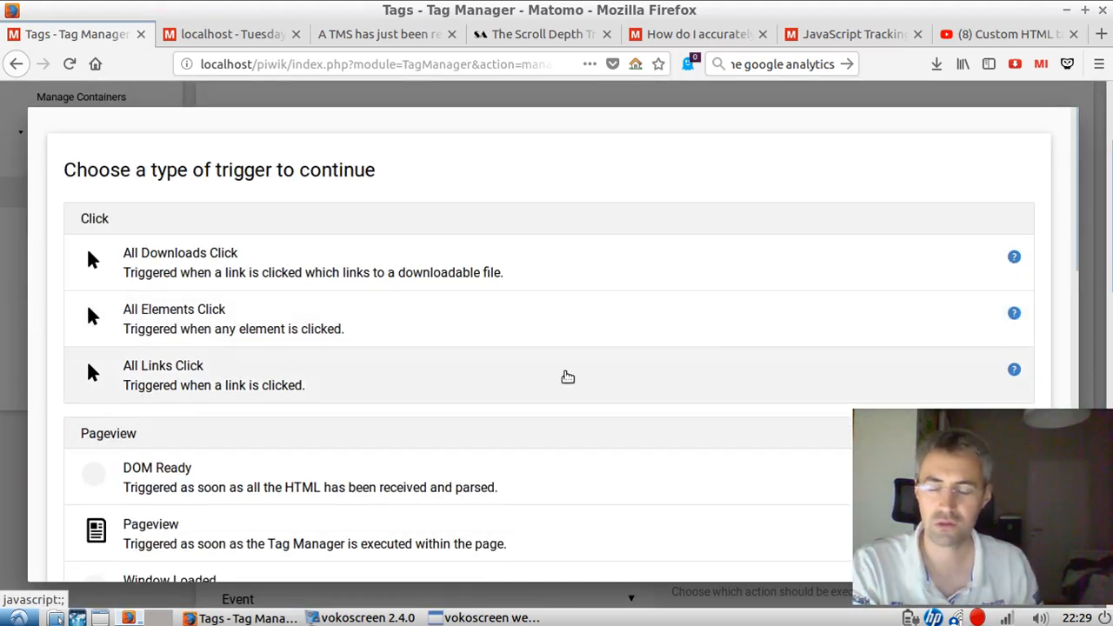
pyautogui.scroll(-3, 567, 376)
pyautogui.scroll(-3, 298, 388)
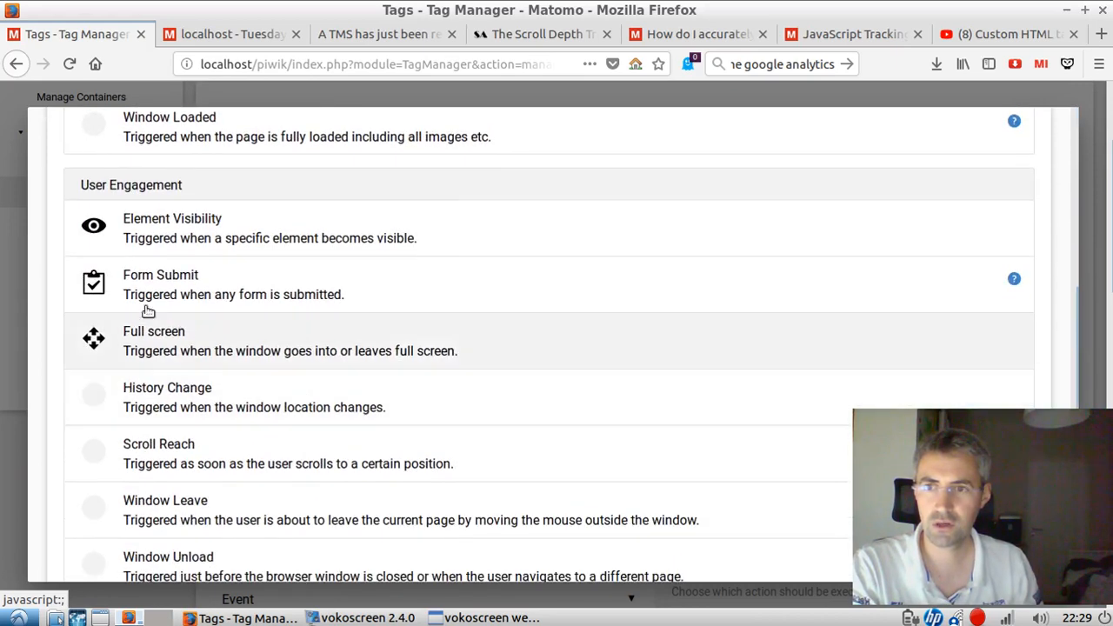
pyautogui.scroll(-3, 278, 426)
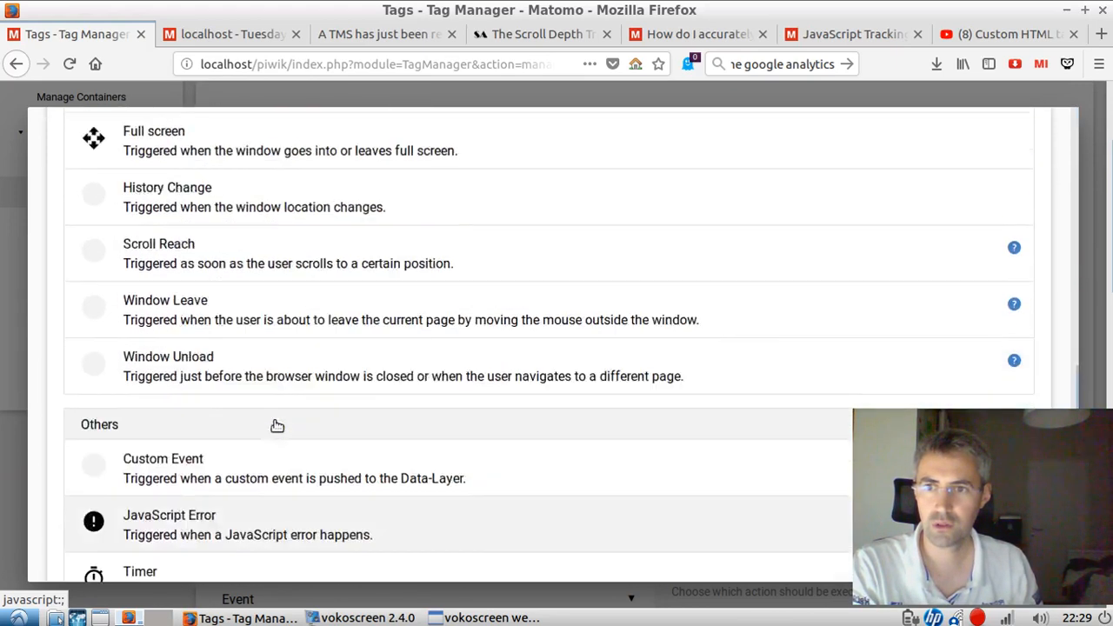
pyautogui.scroll(2, 277, 425)
pyautogui.click(203, 390)
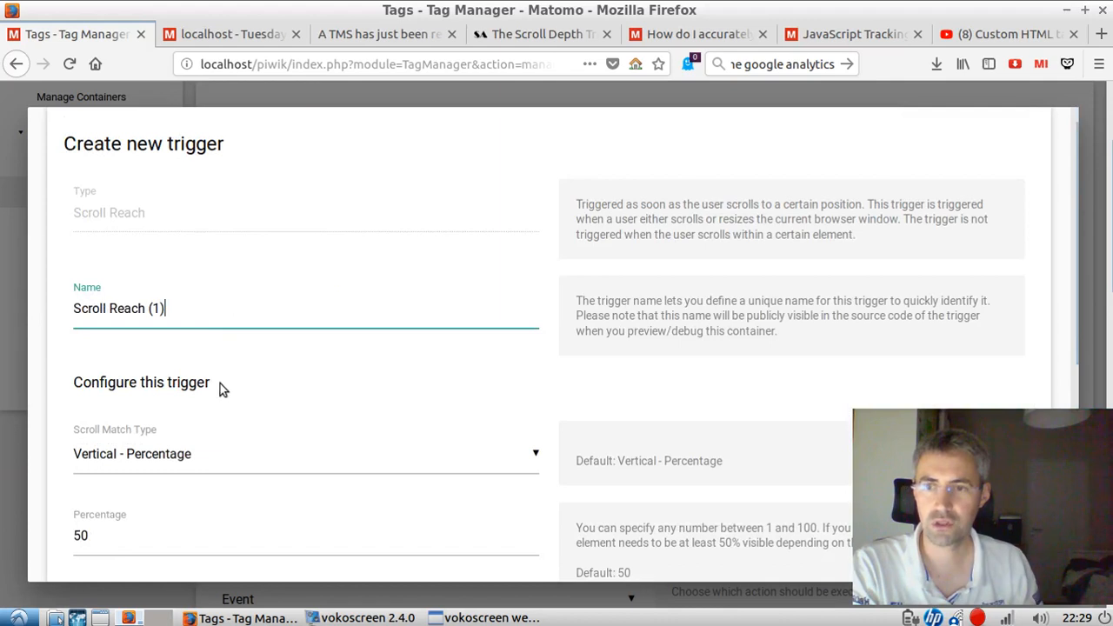
pyautogui.moveTo(148, 309); pyautogui.dragTo(169, 308)
pyautogui.write('100')
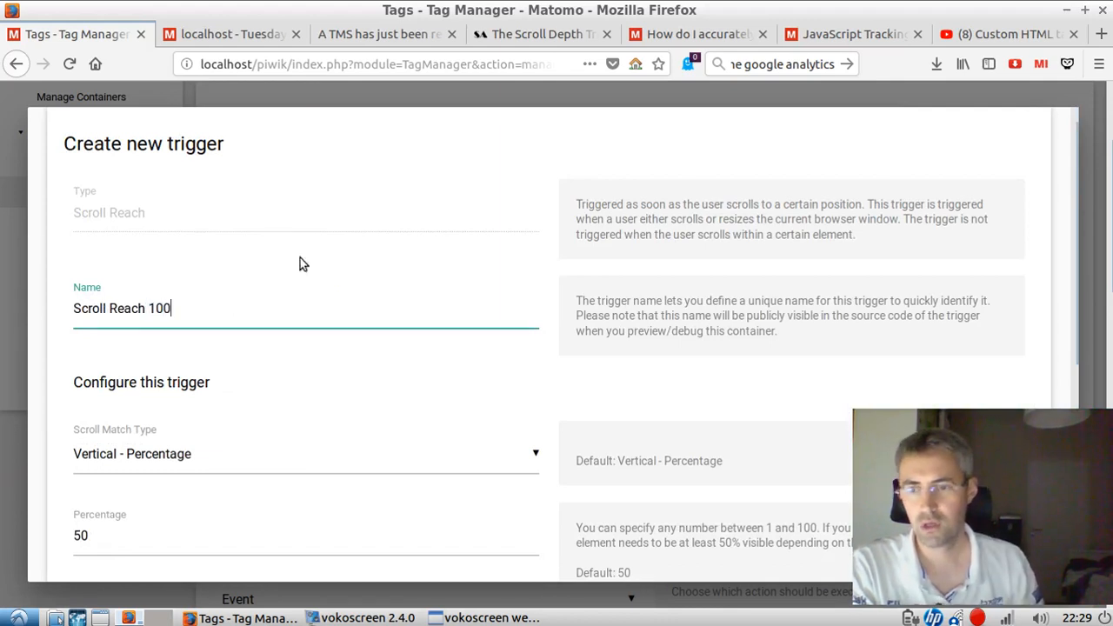
# Set the trigger's vertical scroll percentage to 100 and create the trigger.
pyautogui.scroll(-3, 461, 250)
pyautogui.click(228, 289)
pyautogui.doubleClick(78, 278)
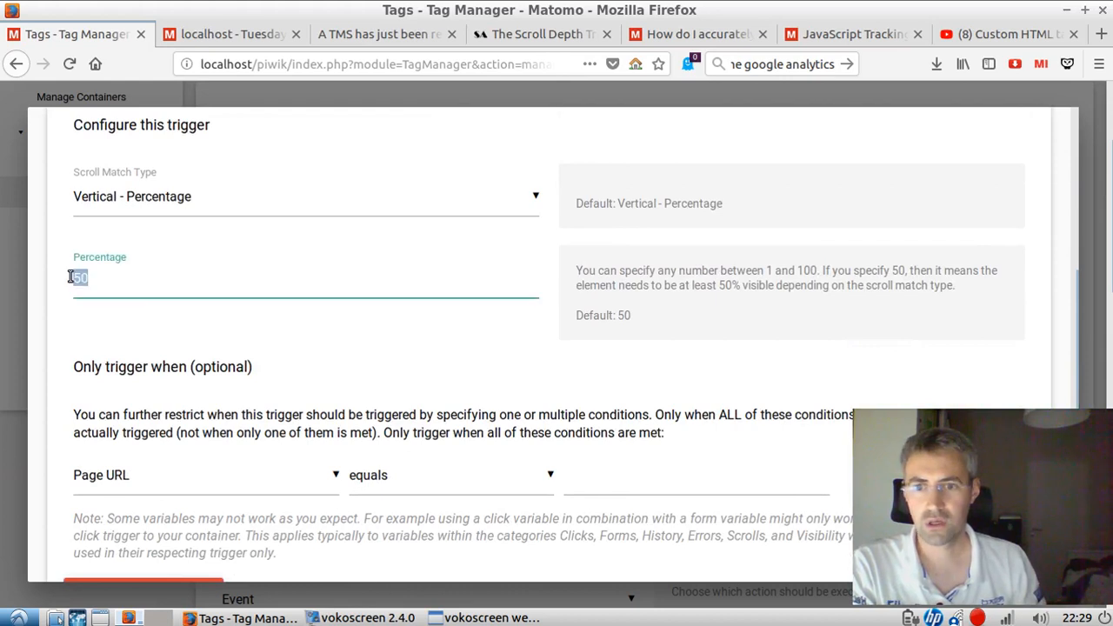
pyautogui.write('100')
pyautogui.scroll(-2, 173, 269)
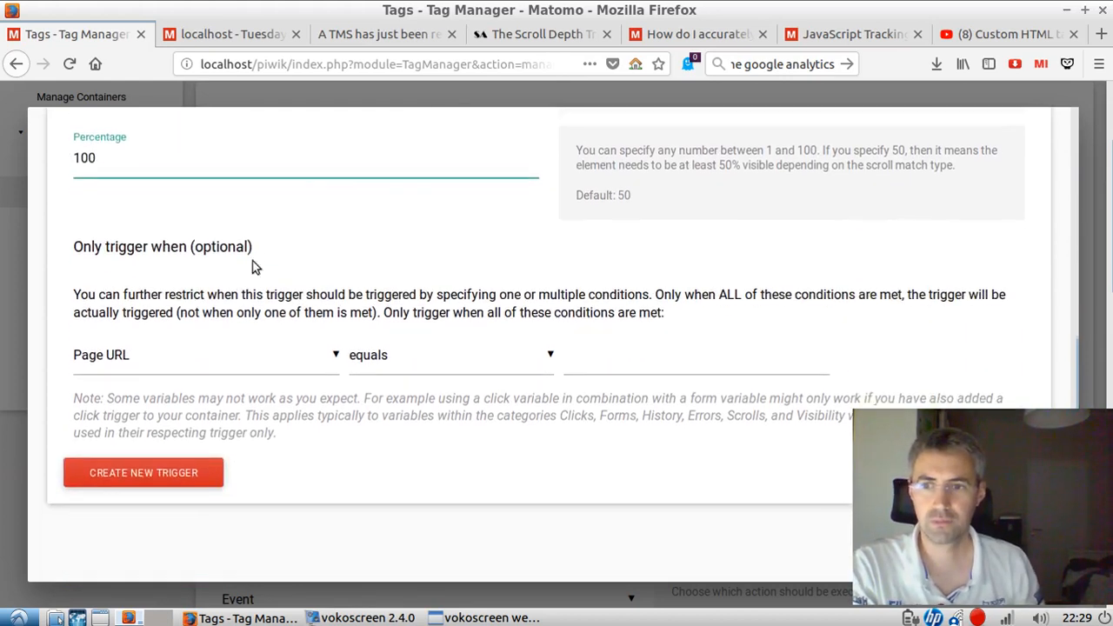
pyautogui.click(135, 469)
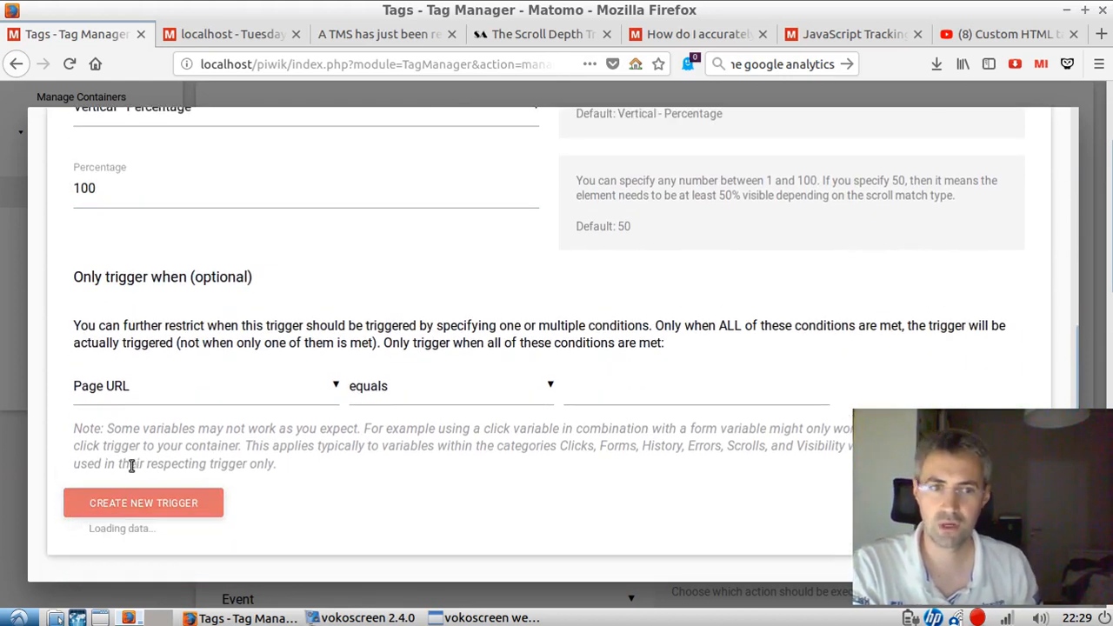
# Save the new tag and create a new container version named "2 scrolls".
pyautogui.scroll(-10, 397, 412)
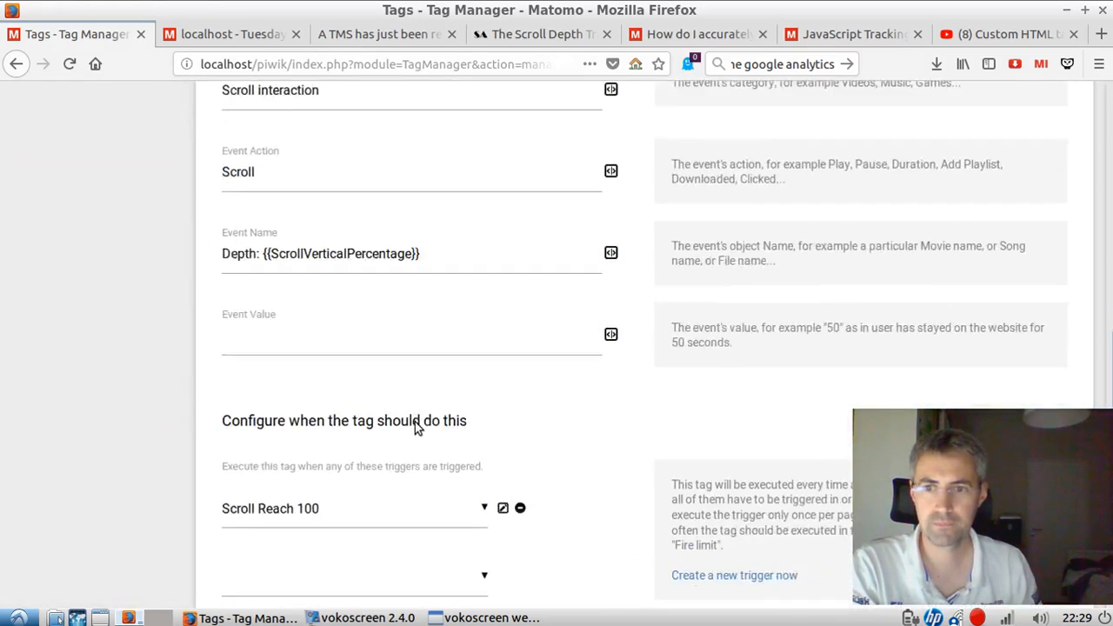
pyautogui.click(327, 475)
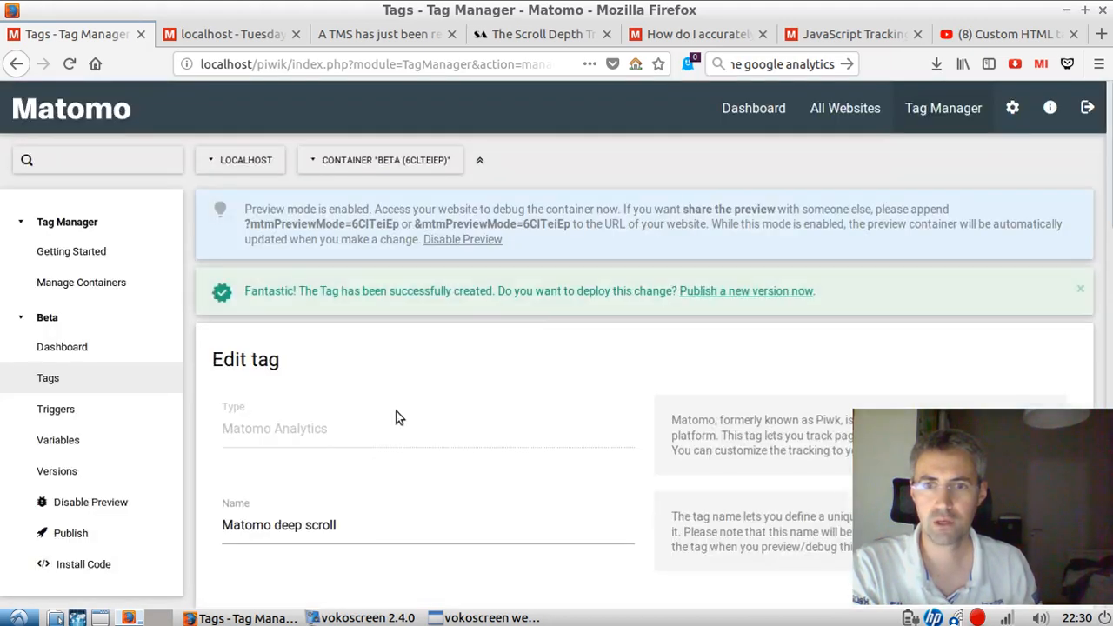
pyautogui.click(718, 292)
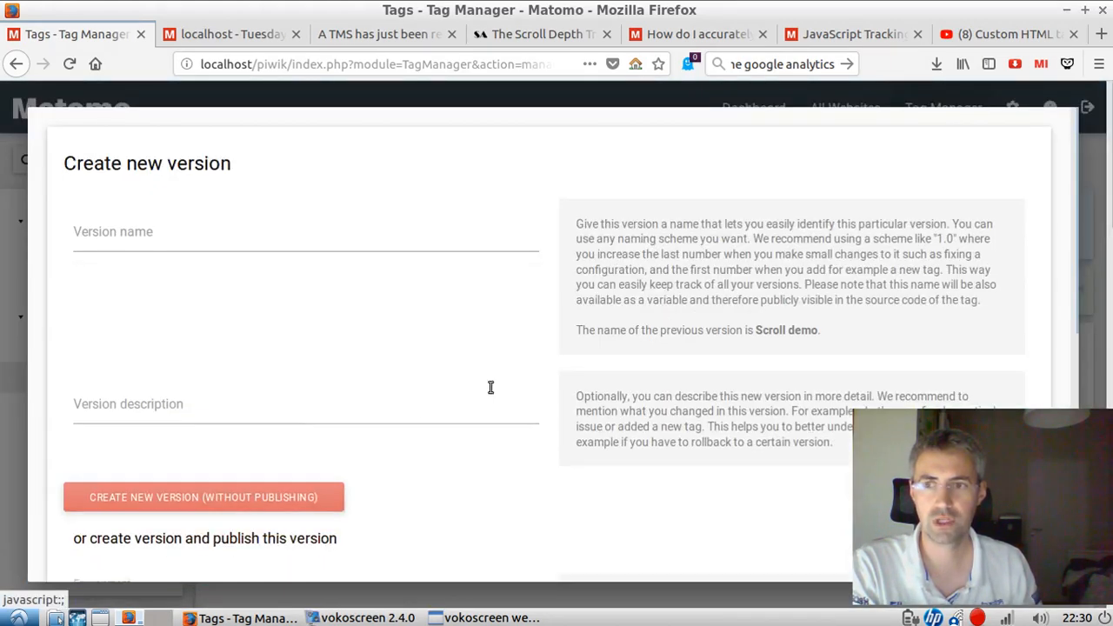
pyautogui.click(269, 239)
pyautogui.write('2')
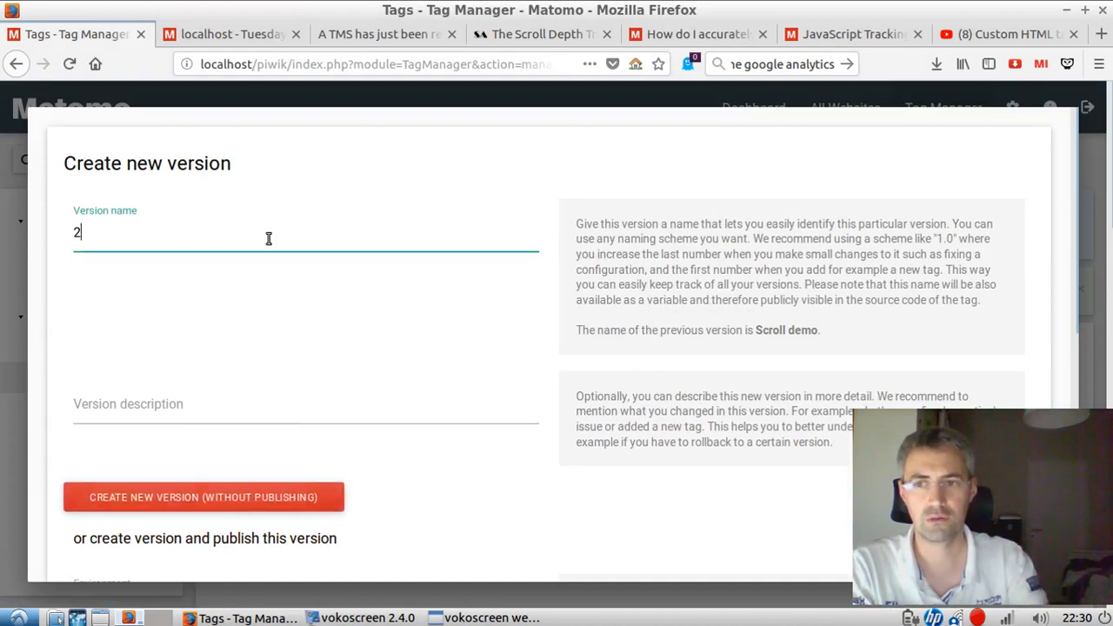
pyautogui.write(' scroll')
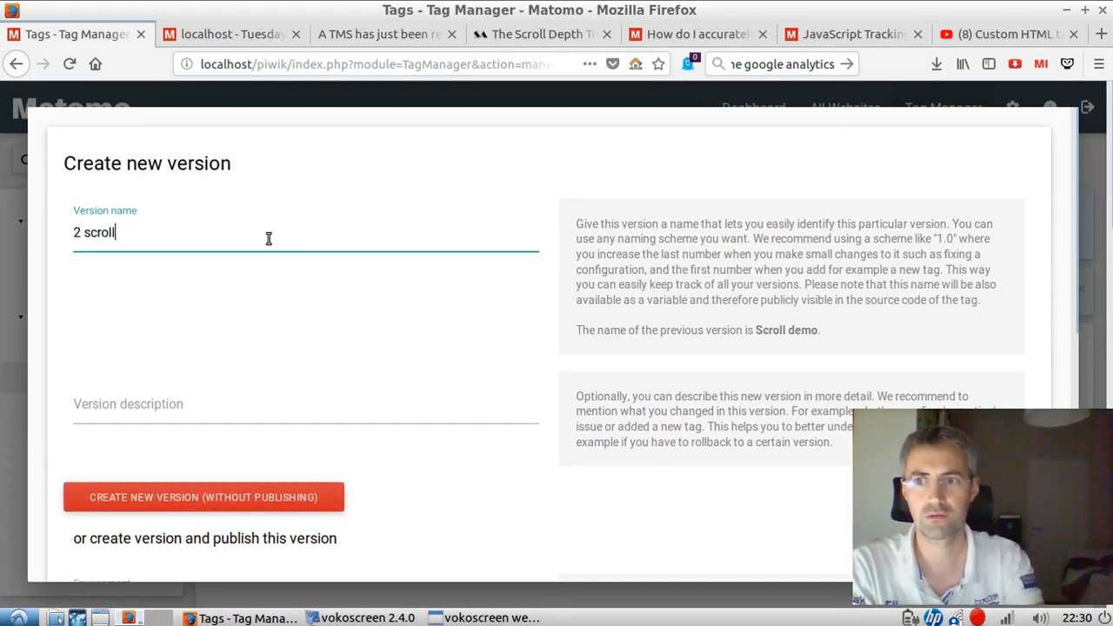
pyautogui.write('s')
pyautogui.scroll(-5, 392, 287)
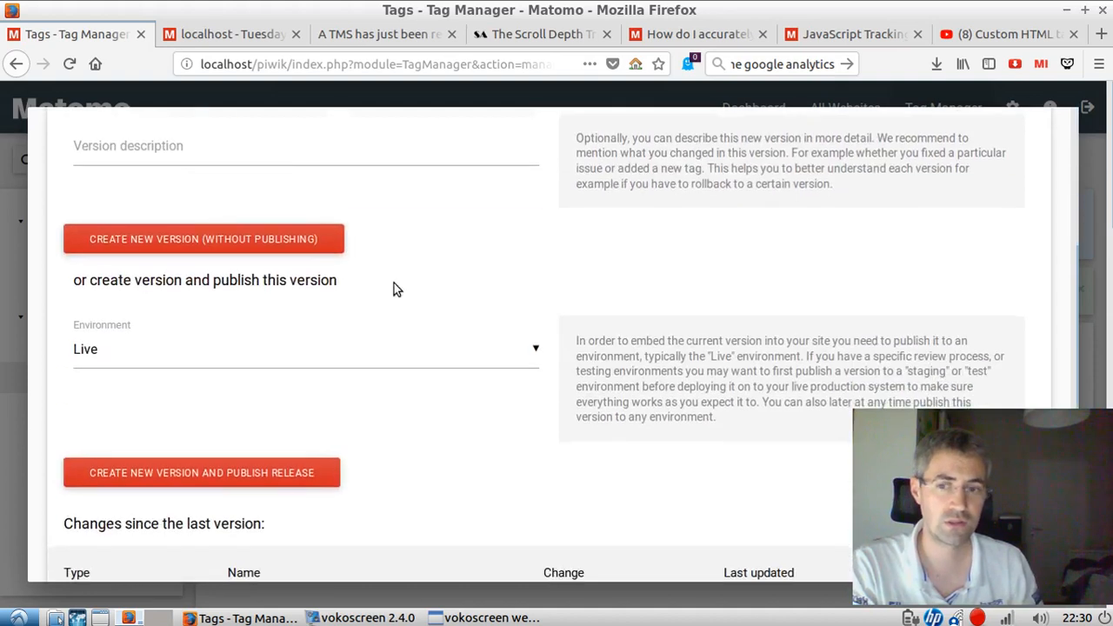
pyautogui.click(266, 268)
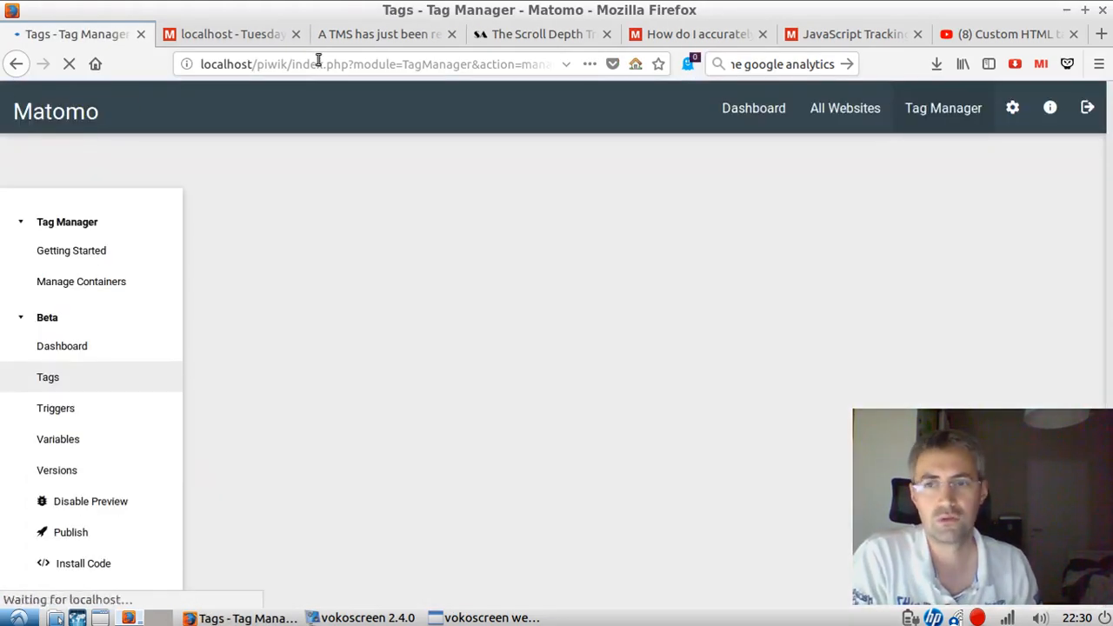
# Reload the "A TMS has just been released" post and scroll it down to the end to test both scroll triggers.
pyautogui.click(347, 36)
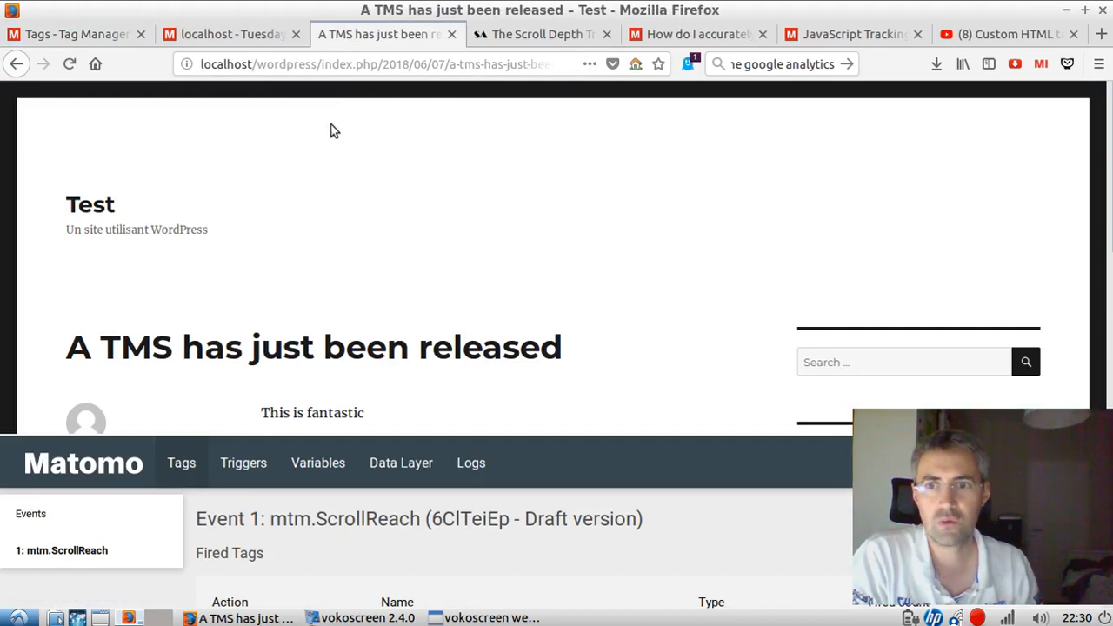
pyautogui.click(68, 64)
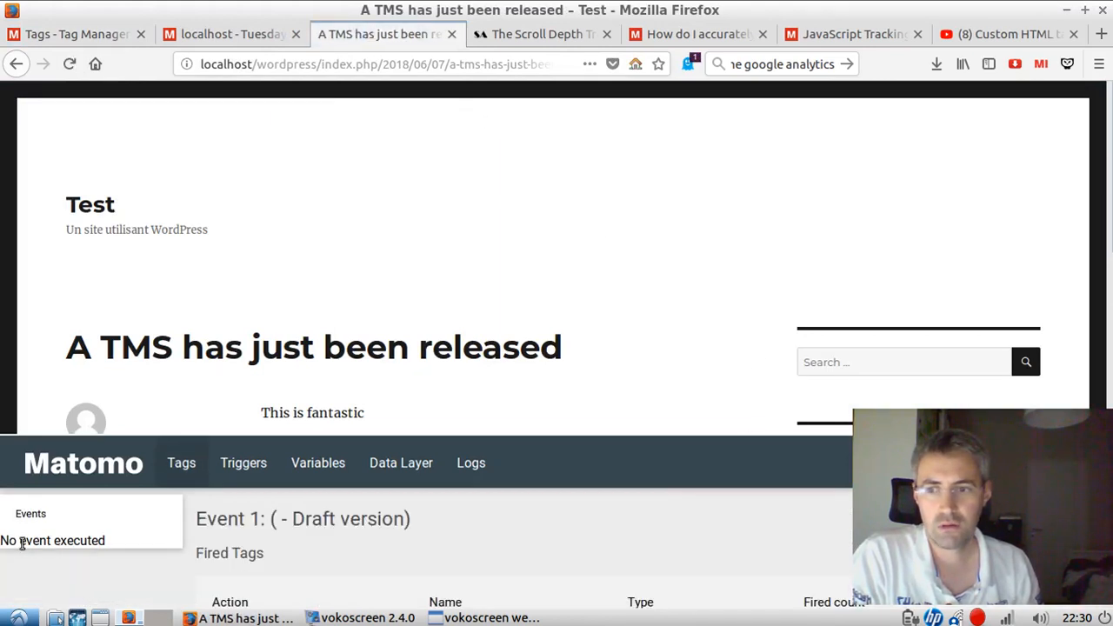
pyautogui.rightClick(956, 466)
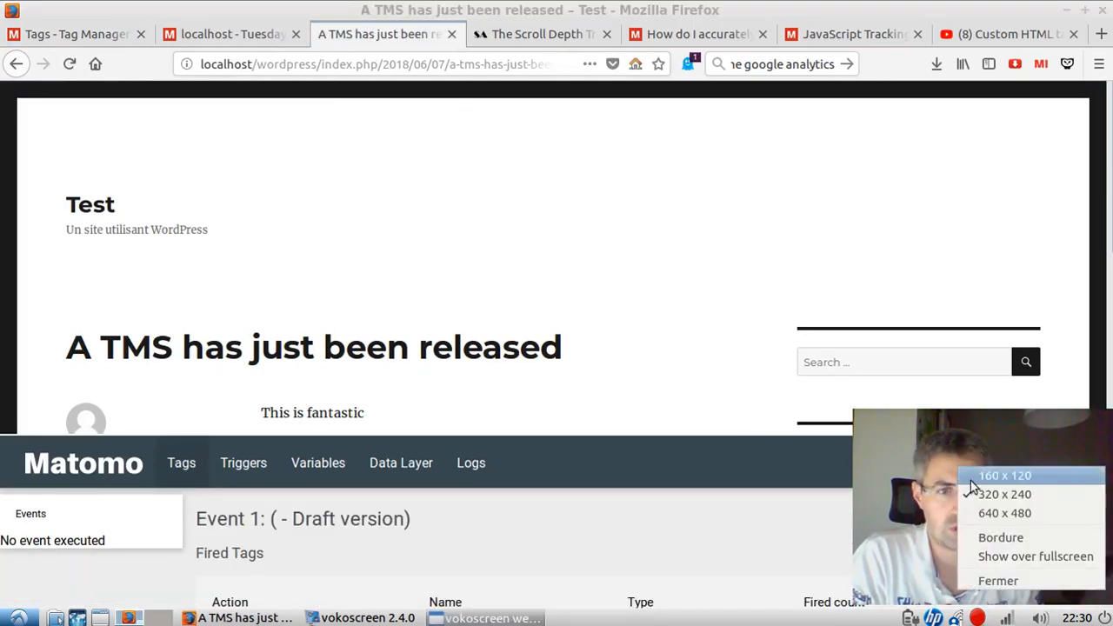
pyautogui.click(1010, 538)
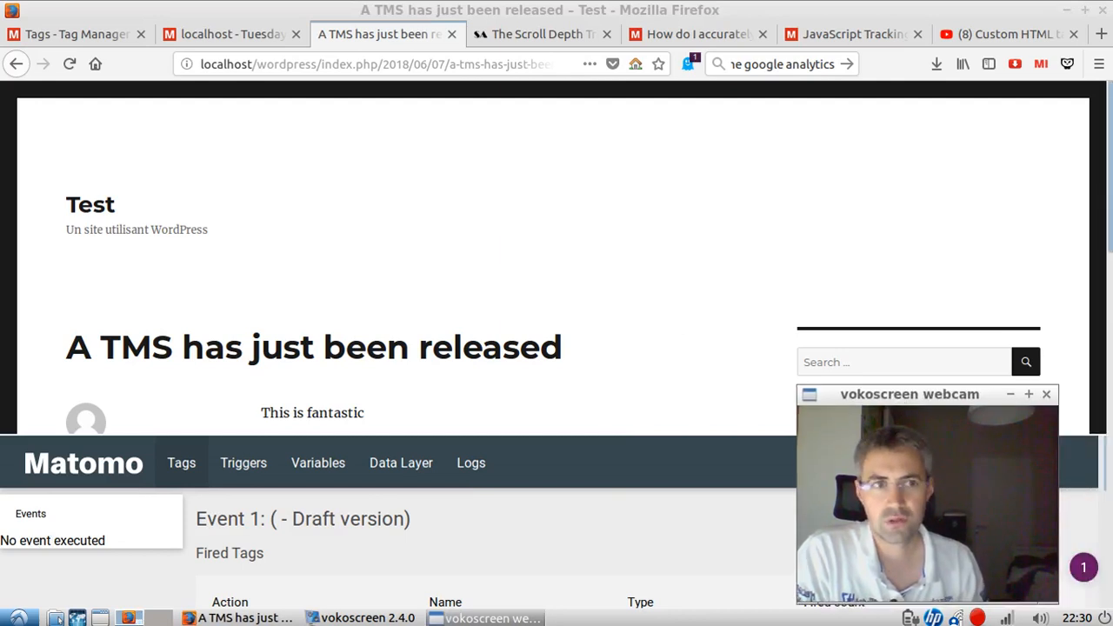
pyautogui.scroll(-1, 1012, 212)
pyautogui.scroll(-9, 1012, 211)
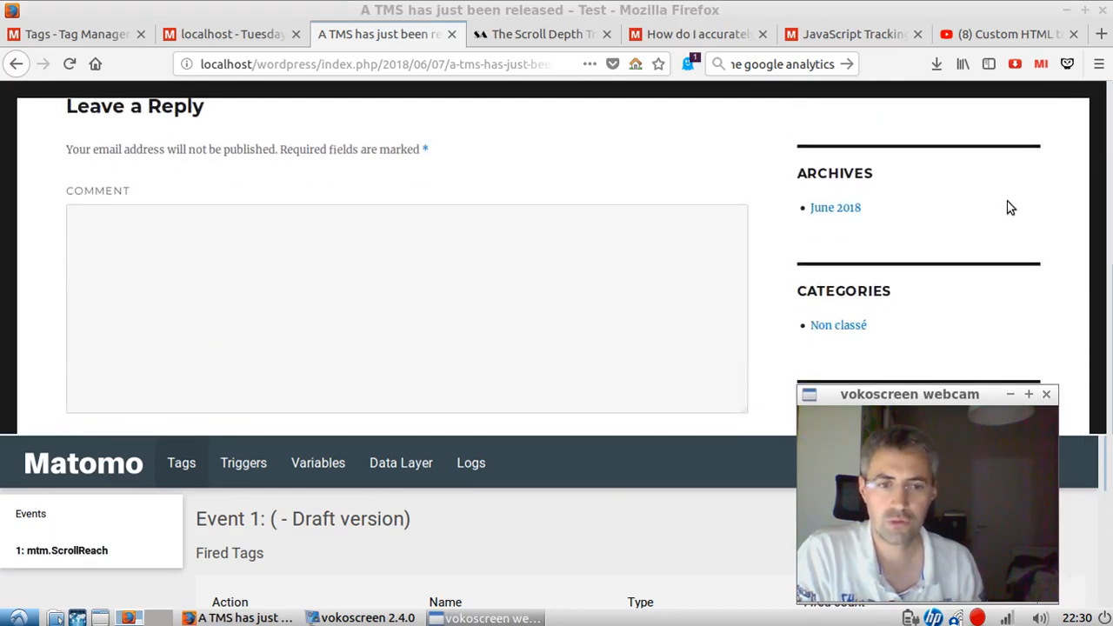
pyautogui.scroll(-8, 1006, 206)
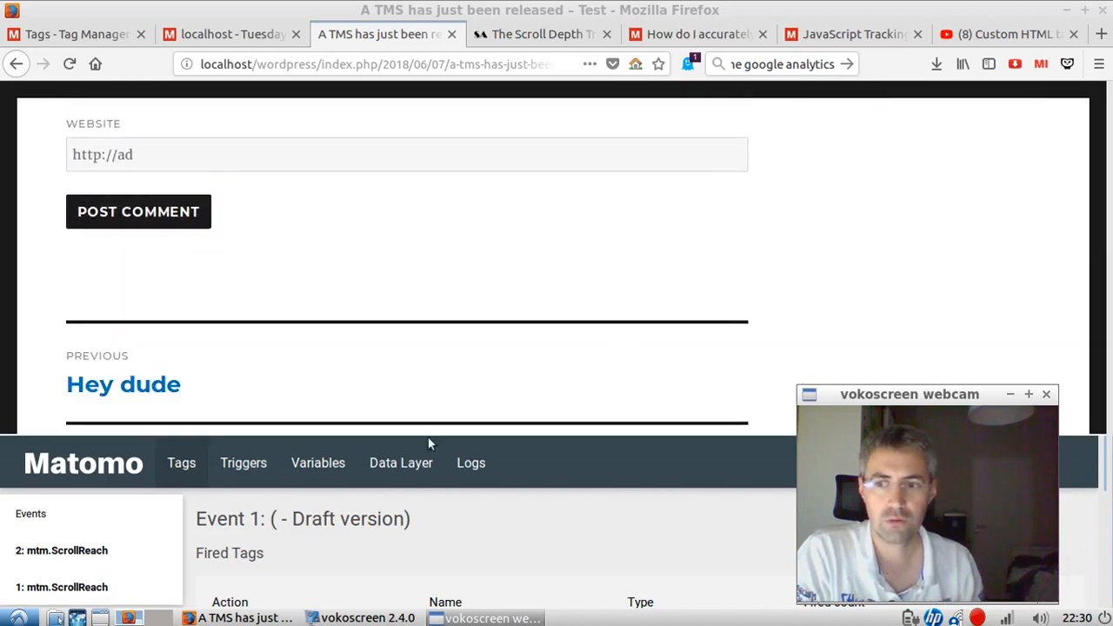
pyautogui.scroll(10, 866, 179)
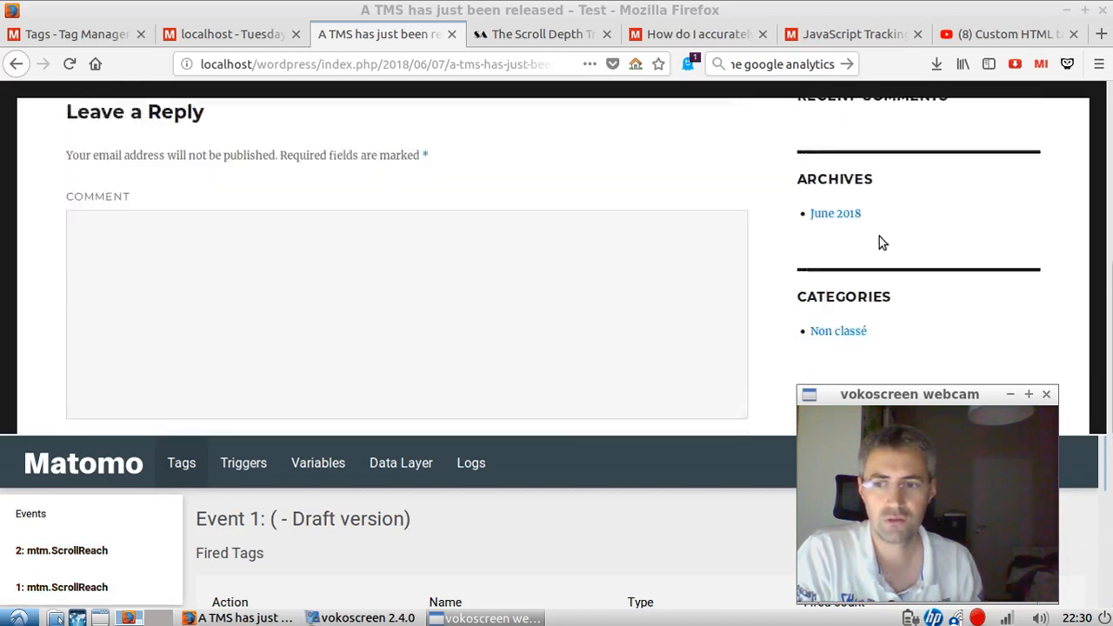
pyautogui.scroll(-10, 895, 249)
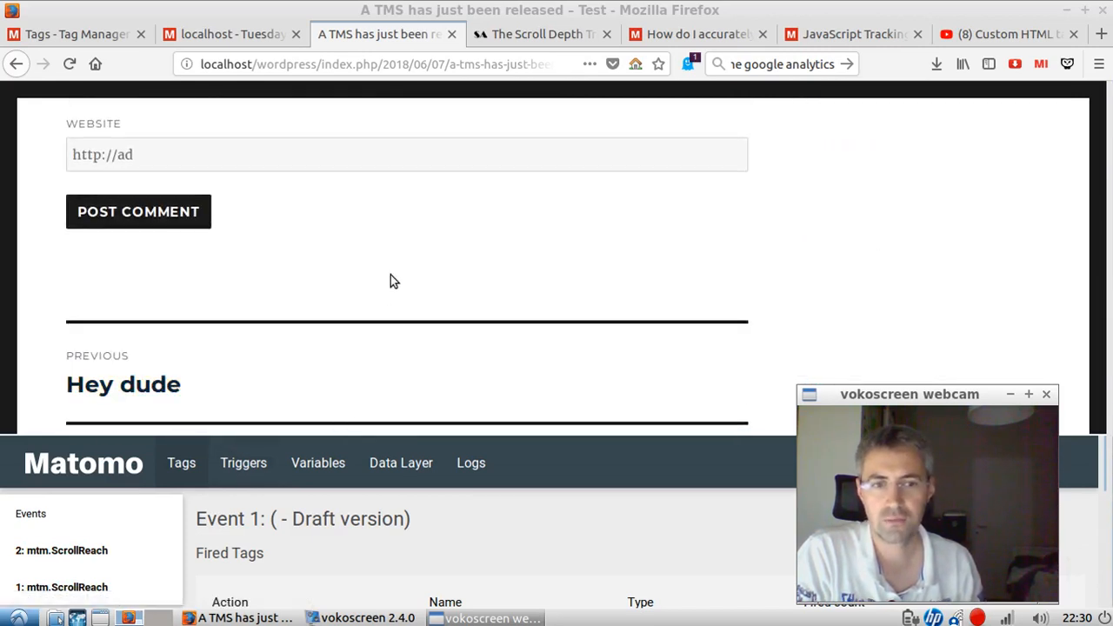
# Revisit the Scroll Depth trigger article, then reload the Visitor Log and examine the latest visit's scroll events.
pyautogui.click(659, 34)
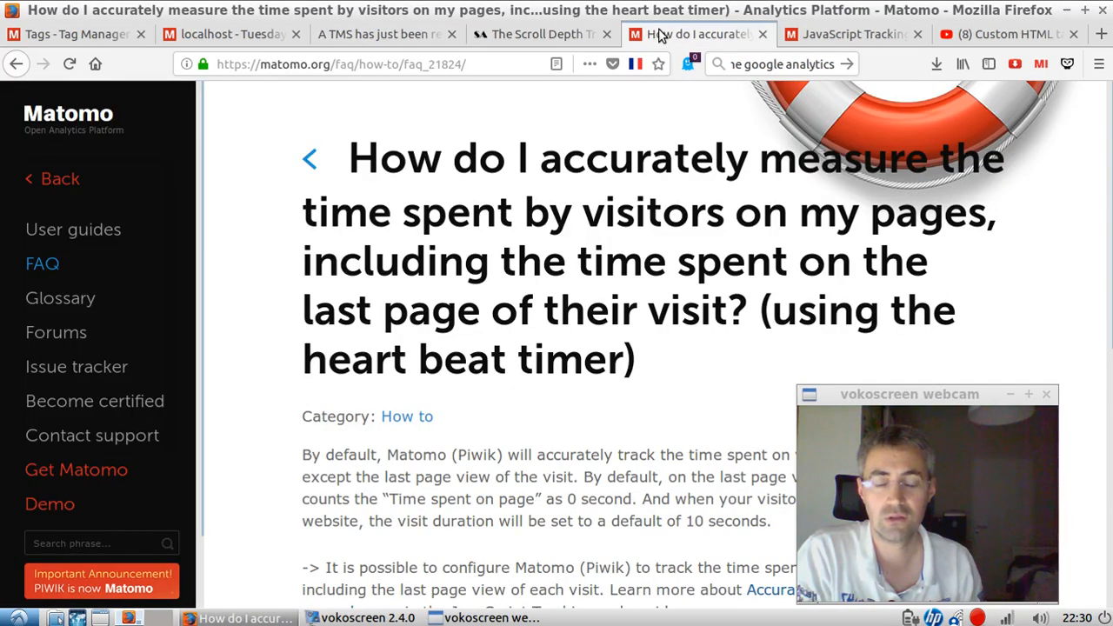
pyautogui.click(564, 40)
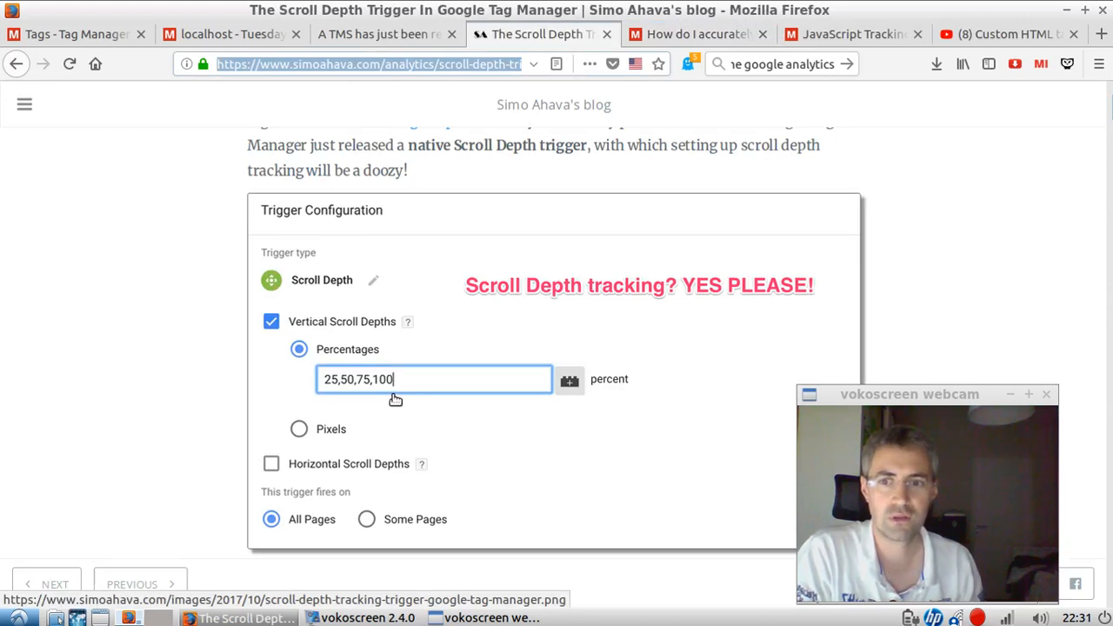
pyautogui.click(227, 39)
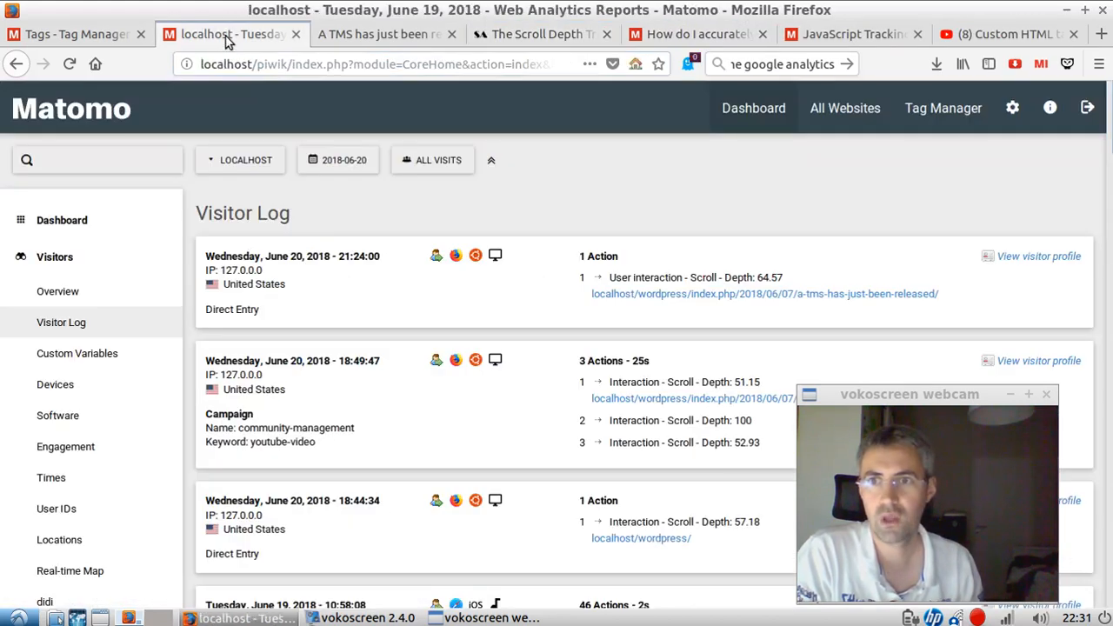
pyautogui.click(71, 65)
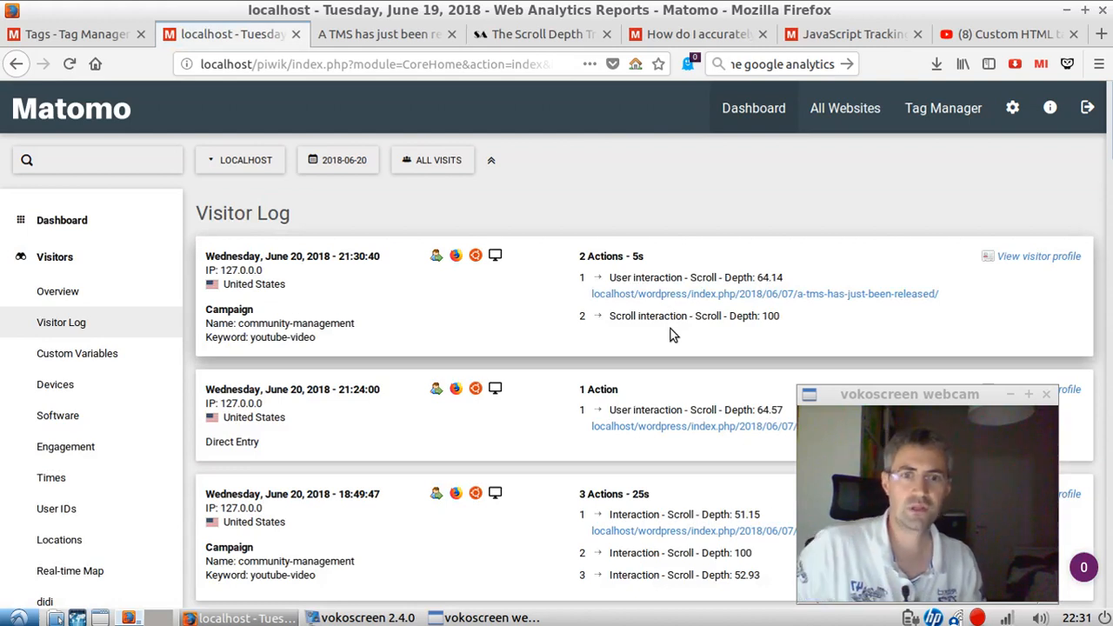
pyautogui.scroll(-3, 682, 311)
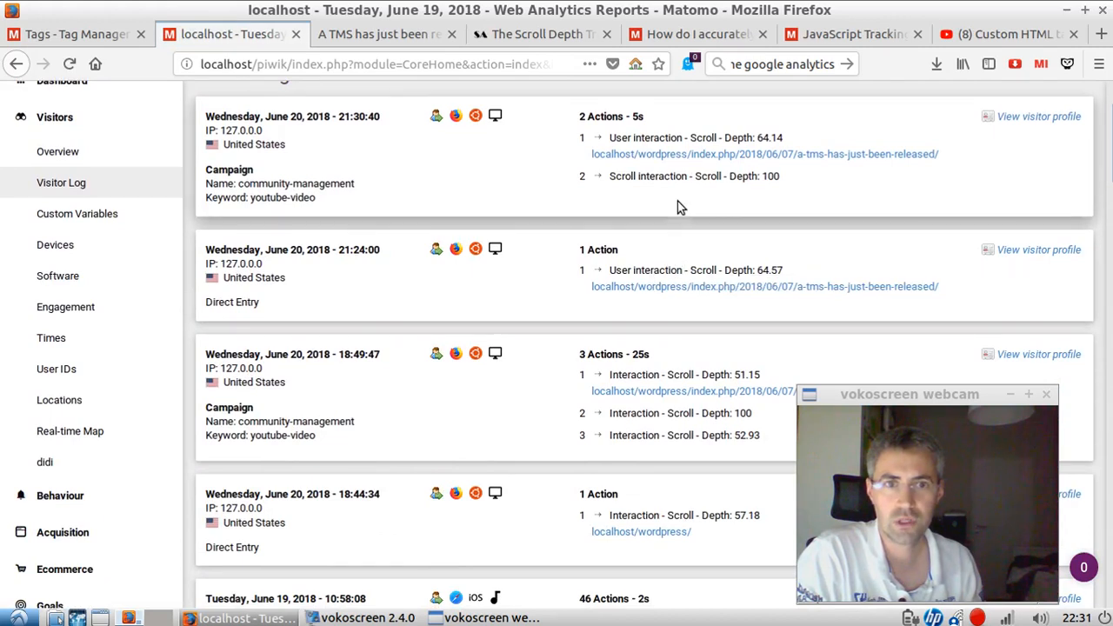
pyautogui.scroll(1, 677, 201)
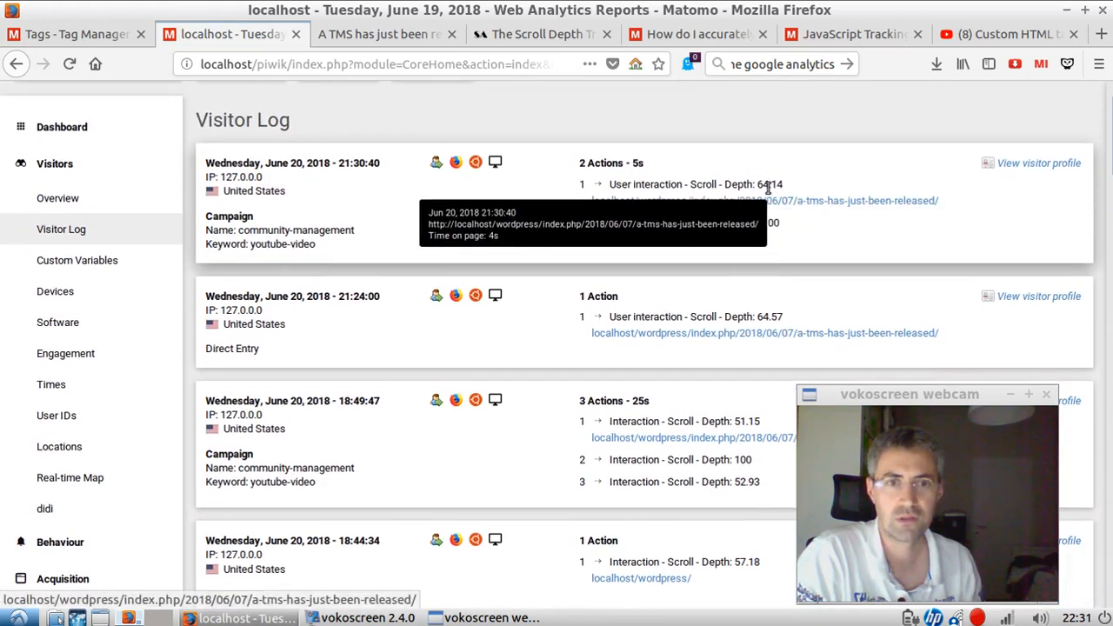